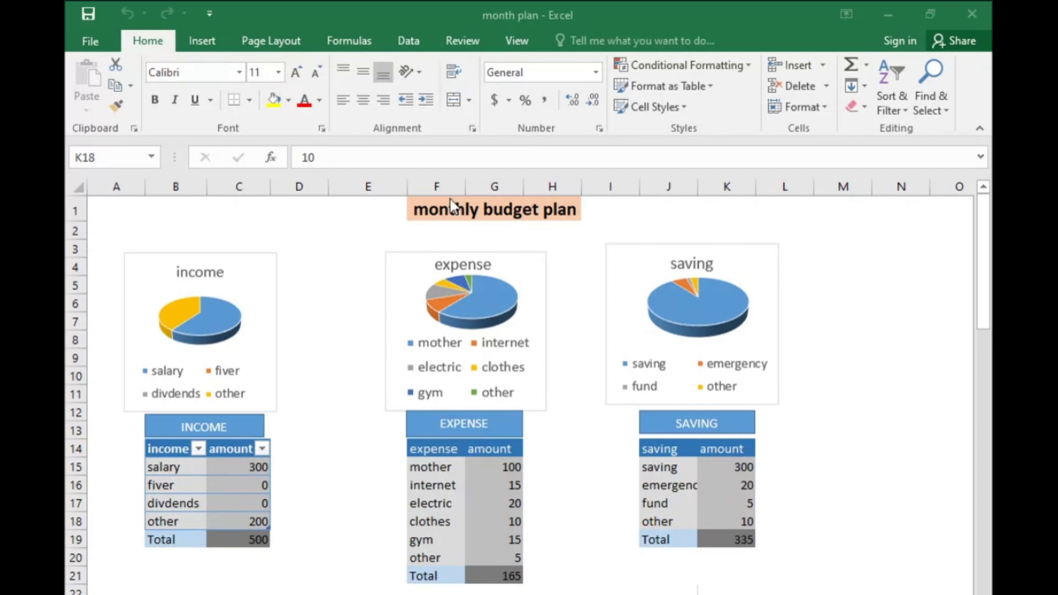
Step: Enter 100 as the fiver amount in C16, bringing the income total to 600
key("F2")
left_click(243, 483)
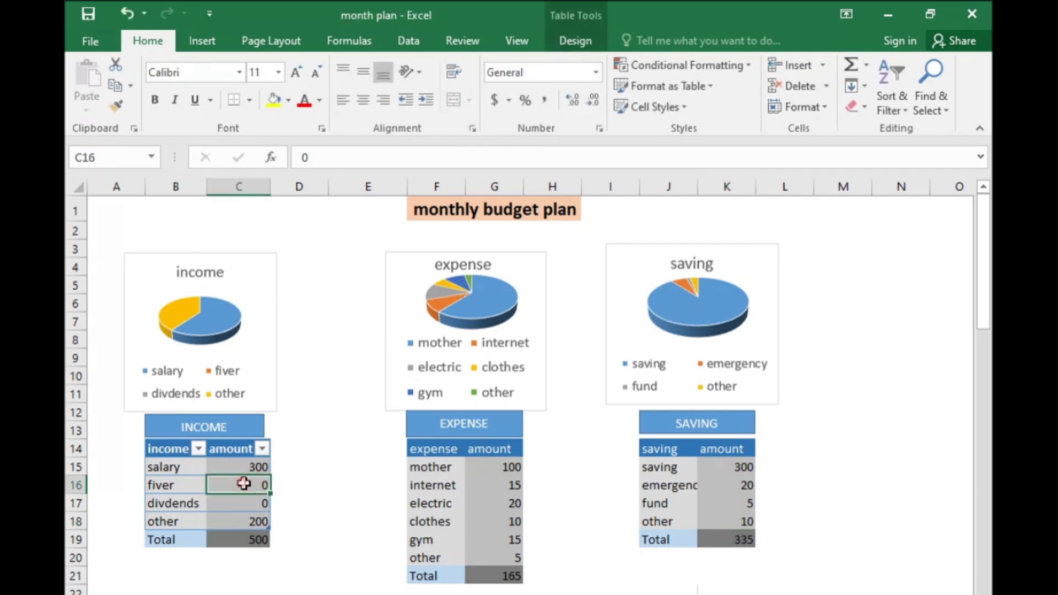
type("100")
key("Return")
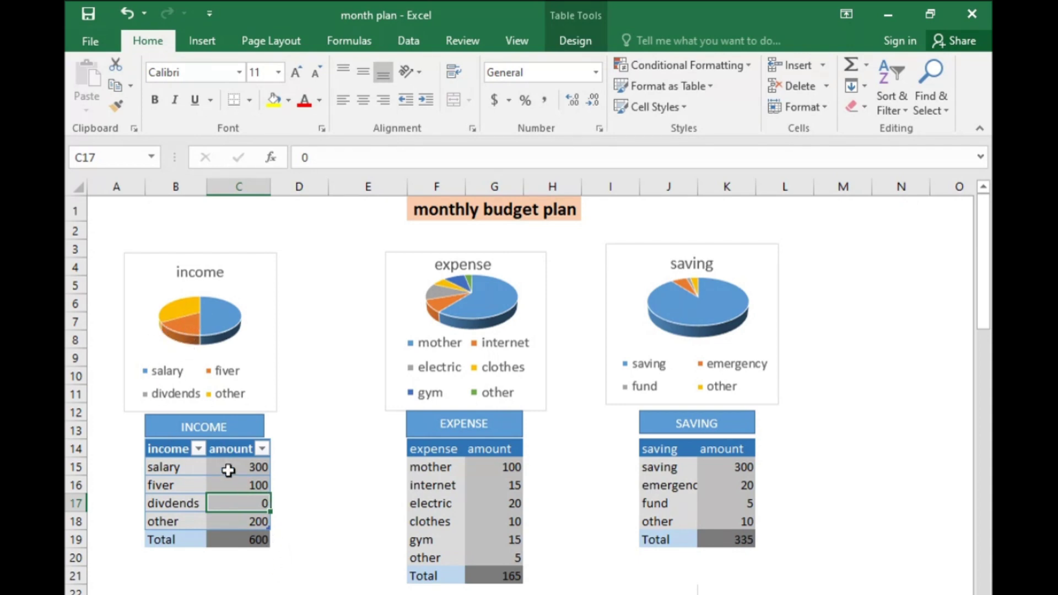
Step: Scroll up and down through the finished budget sheet to review it
scroll(551, 537, "down", 2)
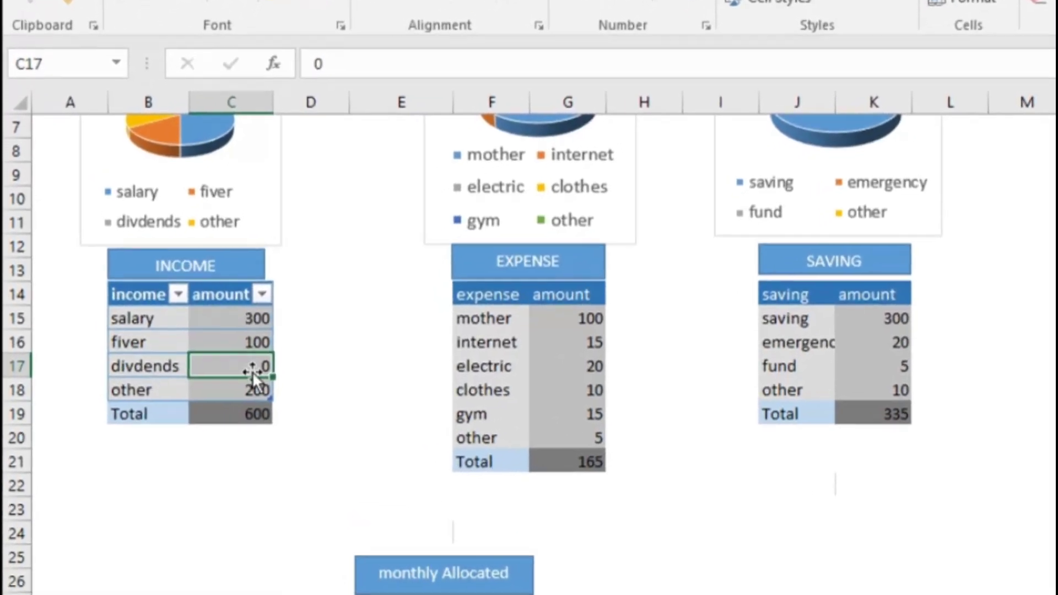
scroll(485, 286, "up", 2)
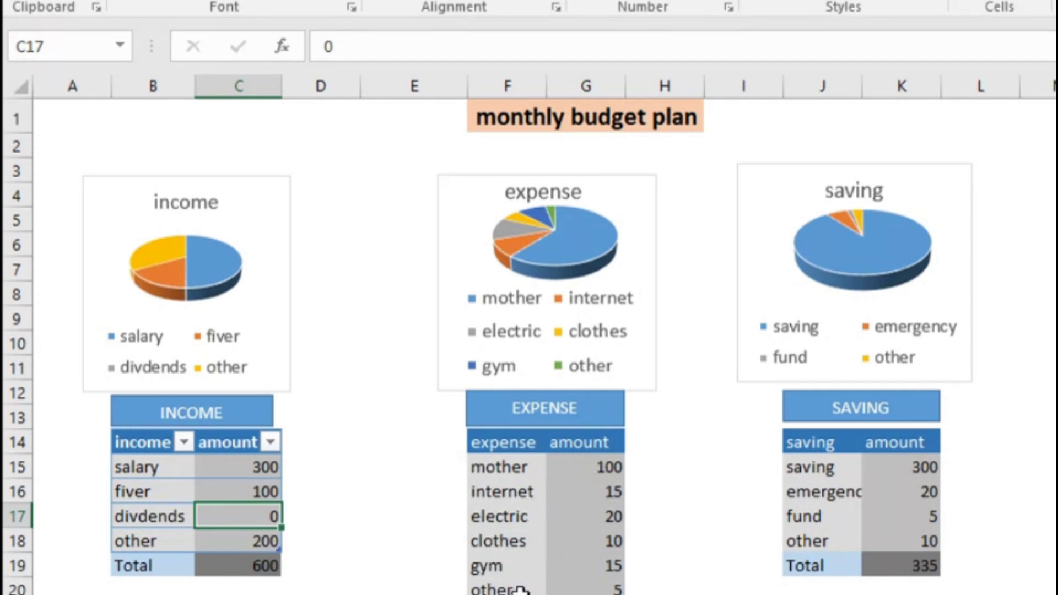
scroll(661, 551, "down", 1)
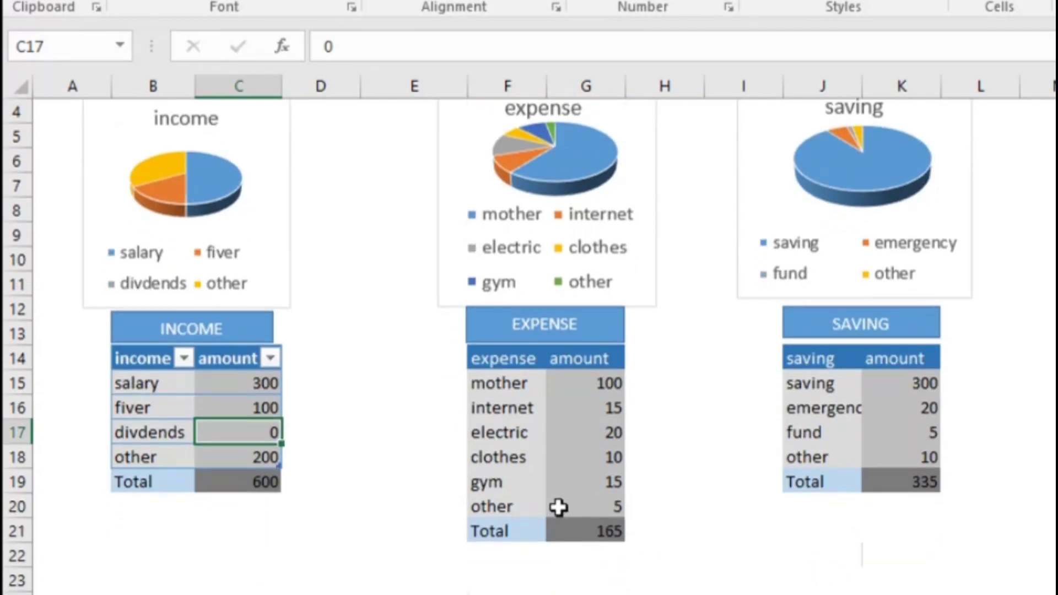
scroll(776, 412, "up", 1)
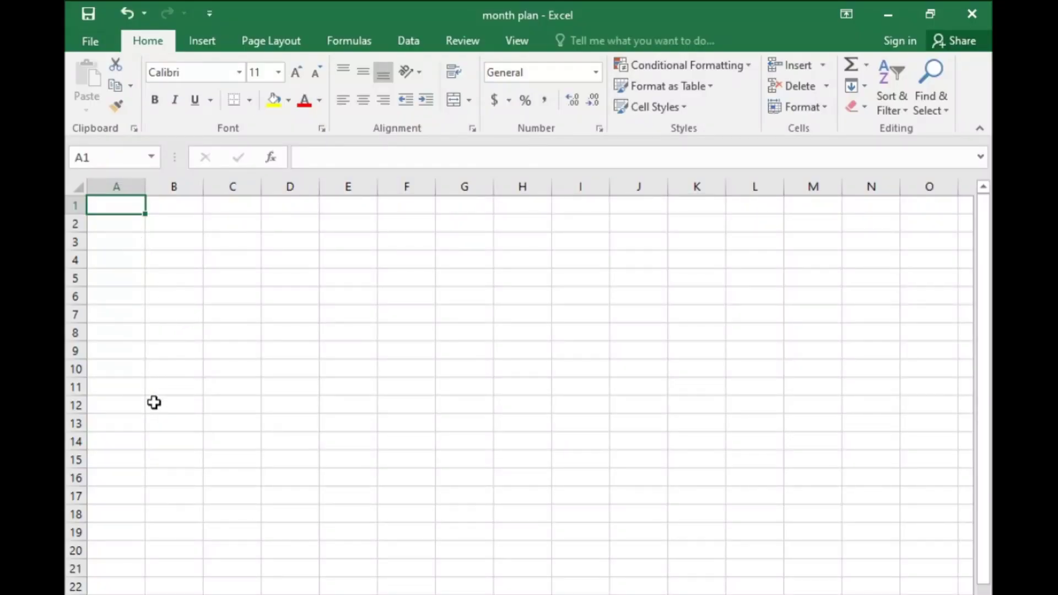
Step: Enter the section heading 'income' in B16
left_click(178, 490)
left_click(185, 475)
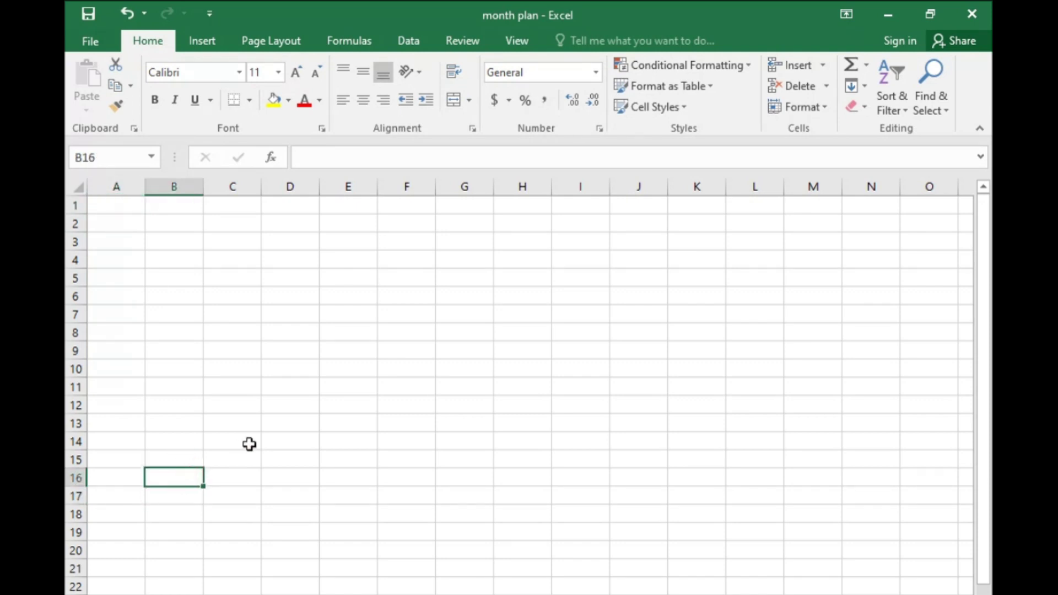
type("in")
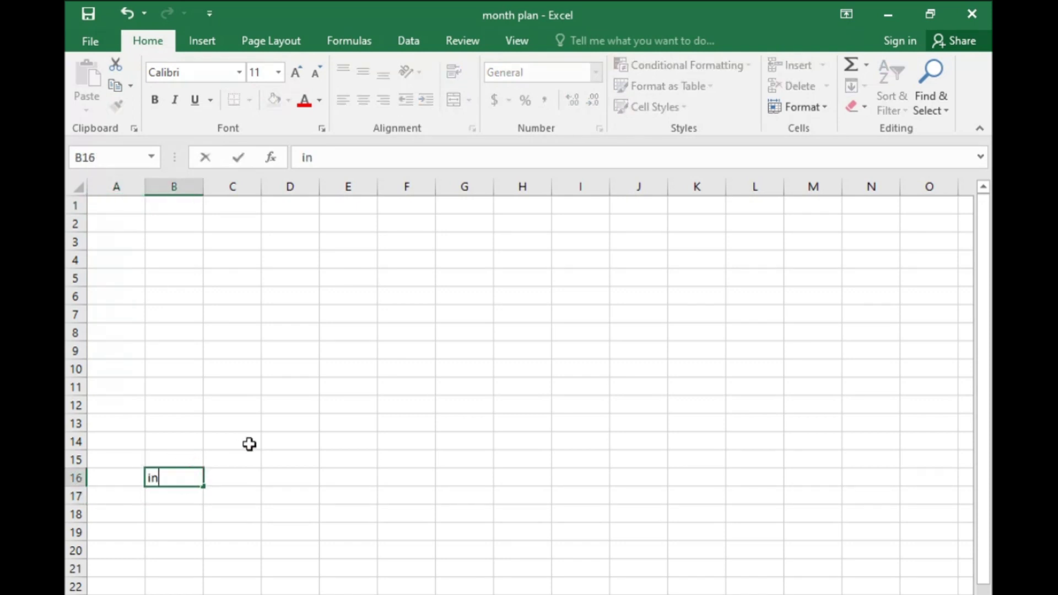
type("come")
key("Return")
Step: Add 'income' and 'amount' column headers in B17:C17 and select them
type("inco")
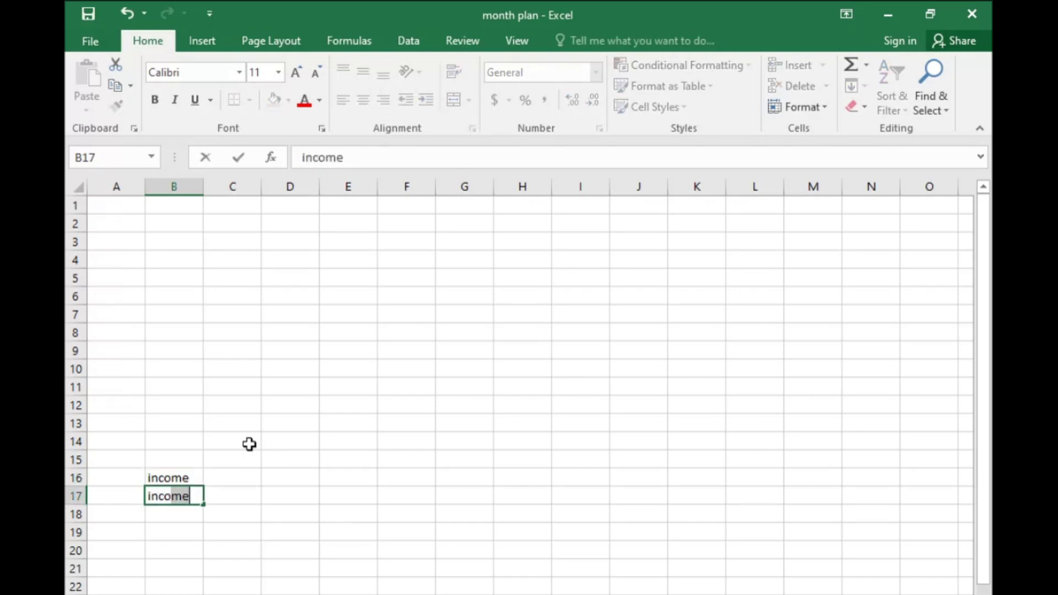
key("Tab")
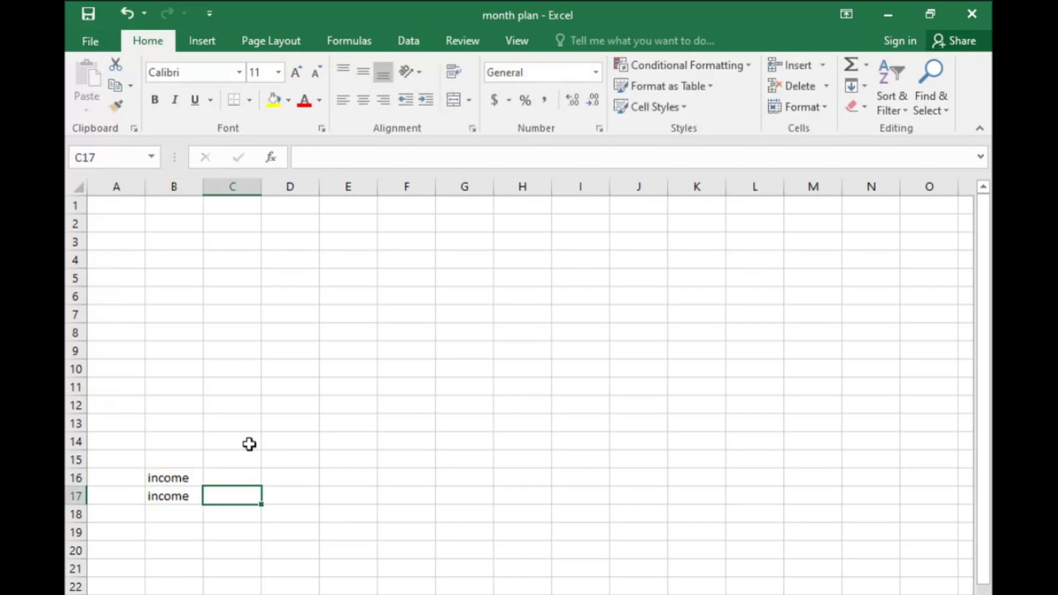
type("amoun")
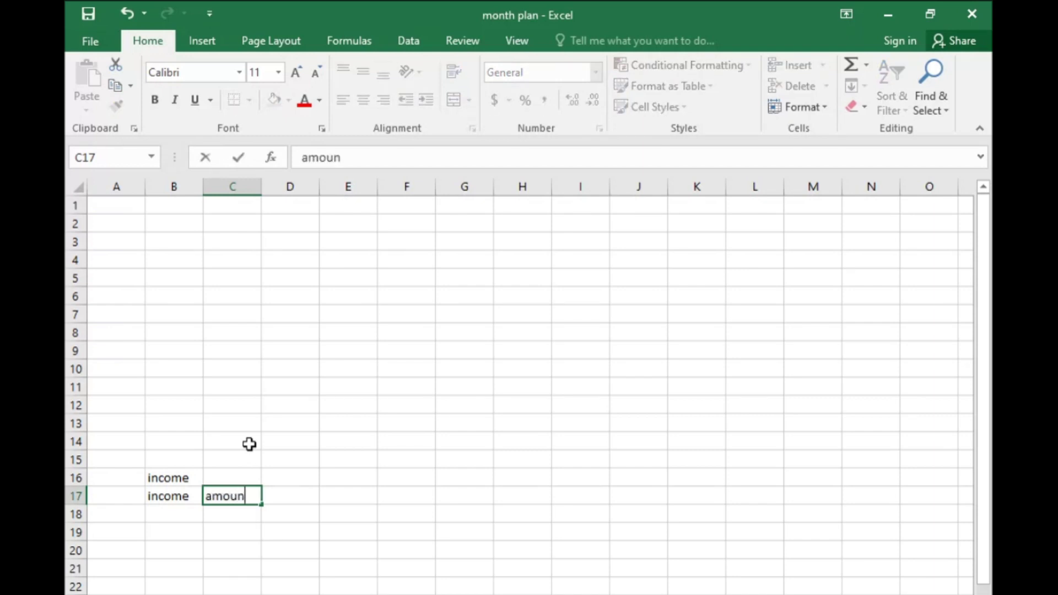
type("t")
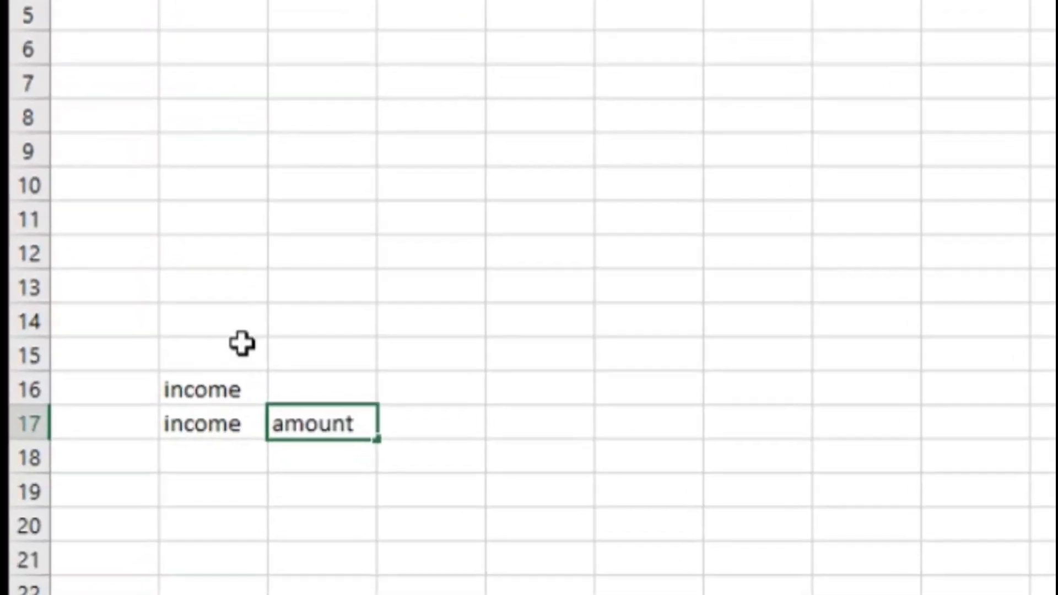
left_click(196, 526)
scroll(590, 394, "down", 1)
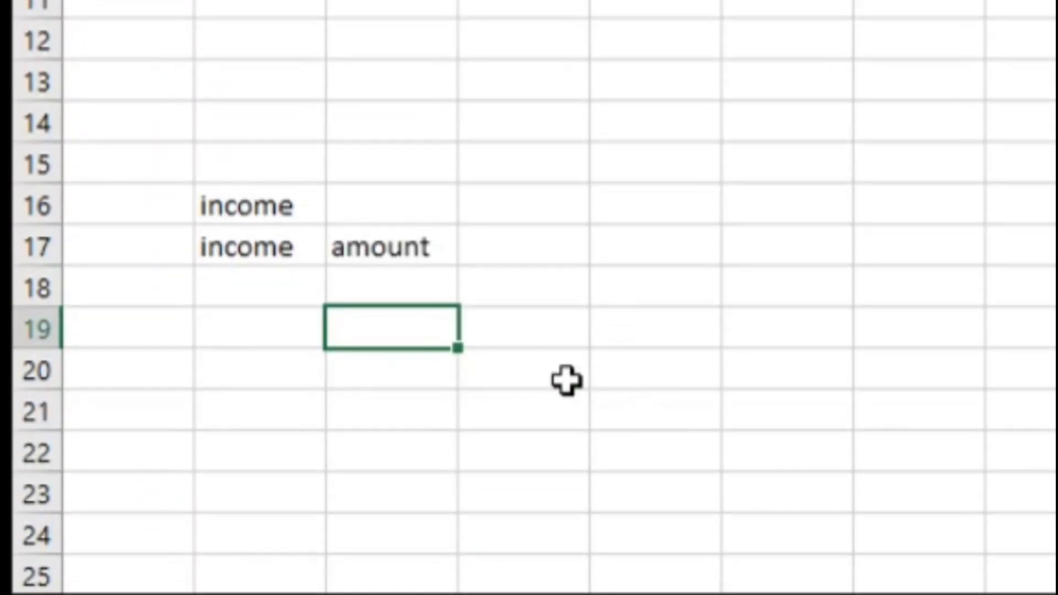
scroll(524, 347, "down", 1)
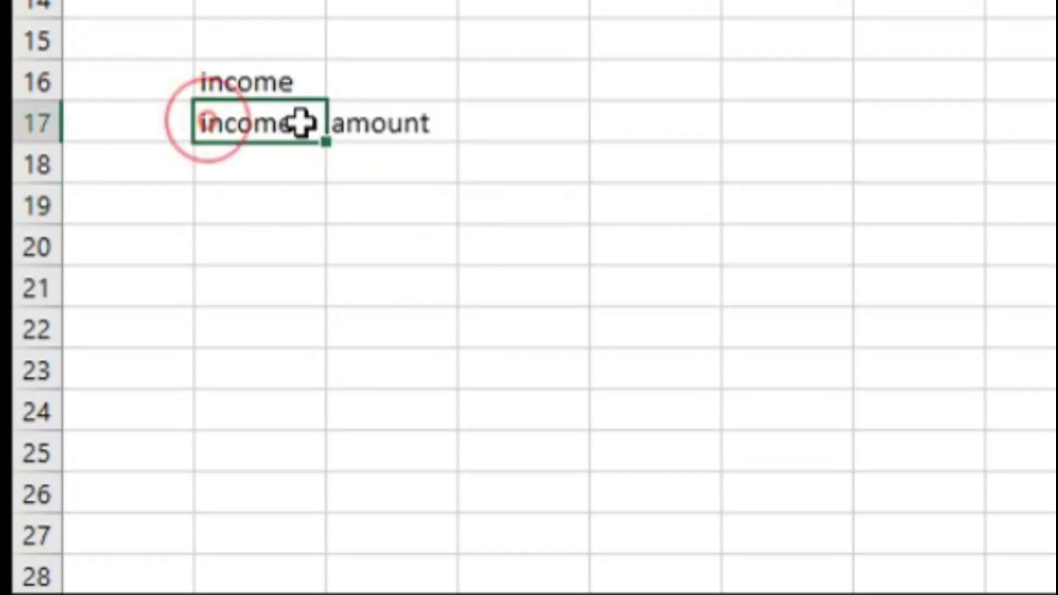
left_click_drag(205, 123, 357, 123)
key("Escape")
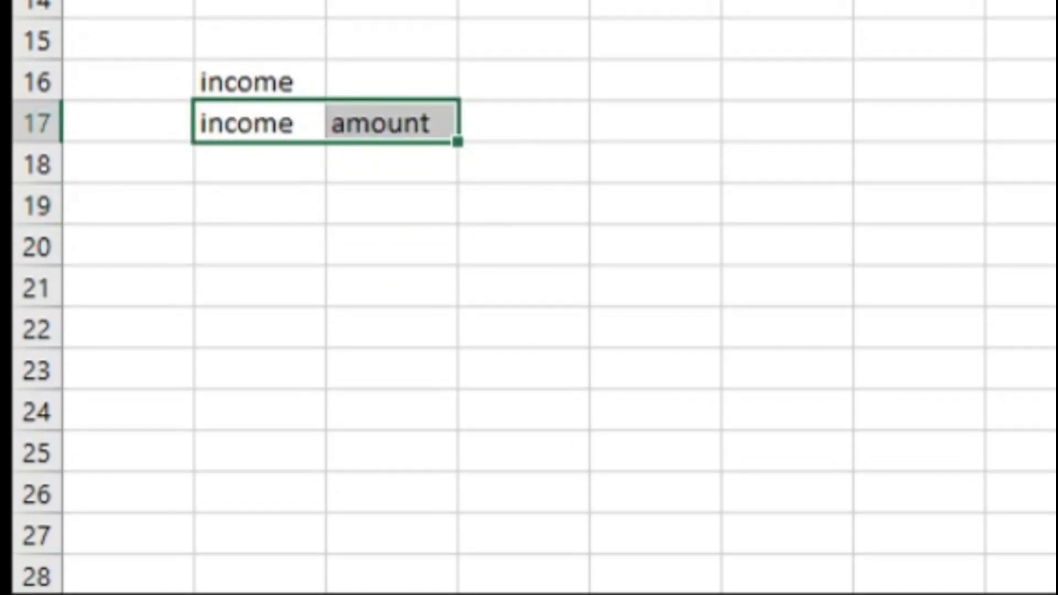
left_click(169, 12)
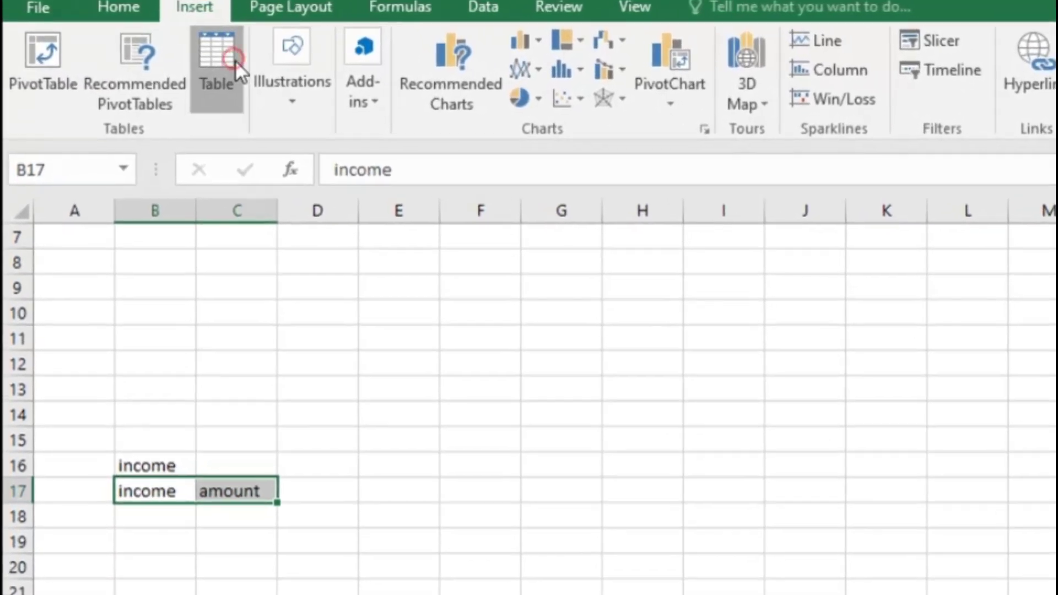
Step: Convert B17:C17 into a table with 'My table has headers' checked
left_click(235, 60)
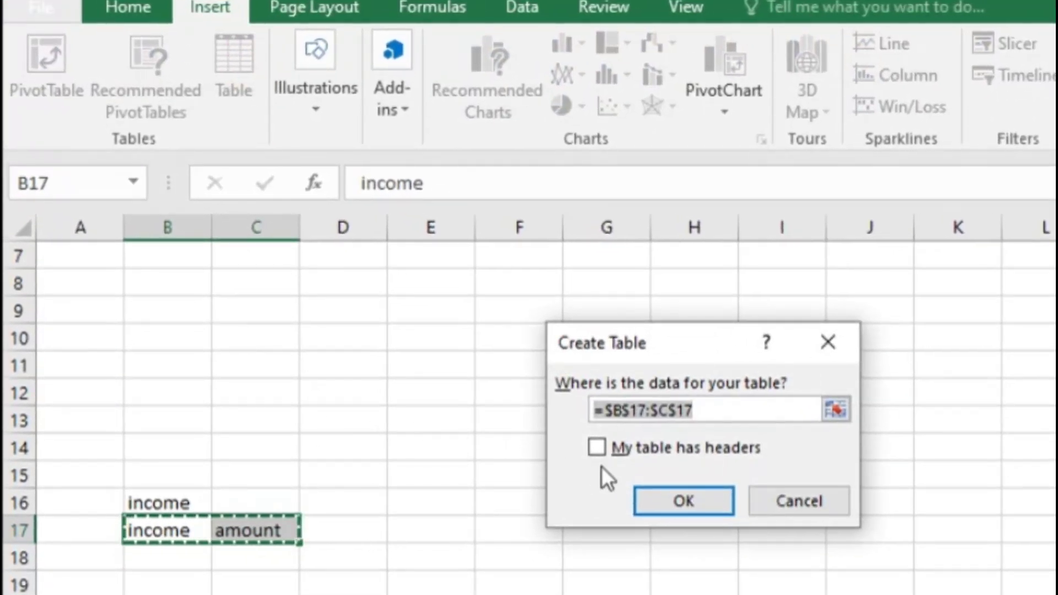
left_click(595, 449)
left_click(684, 512)
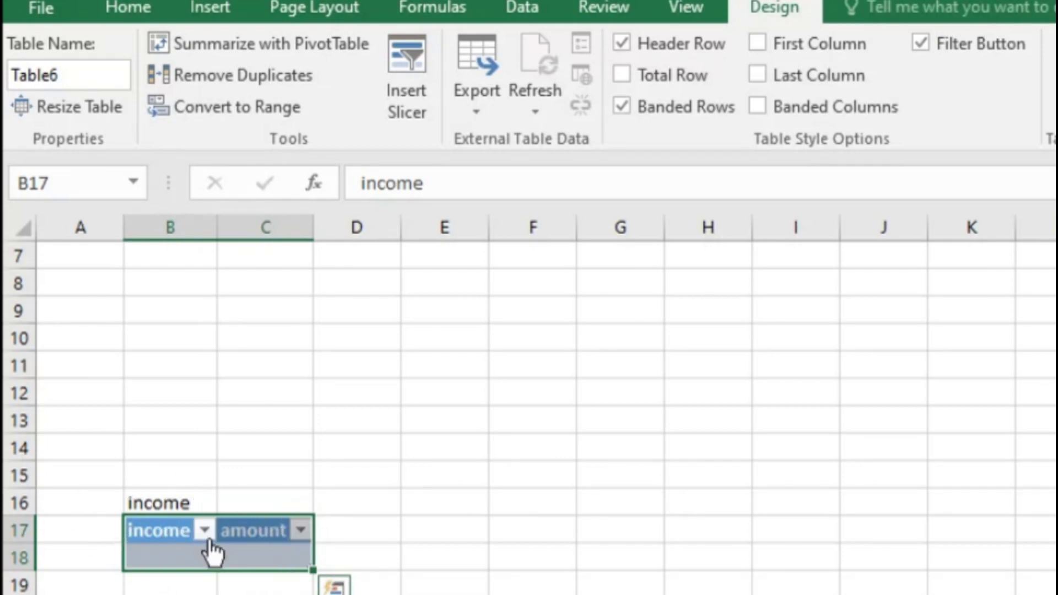
Step: Enter salary 300 and salary 200 as the first two table rows
left_click(180, 558)
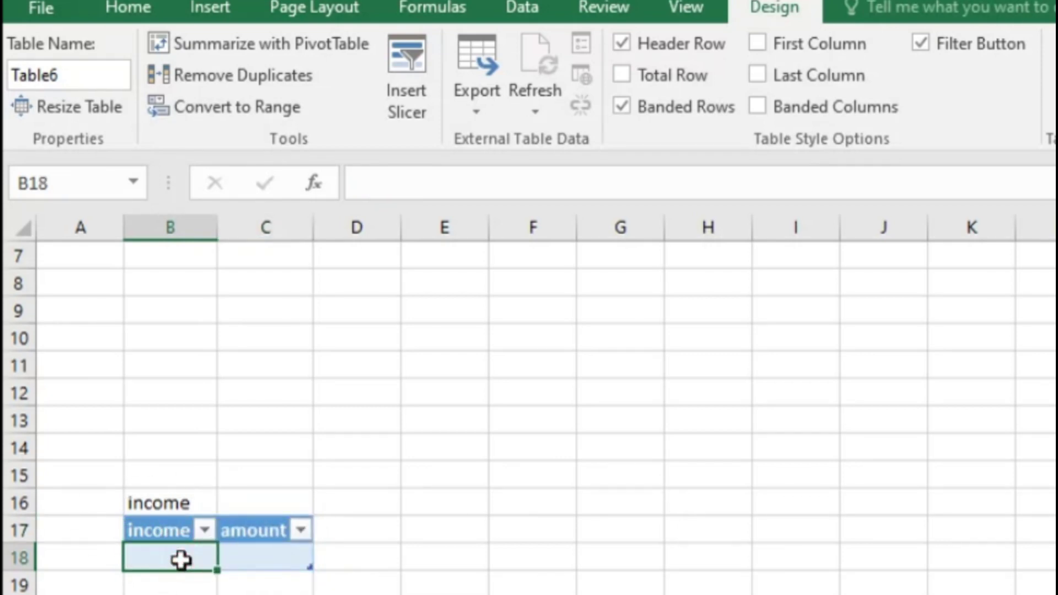
type("salary")
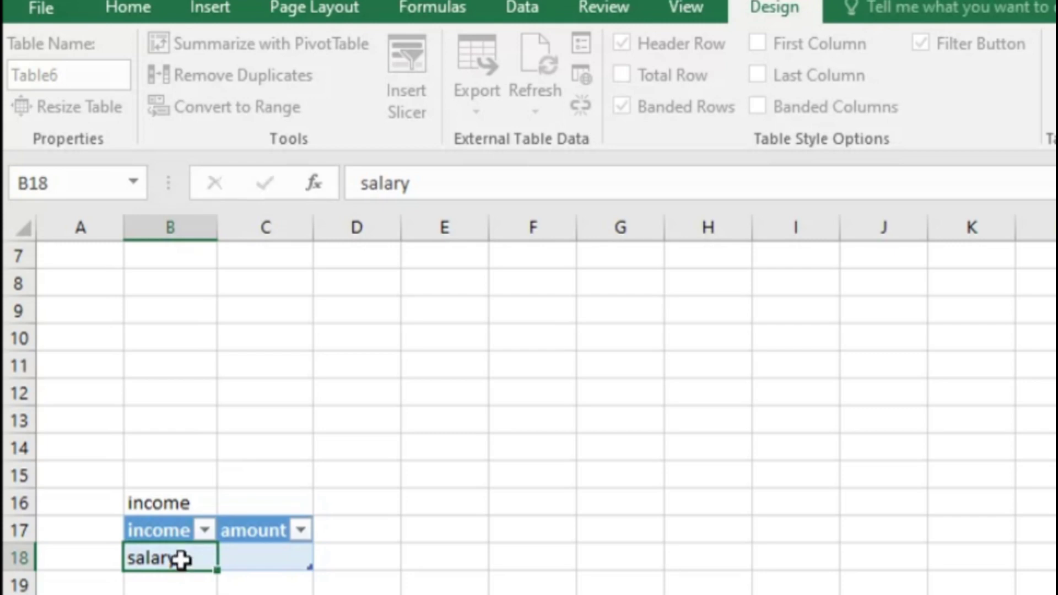
key("Tab")
type("300")
key("Return")
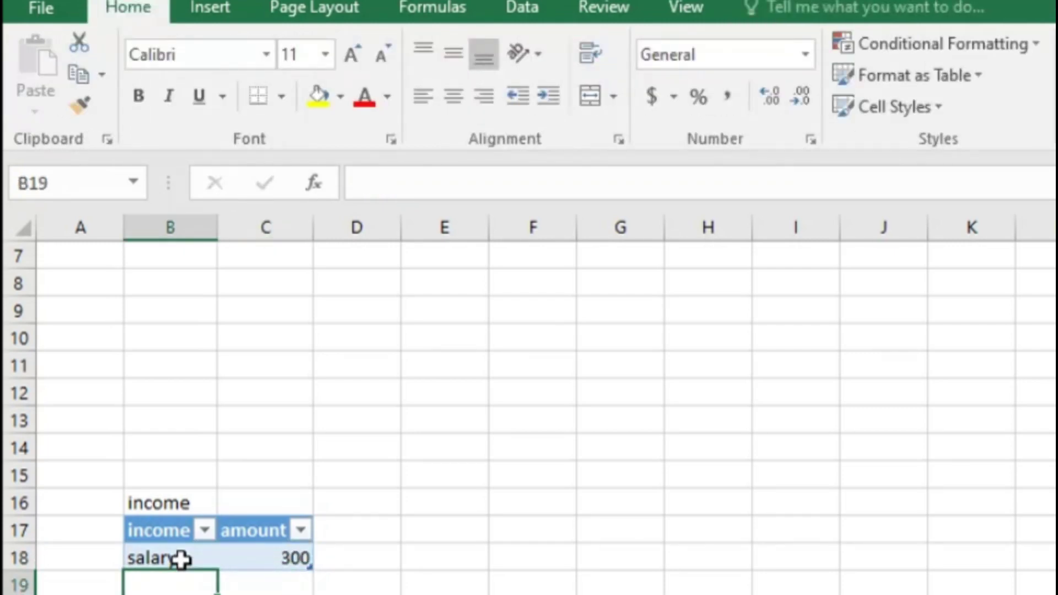
type("sal")
key("Tab")
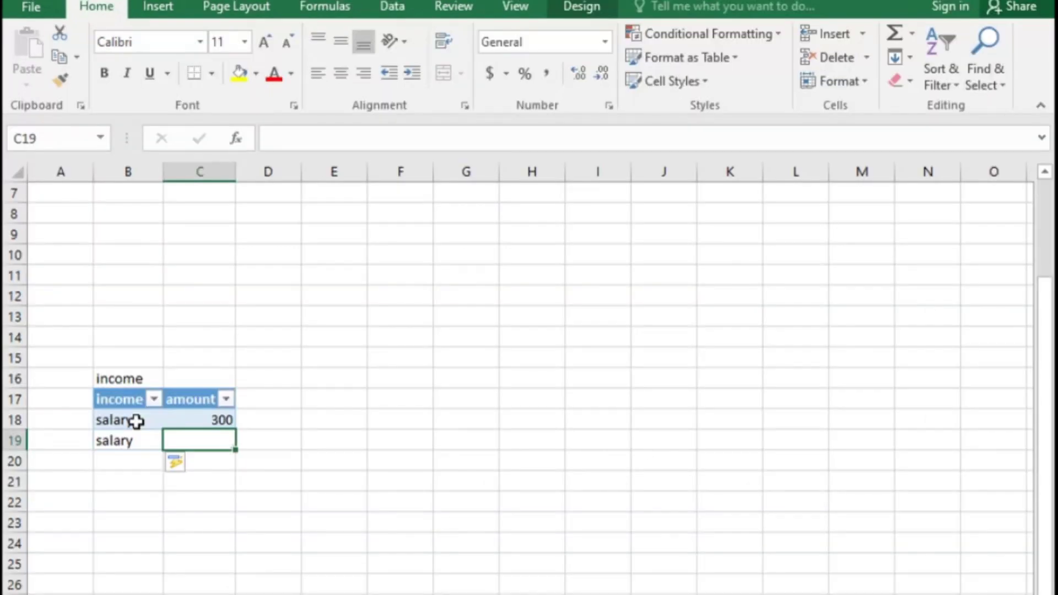
type("200")
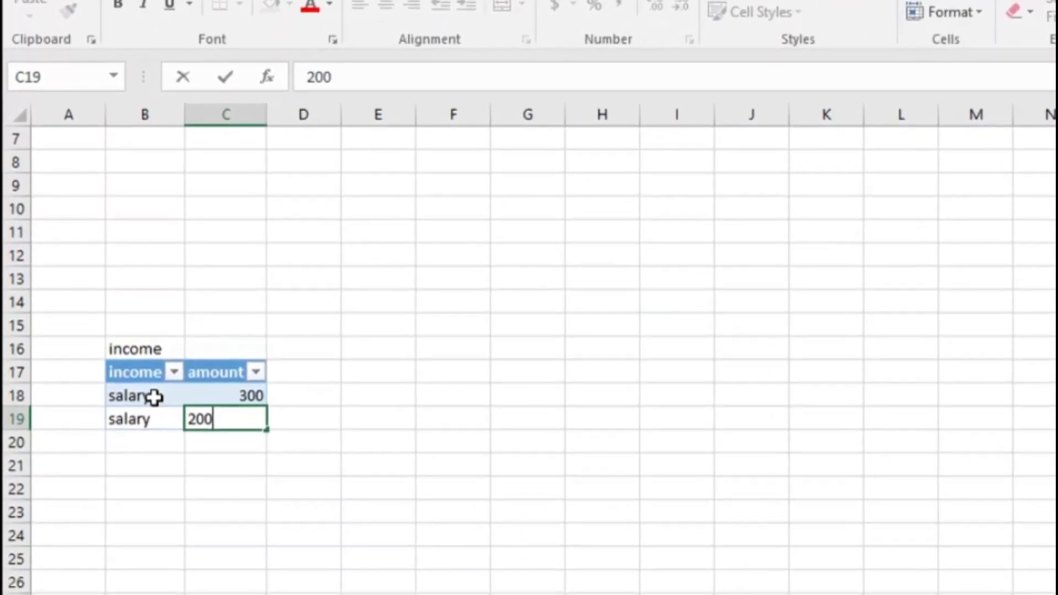
key("Return")
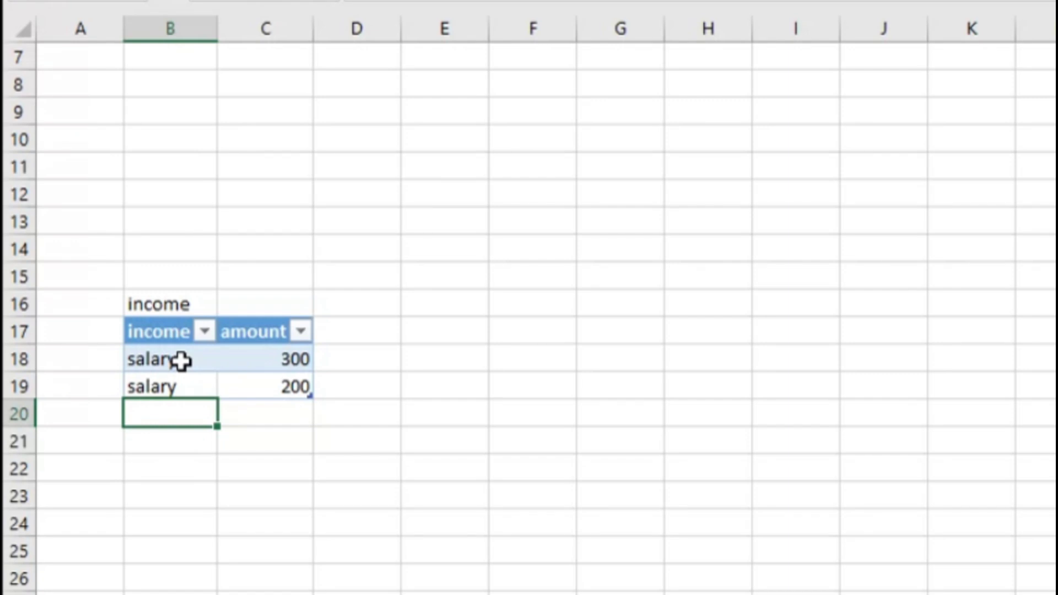
Step: Add an 'other' row of 200 and correct the first salary to 500
type("other")
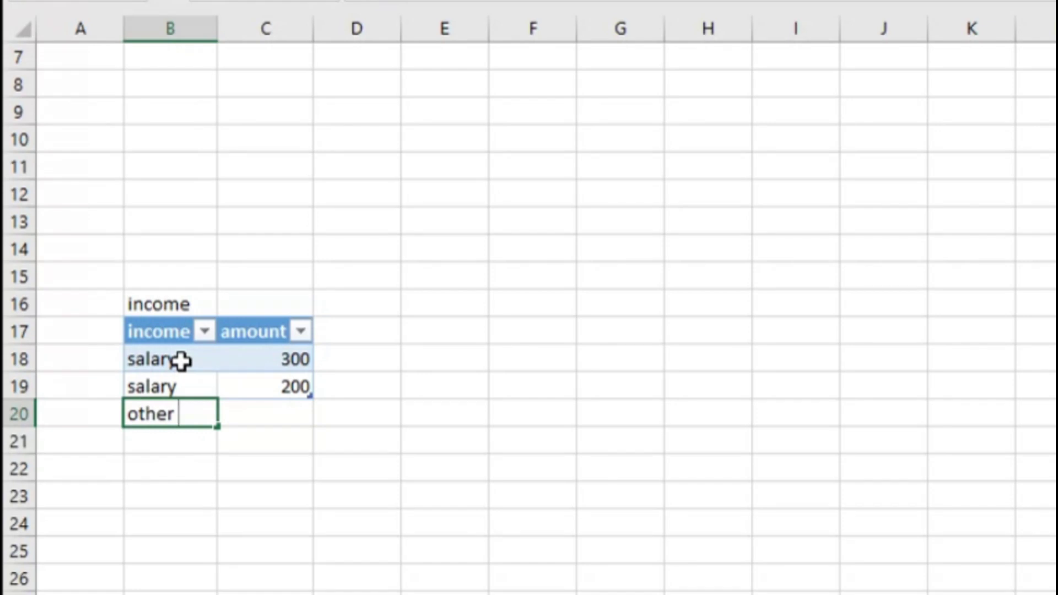
key("Tab")
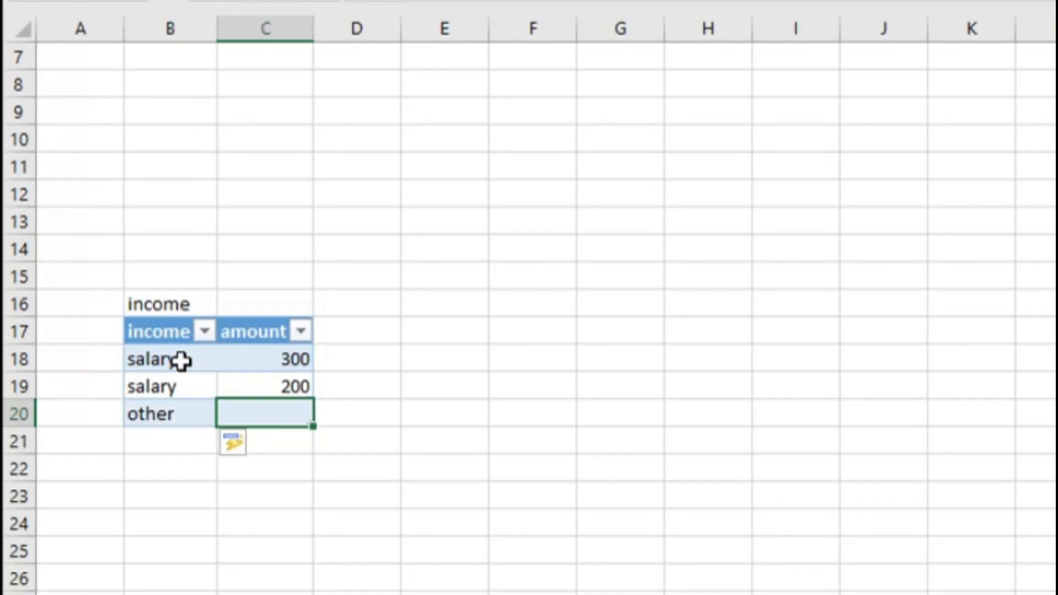
type("200")
key("ctrl+Return")
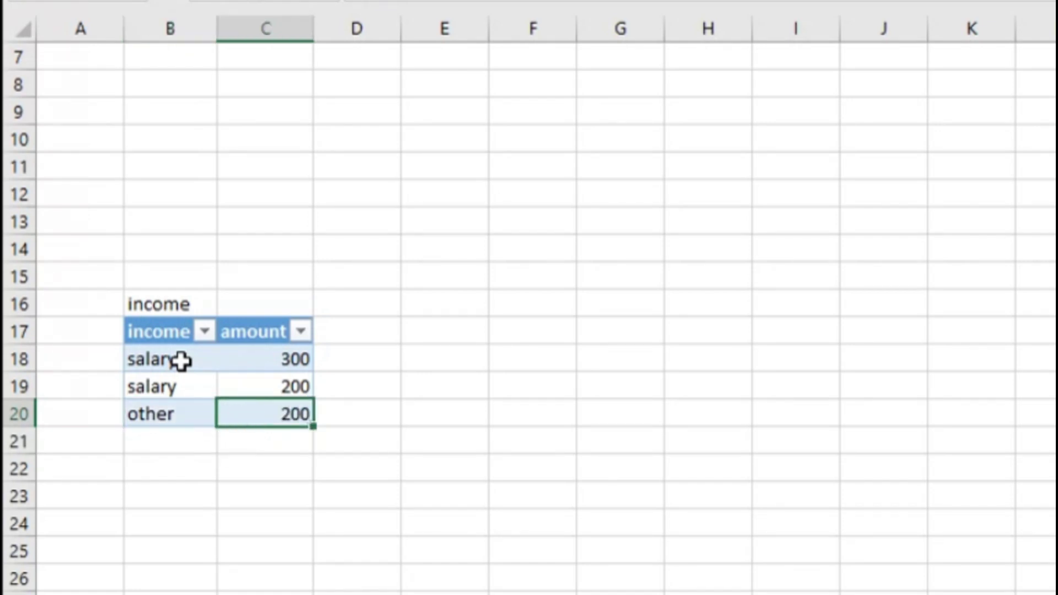
key("Up")
key("Up")
type("500")
key("Return")
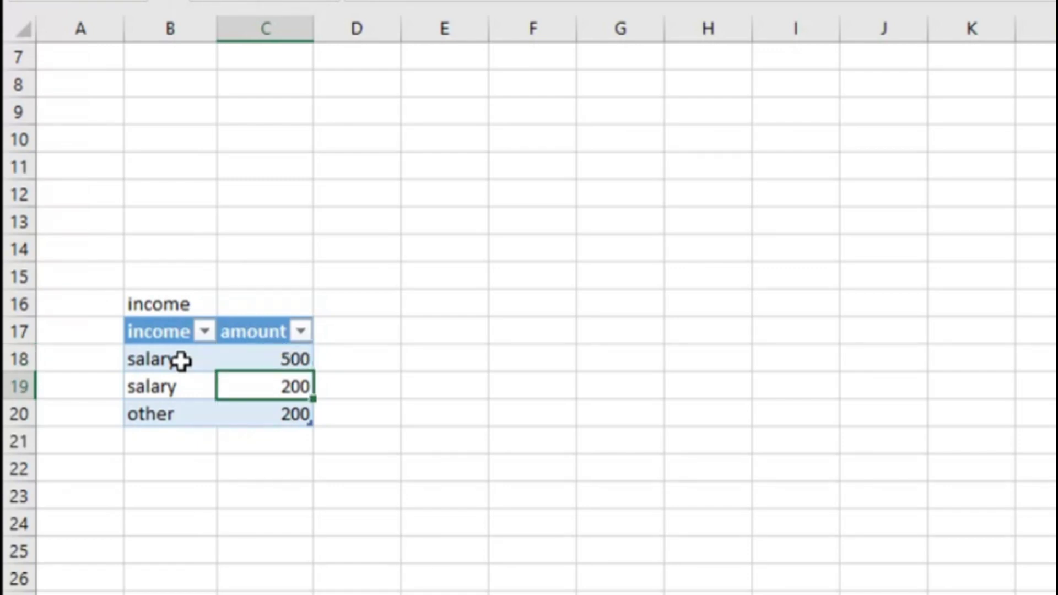
key("Down")
key("Down")
key("Down")
left_click(175, 473)
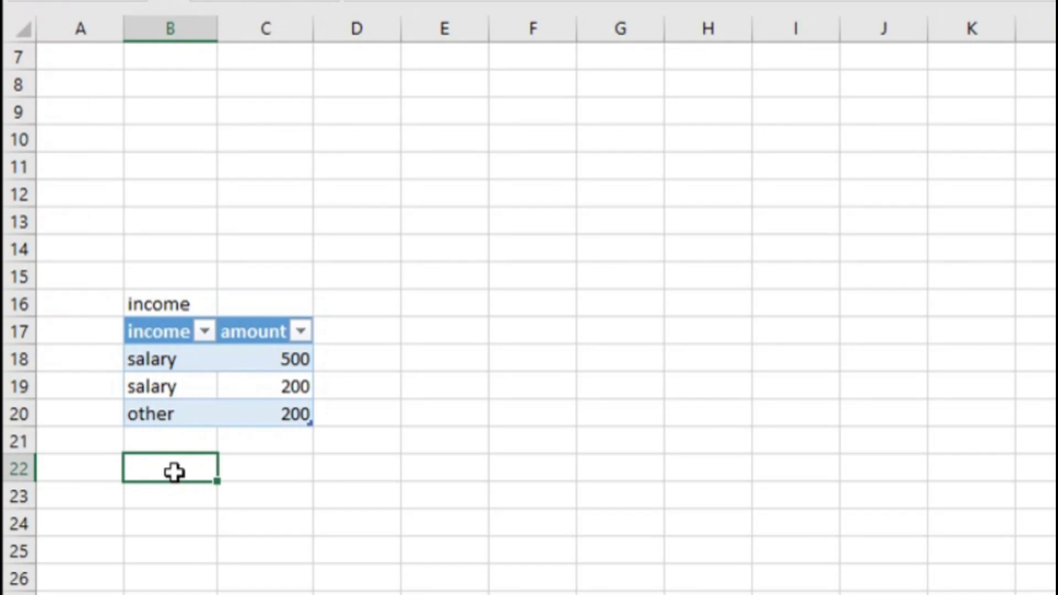
Step: Enter 'unkown' with amount 0 in B21:C21, extending the table
key("Up")
type("unkonw")
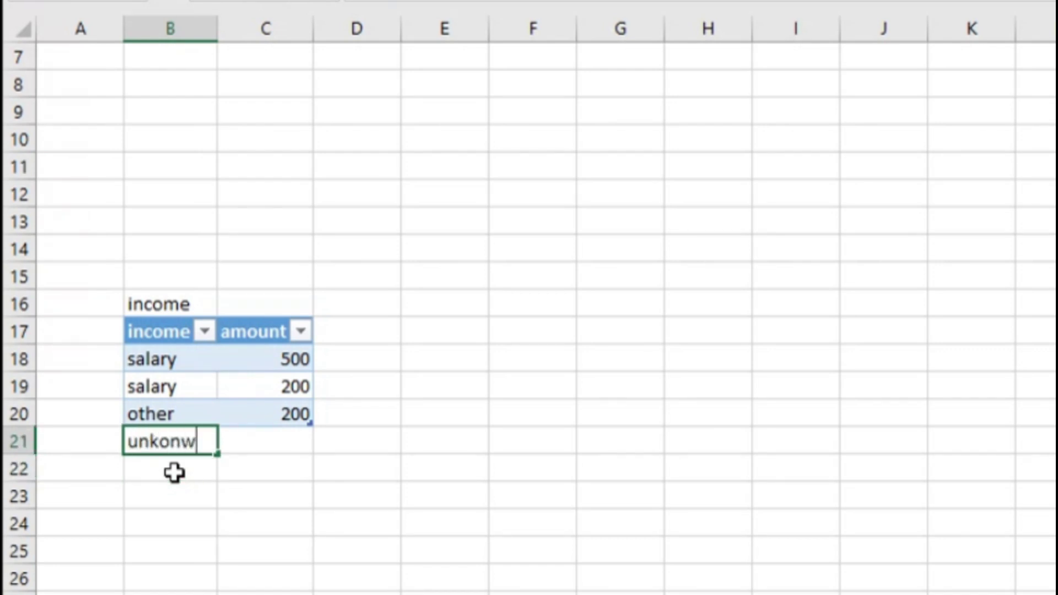
key("BackSpace")
key("BackSpace")
type("wne")
key("BackSpace")
key("Tab")
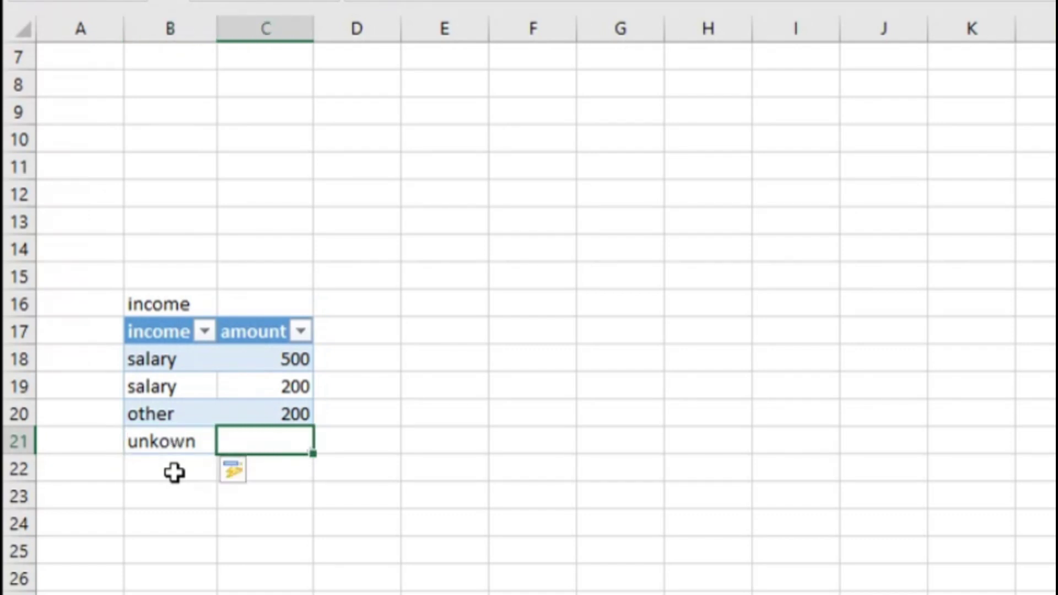
type("0")
key("Return")
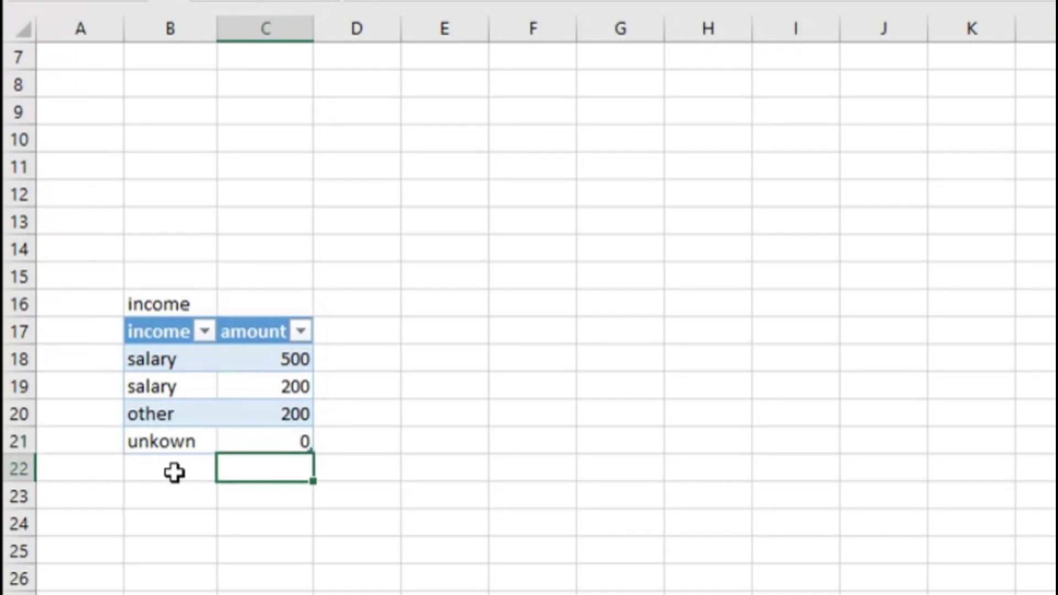
key("Down")
key("Down")
key("Left")
key("Left")
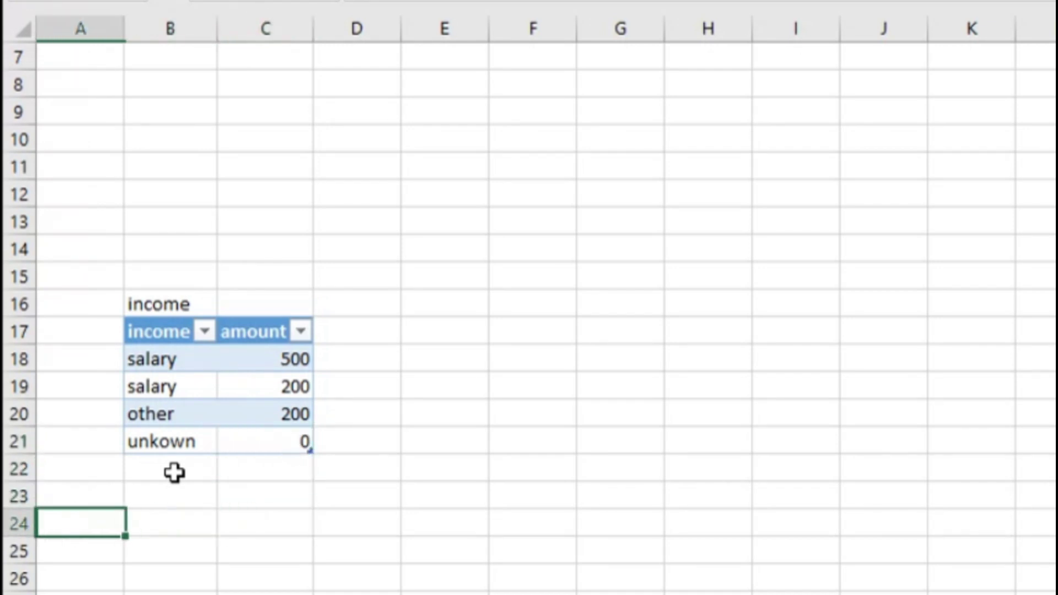
key("Right")
key("Down")
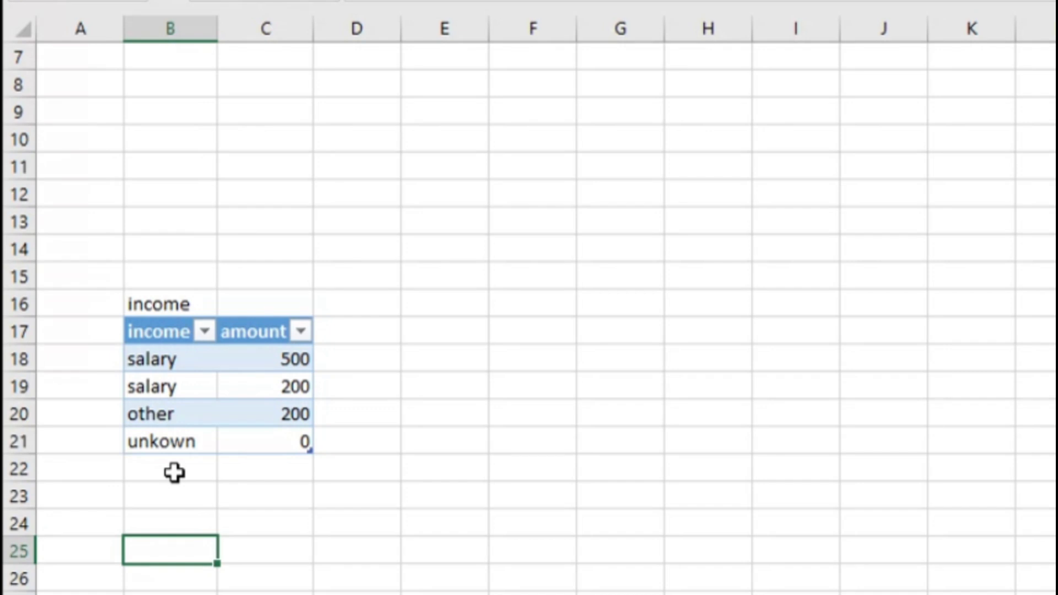
Step: Label B25 'Total' and put =SUM(C18:C24) in C25, returning 900
type("Total")
key("Tab")
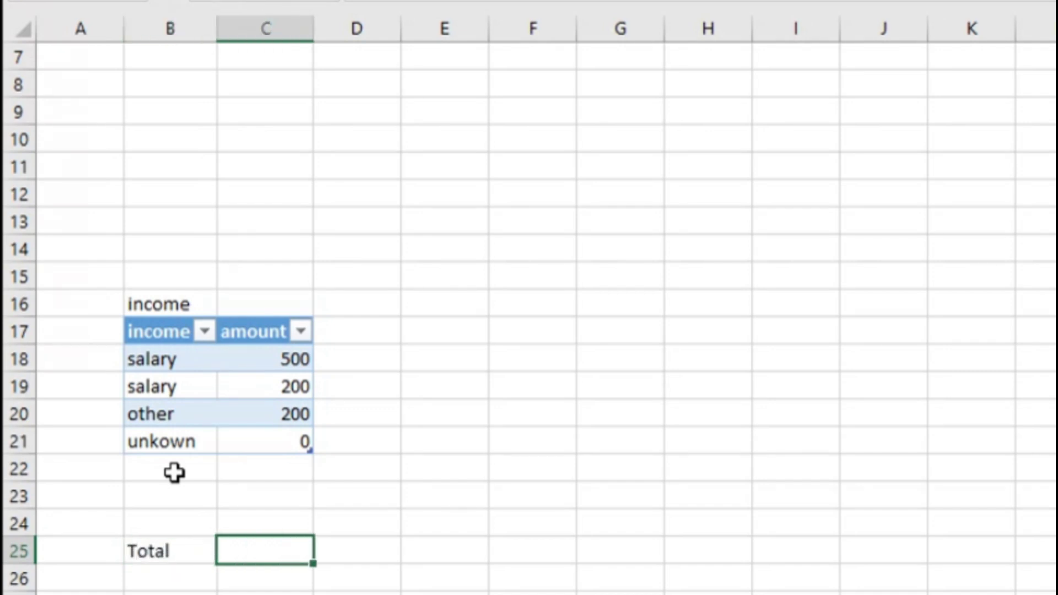
type("=")
type("sum")
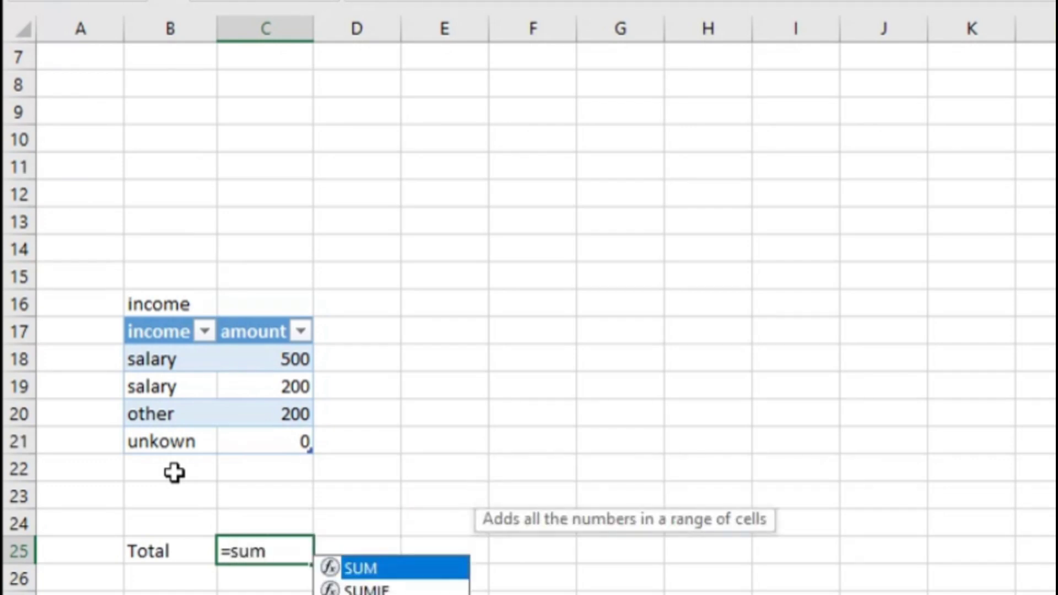
key("Tab")
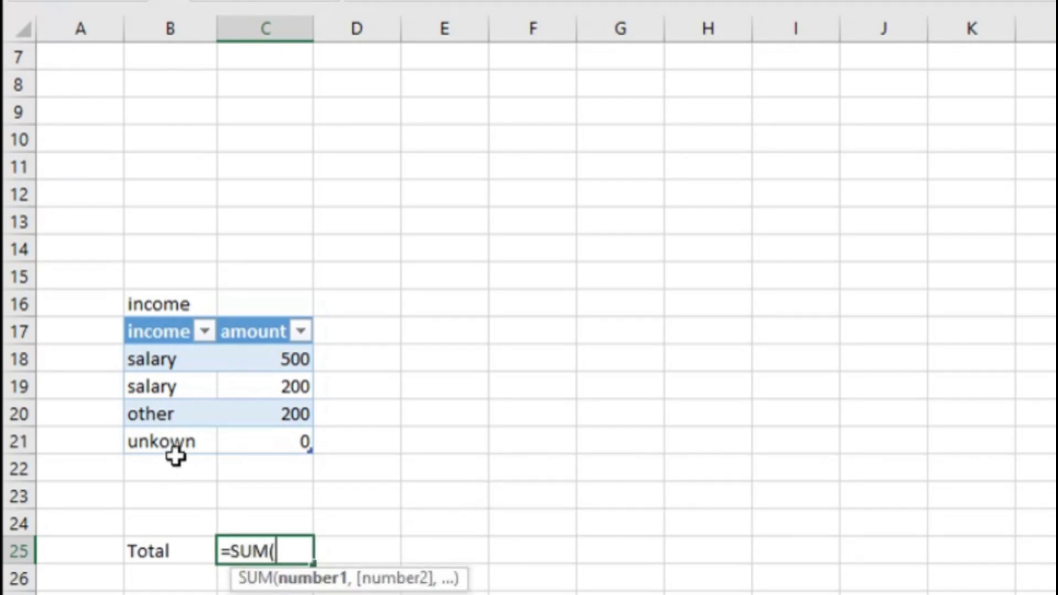
left_click_drag(232, 359, 240, 512)
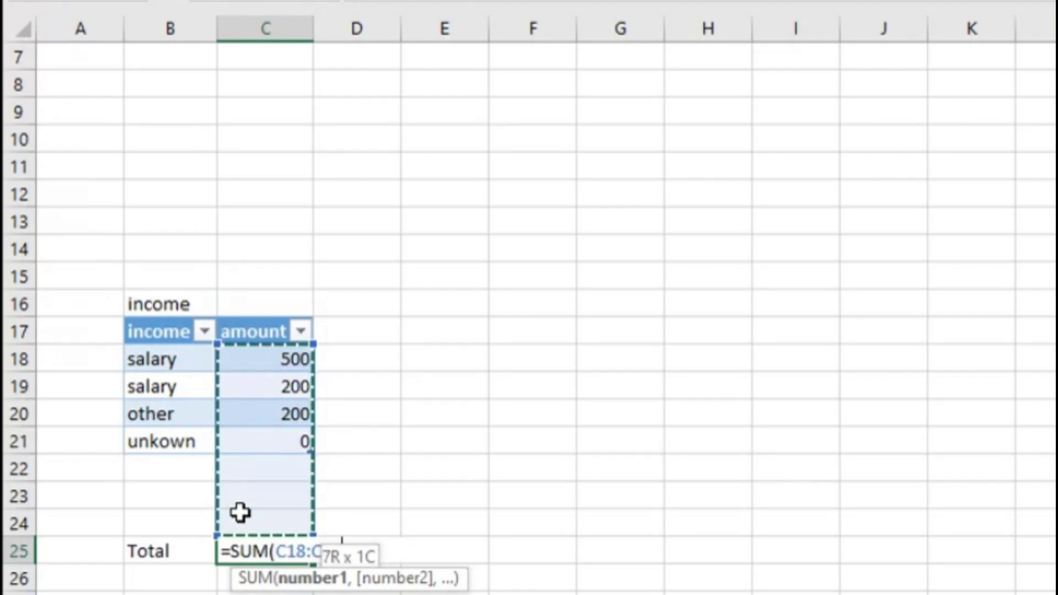
key("Return")
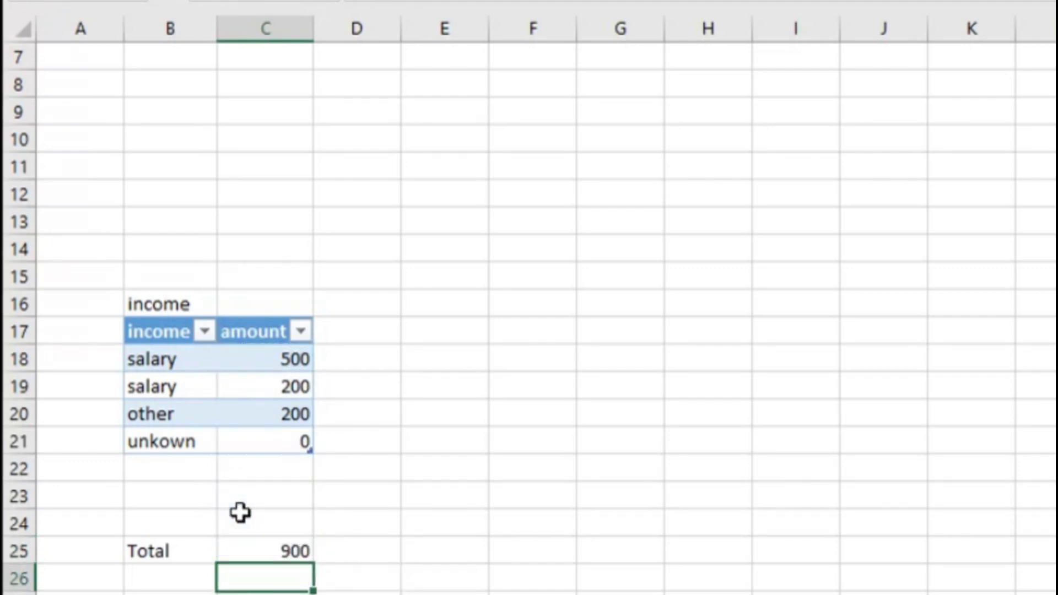
left_click(296, 550)
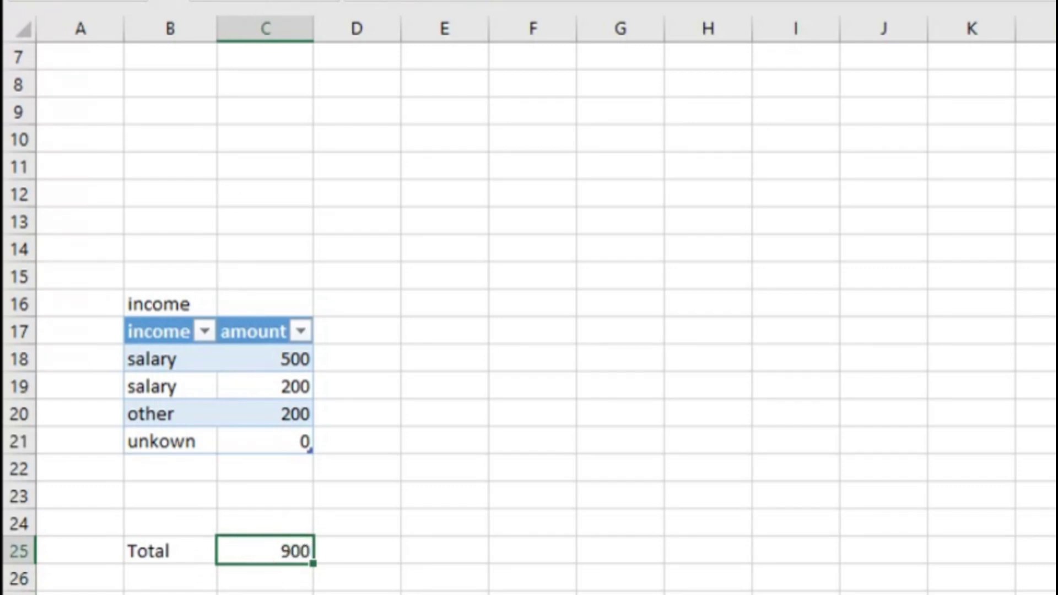
left_click(327, 558)
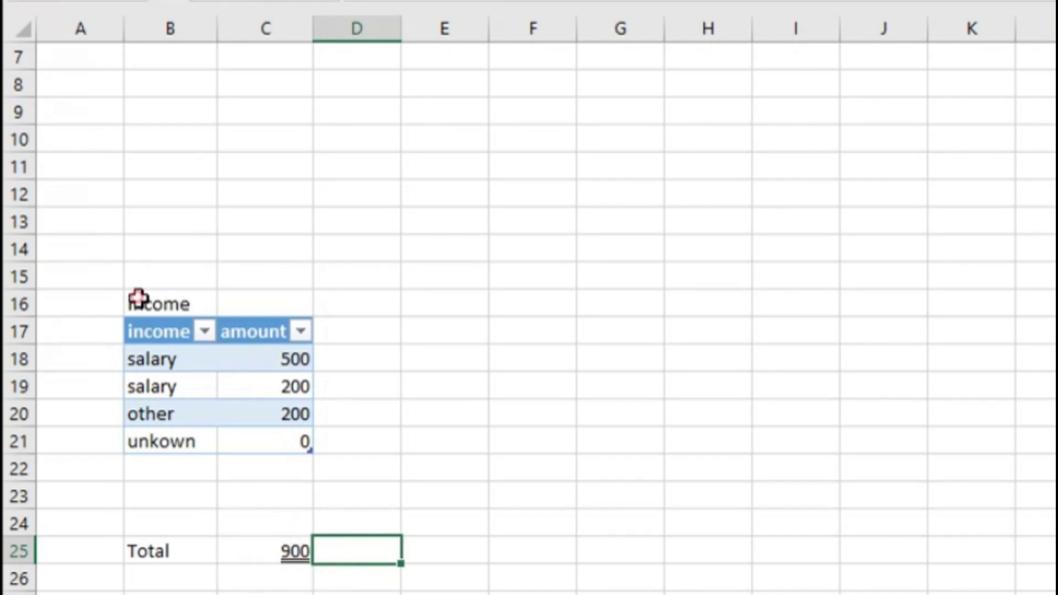
left_click_drag(139, 298, 226, 298)
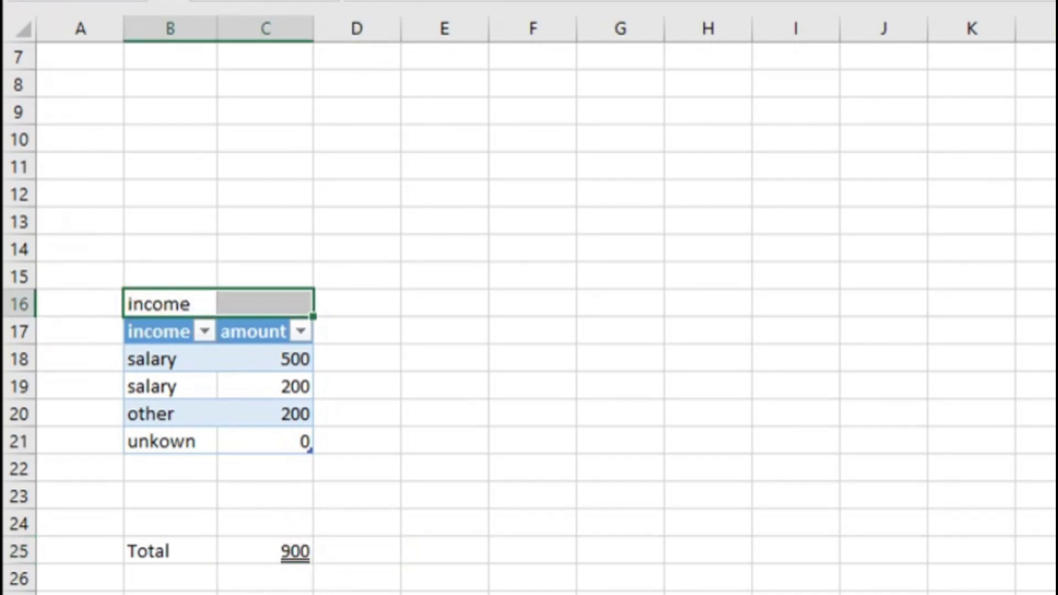
Step: Merge and centre the income heading across B16:C16
key("alt+h")
key("m")
key("c")
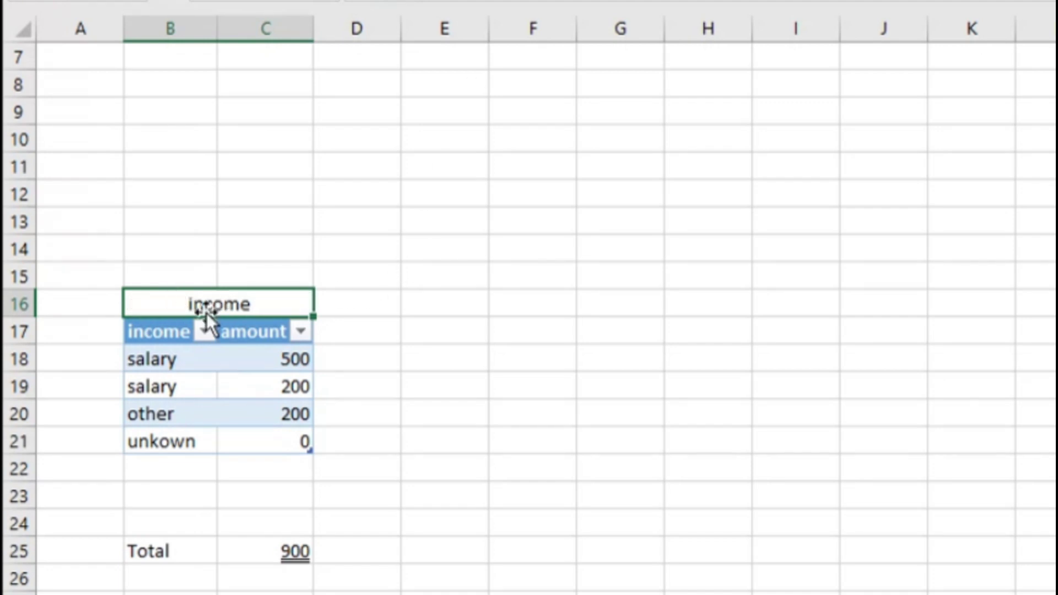
Step: Make the Total row bold and larger with a Blue Accent 1 Lighter 40% fill
left_click_drag(142, 551, 257, 548)
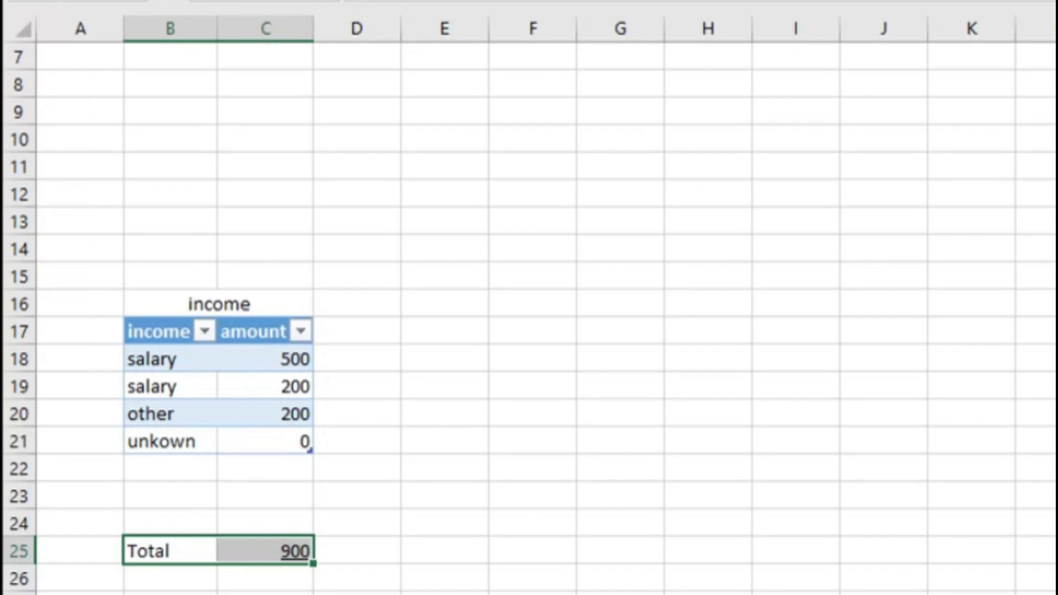
key("ctrl+b")
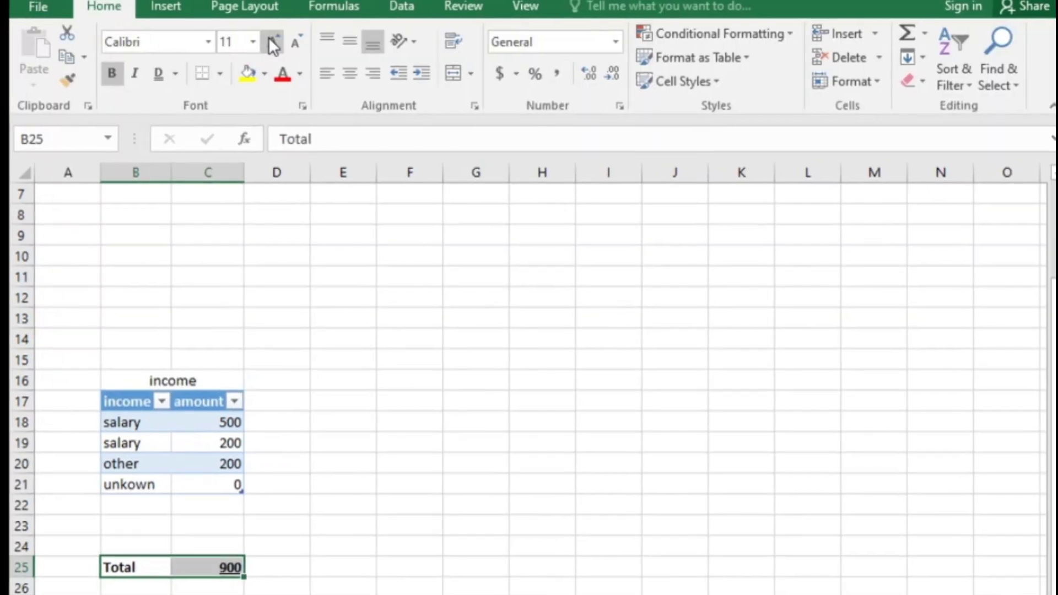
left_click(269, 38)
left_click(321, 558)
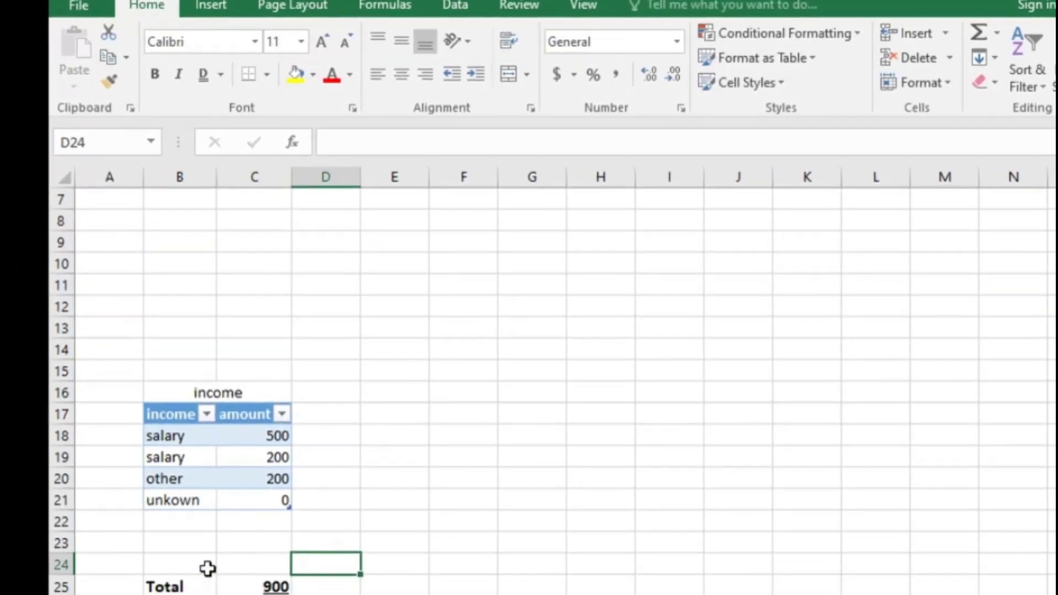
left_click_drag(151, 580, 232, 580)
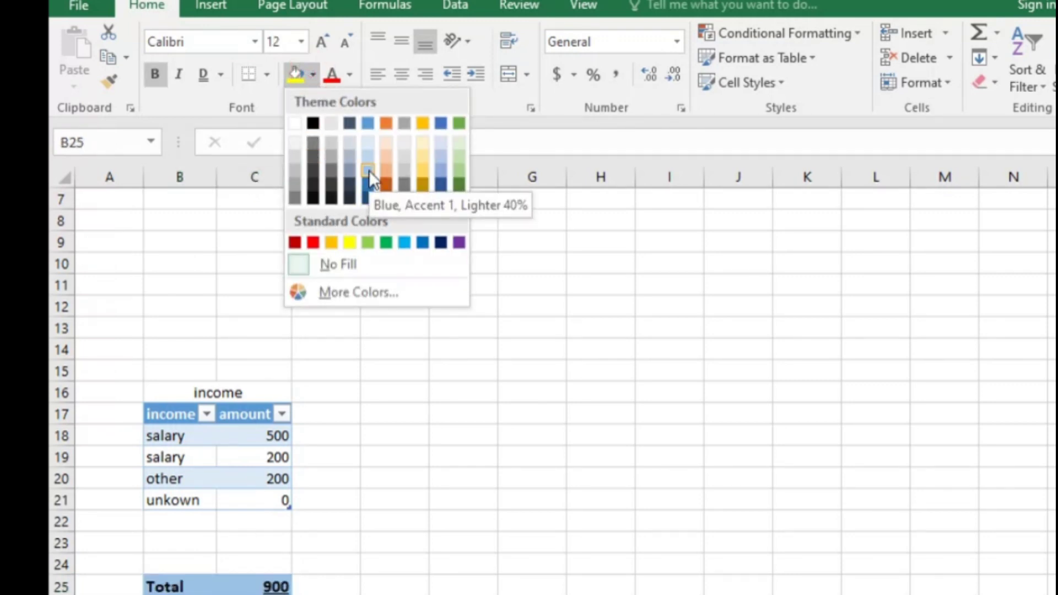
left_click(369, 170)
left_click(371, 469)
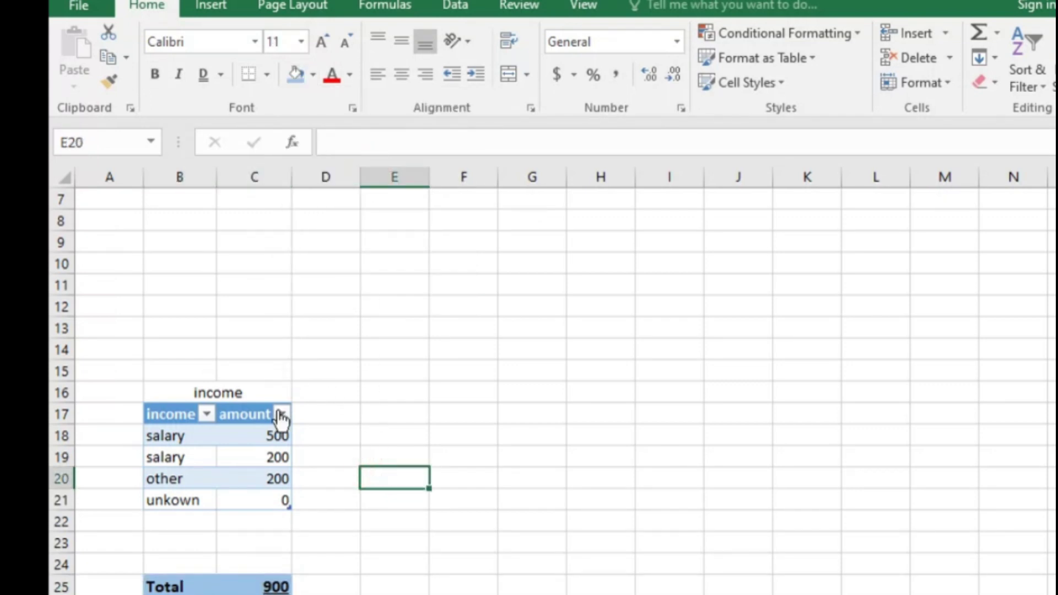
Step: Make the income heading bold at 14 pt, then start a new row in B22
left_click(170, 392)
left_click(155, 74)
left_click(322, 42)
left_click(323, 41)
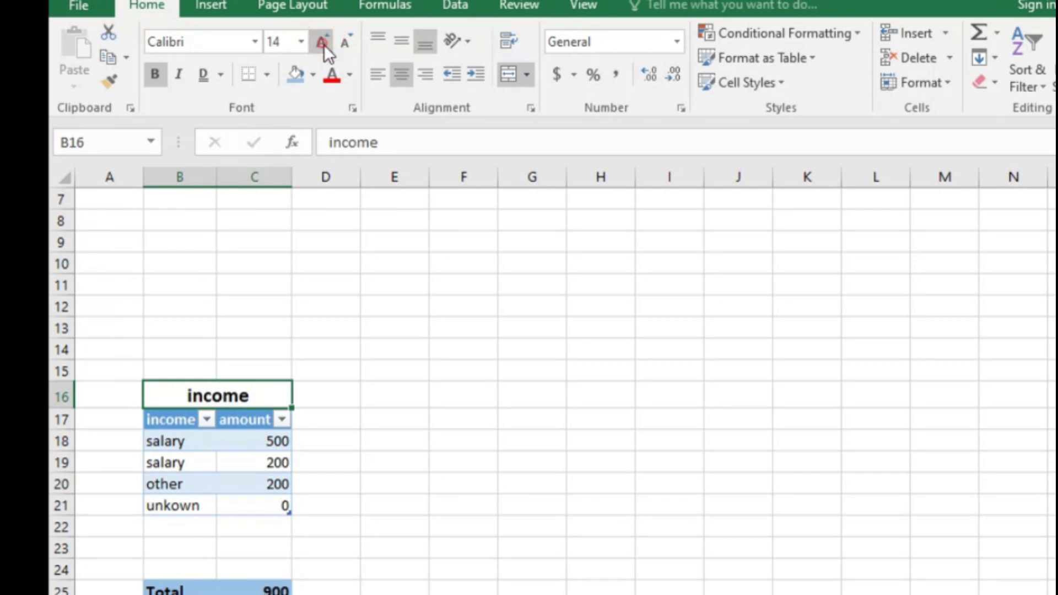
left_click(363, 478)
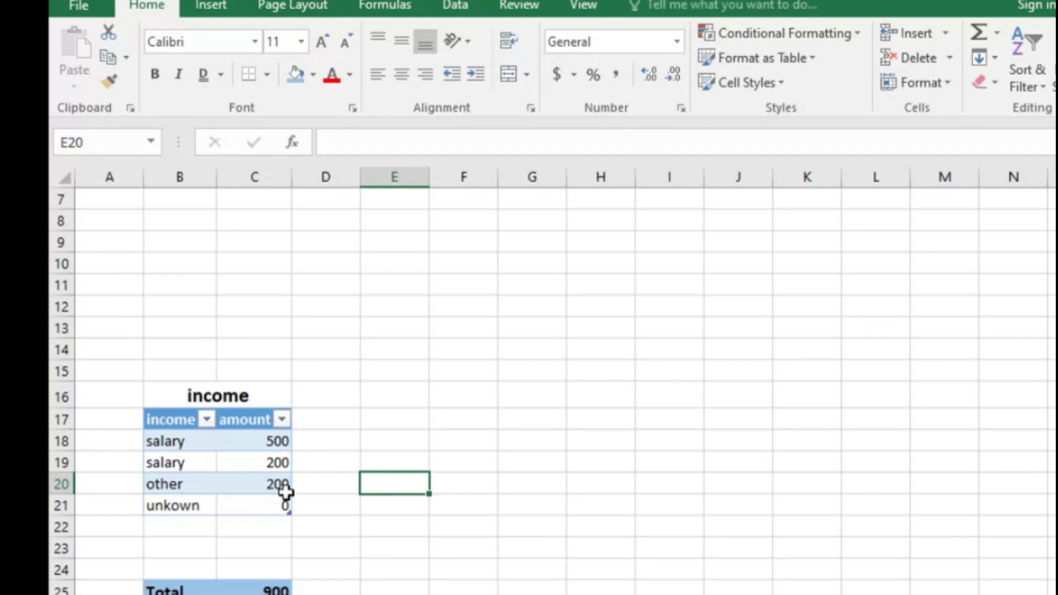
left_click(187, 525)
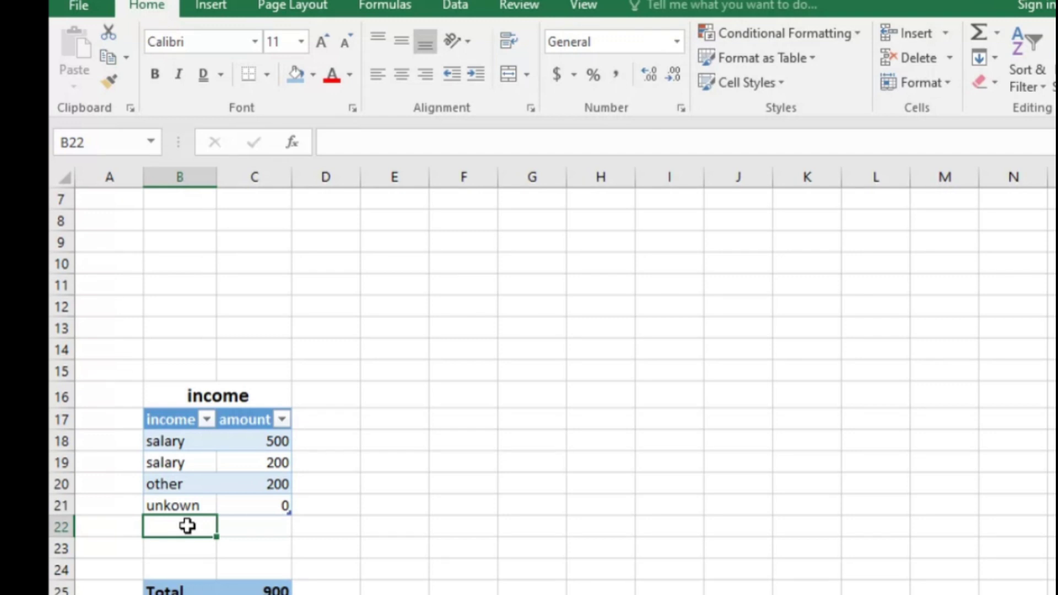
type("part tm")
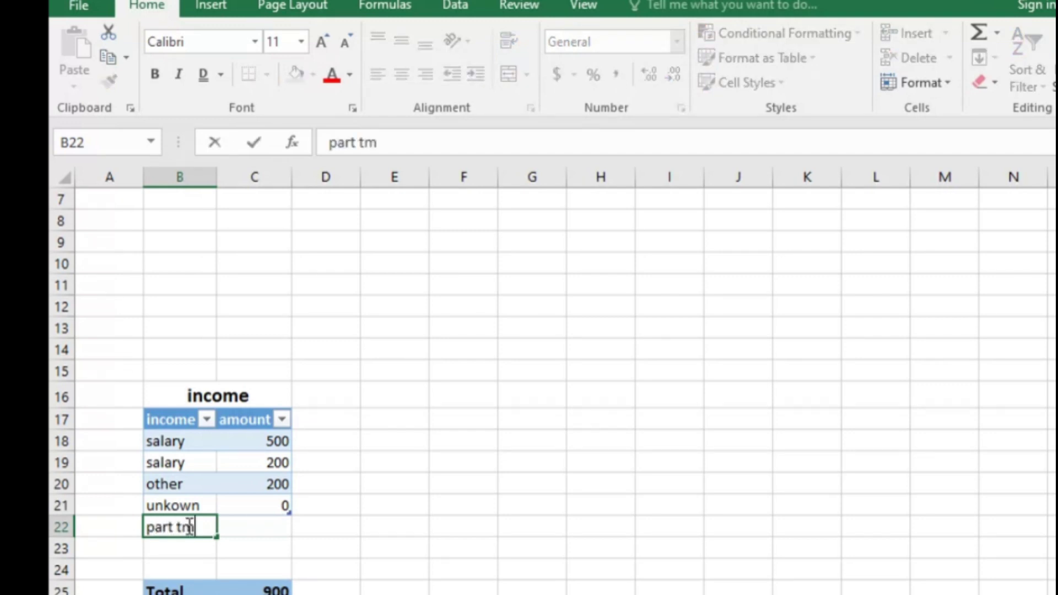
Step: Enter 'part time' with amount 100 in row 22 of the income table
key("BackSpace")
key("BackSpace")
type("time")
key("Tab")
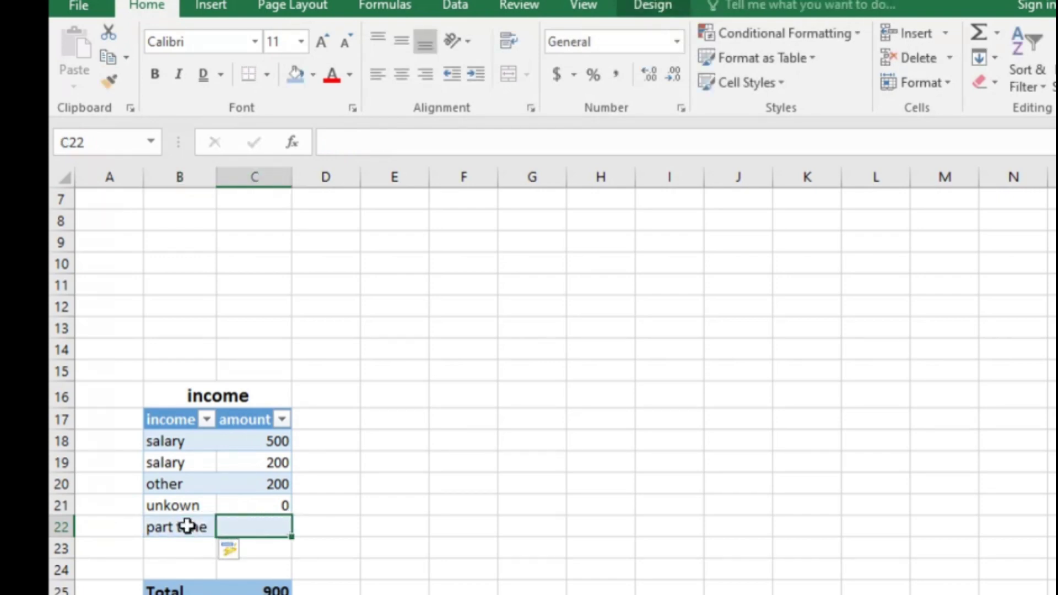
type("100")
key("Down")
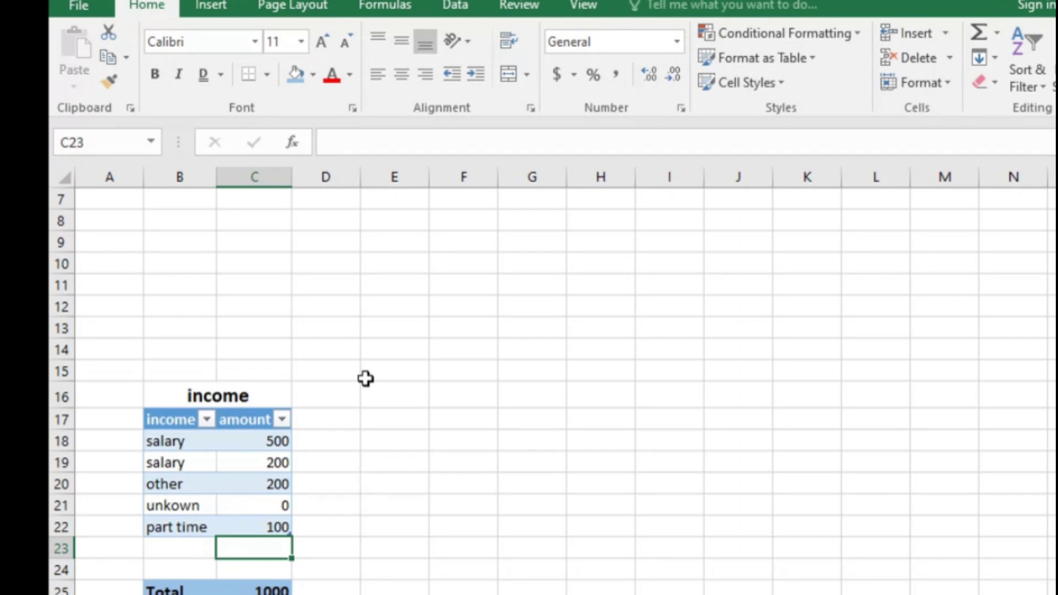
left_click(172, 391)
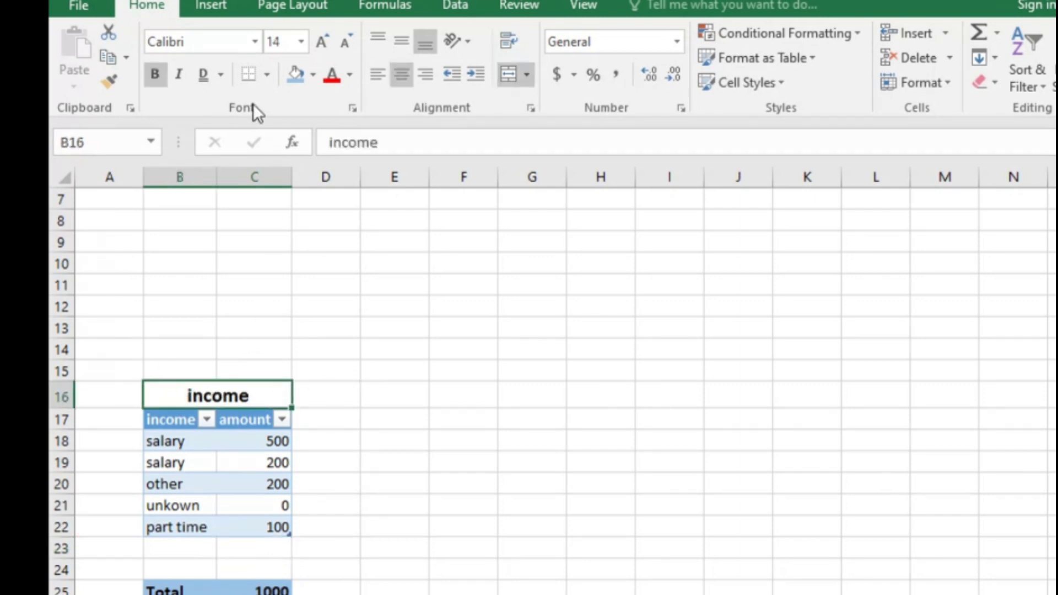
Step: Fill the income heading with Blue, Accent 1, Darker 25% and enlarge it to 16 pt
left_click(313, 77)
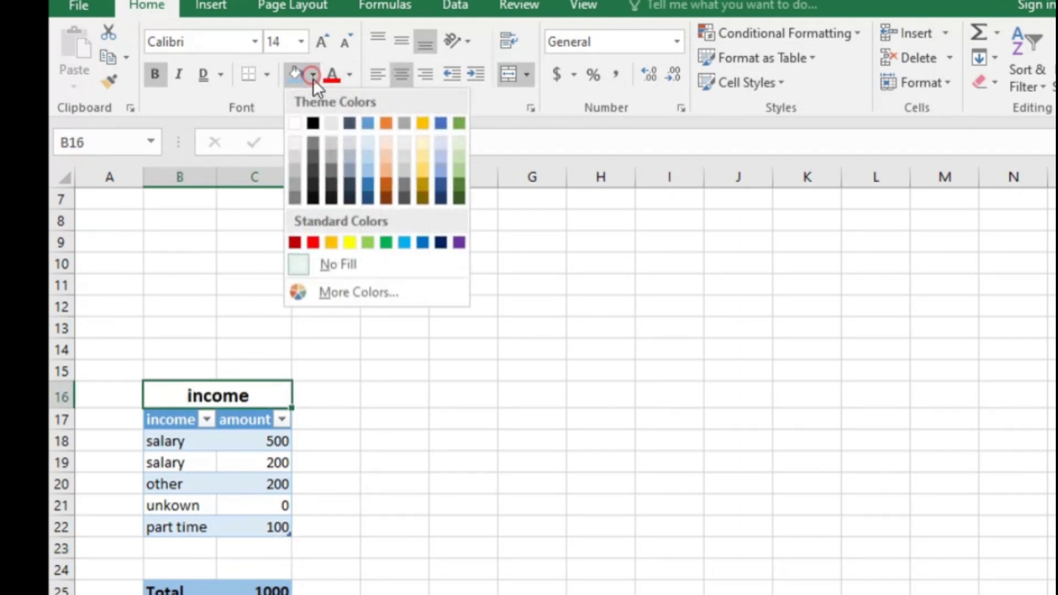
left_click(366, 185)
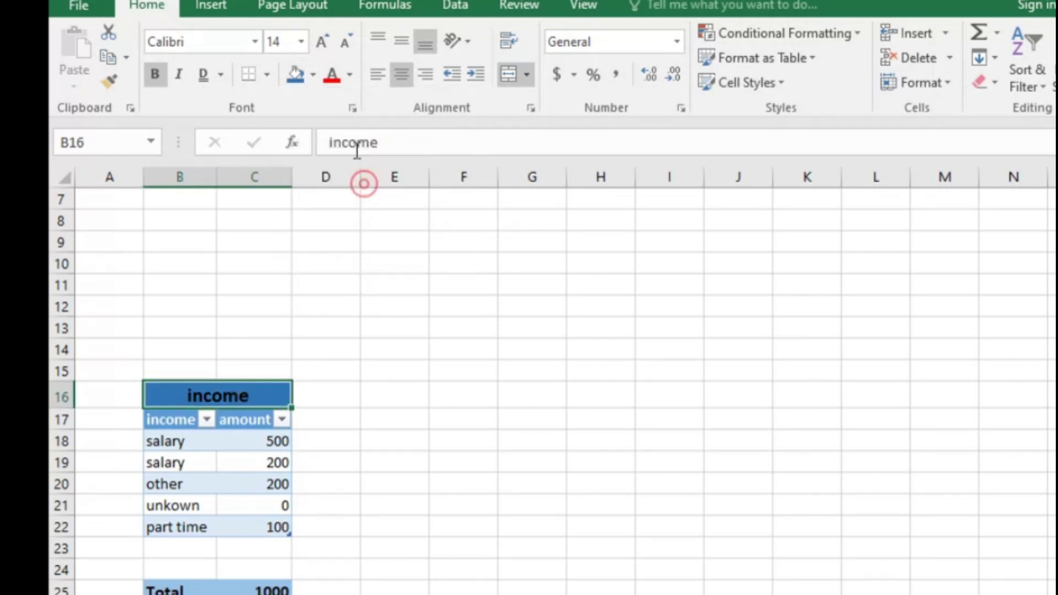
left_click(321, 42)
left_click(358, 476)
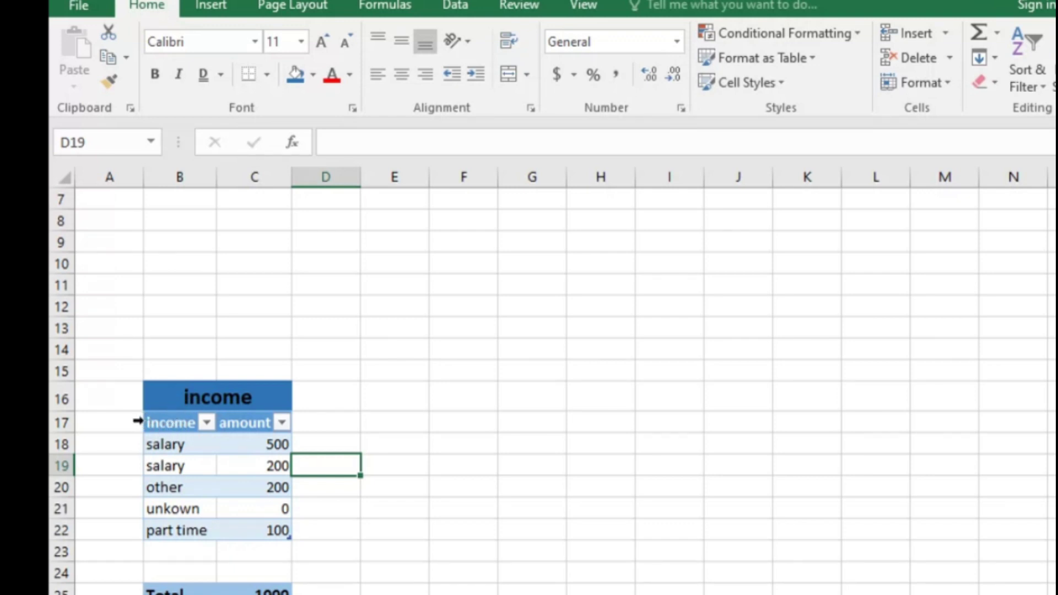
left_click(146, 423)
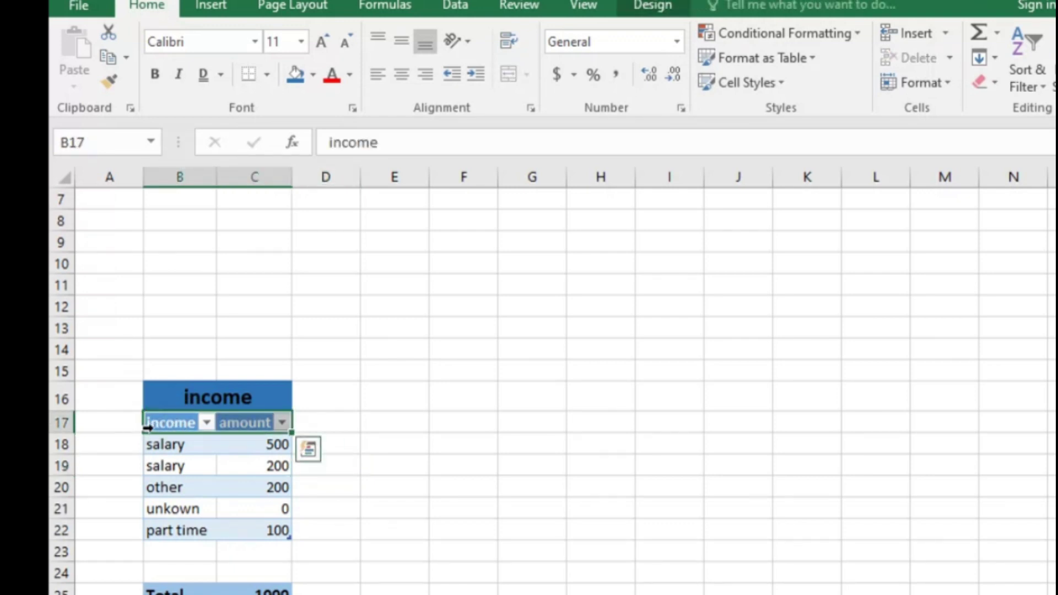
Step: Select the income data B17:C22 and insert a Doughnut chart from the Pie chart list
left_click(336, 439)
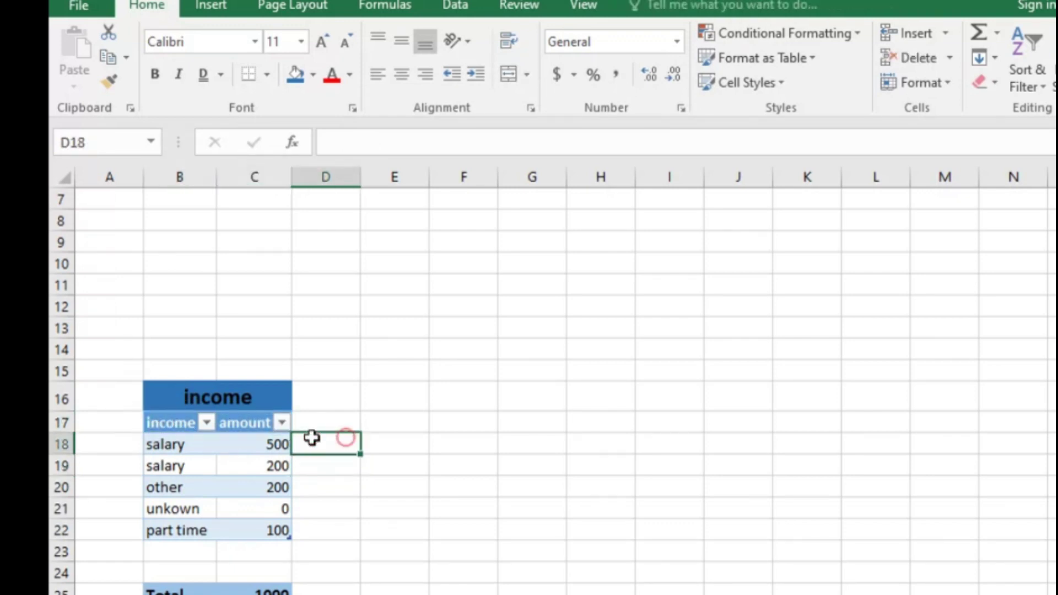
left_click(157, 423)
left_click_drag(160, 428, 170, 524)
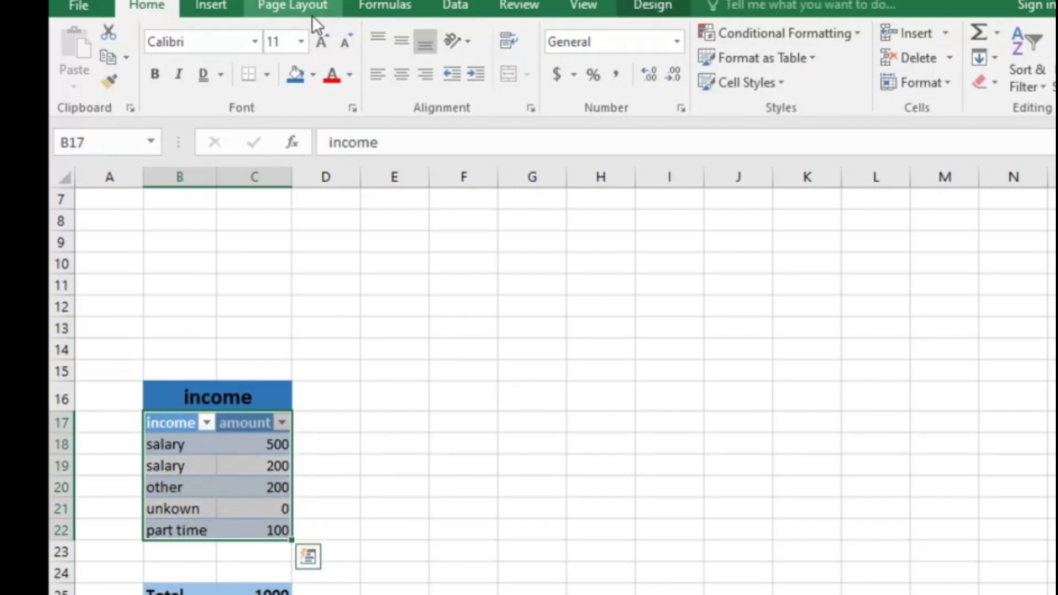
left_click(229, 7)
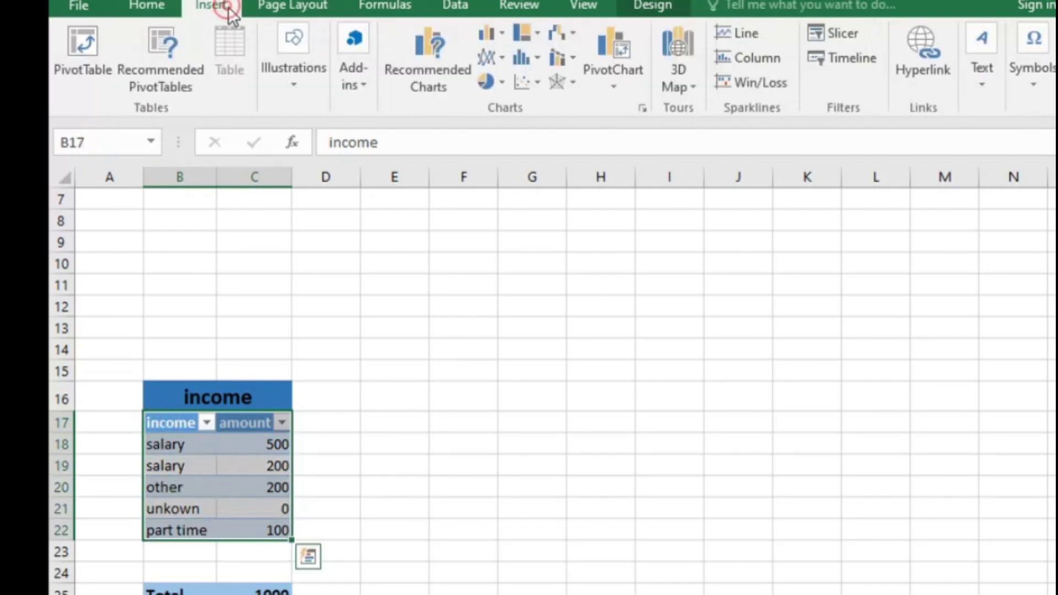
left_click(485, 82)
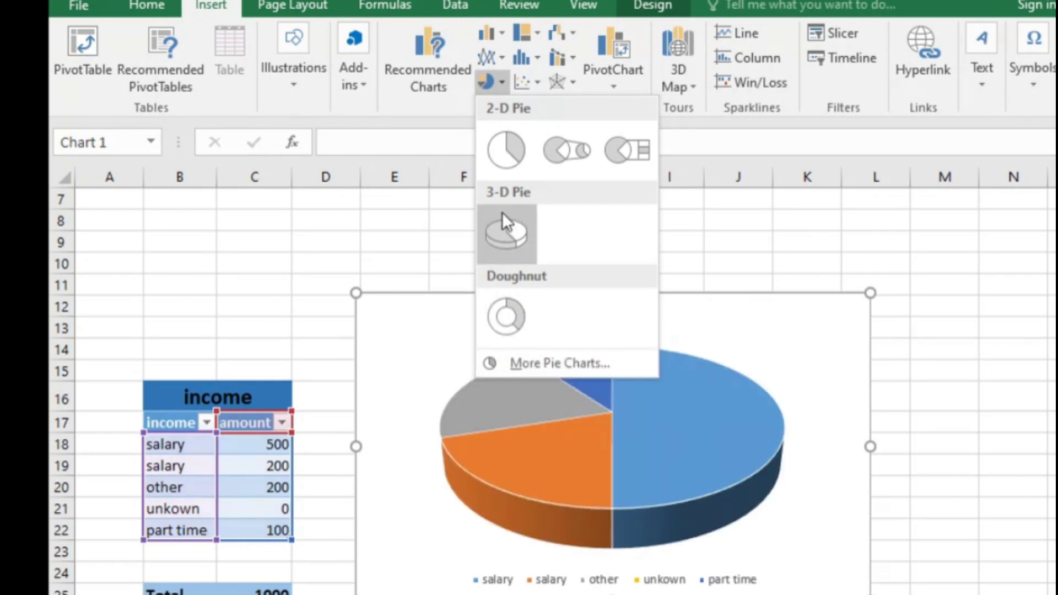
left_click(506, 313)
type("vid")
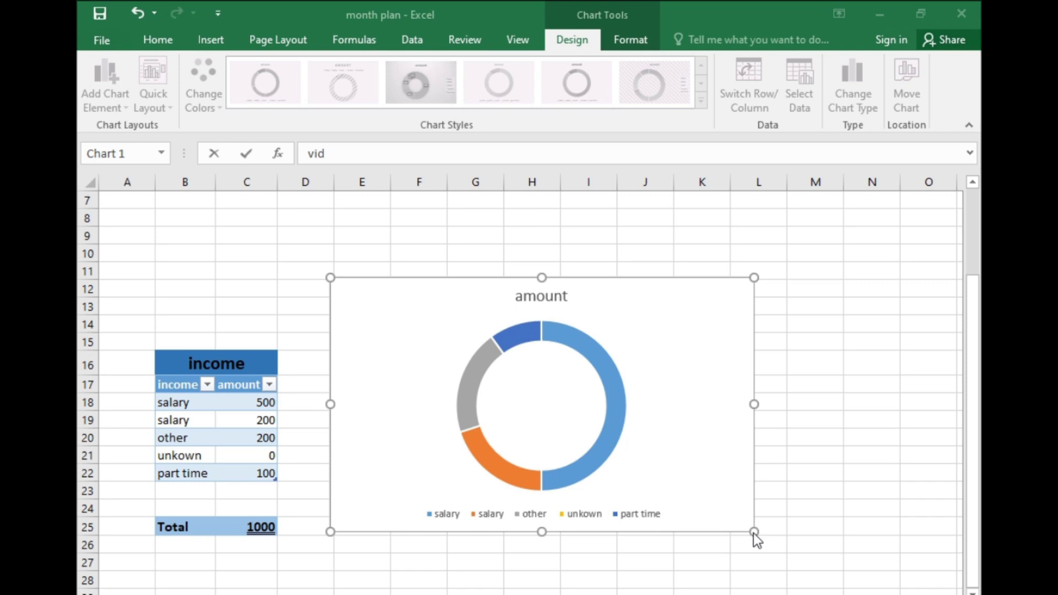
Step: Narrow the income doughnut chart from both its right and left sides
key("Down")
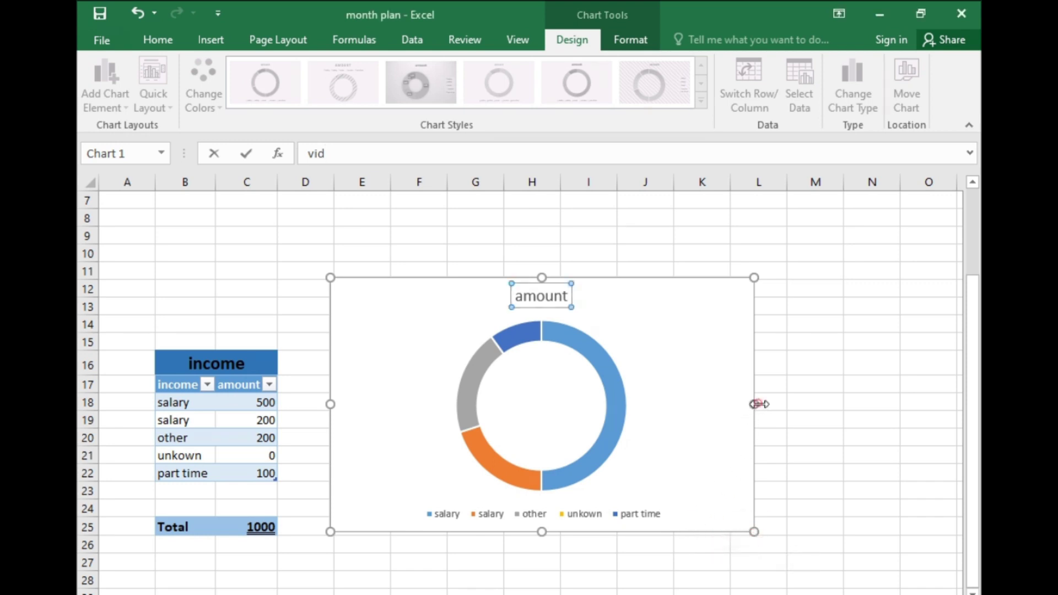
left_click_drag(759, 404, 685, 404)
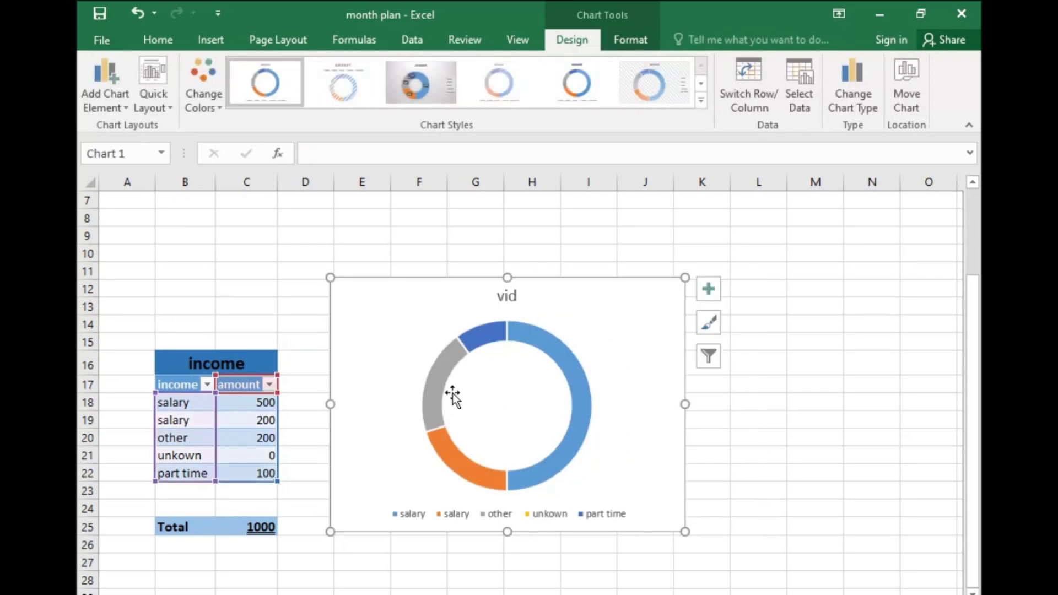
left_click_drag(330, 404, 381, 413)
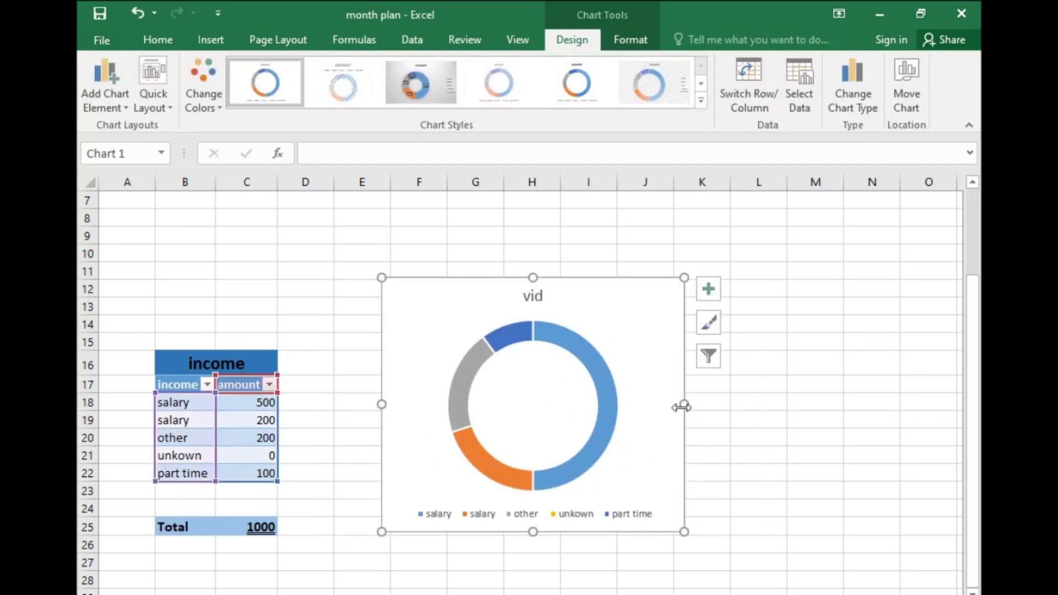
left_click_drag(682, 406, 637, 404)
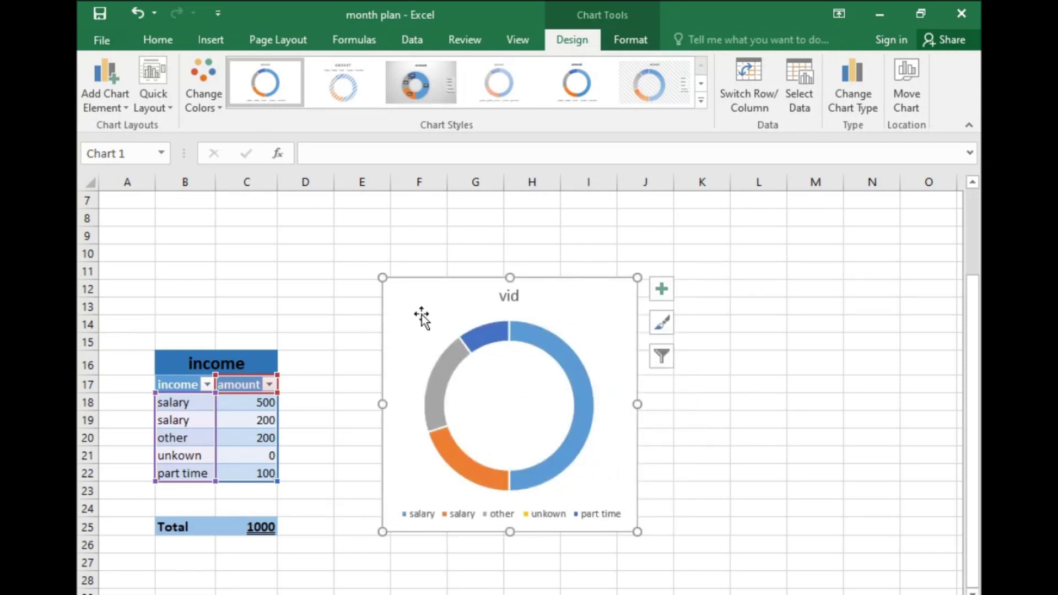
Step: Move the chart to rows 2–14 above the income table, shrinking it so the legend wraps
left_click_drag(419, 316, 150, 219)
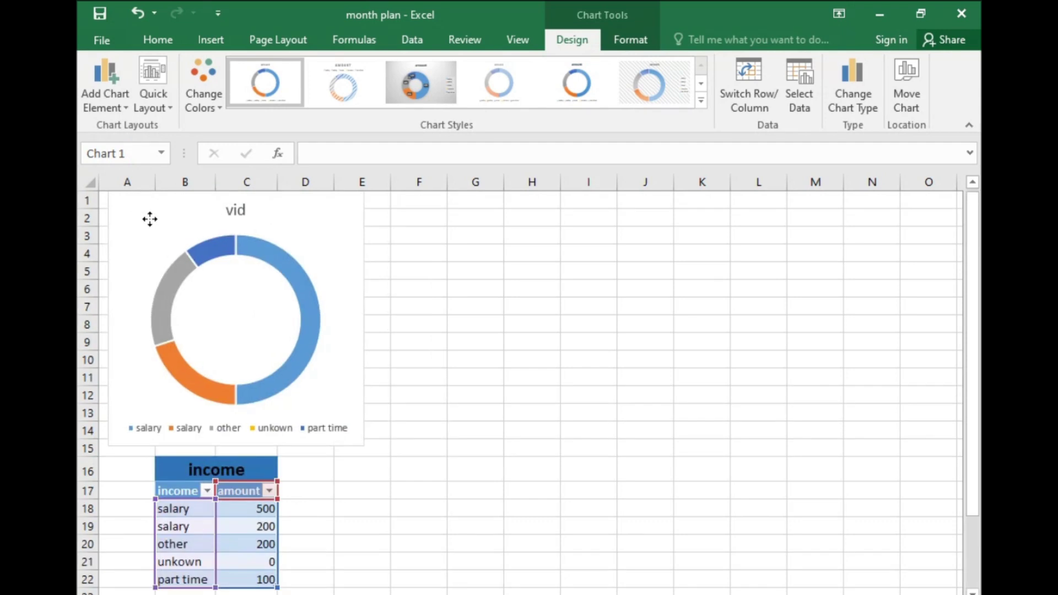
left_click_drag(150, 218, 177, 209)
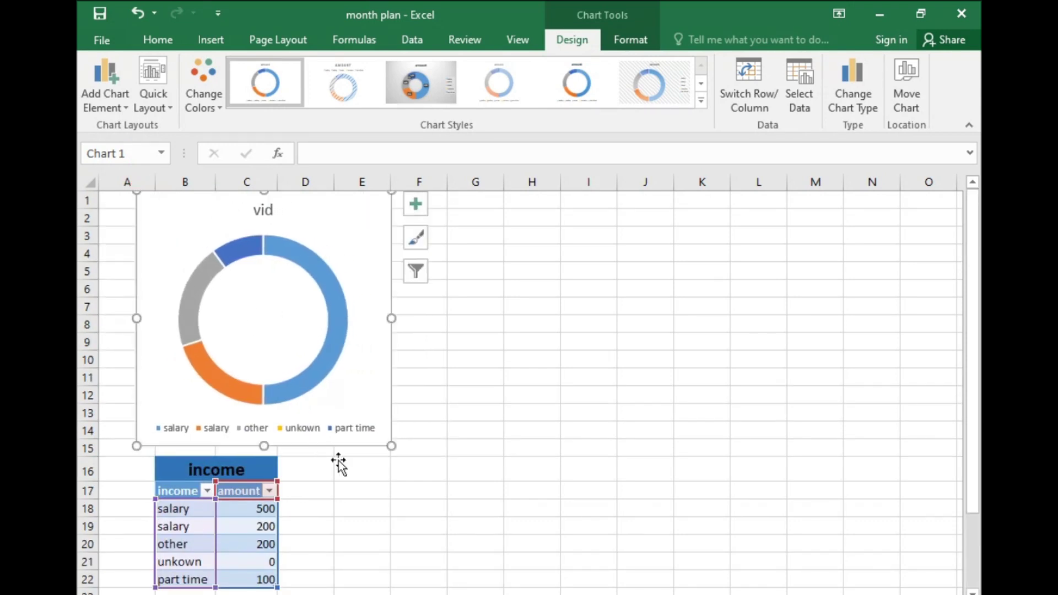
left_click_drag(391, 445, 313, 409)
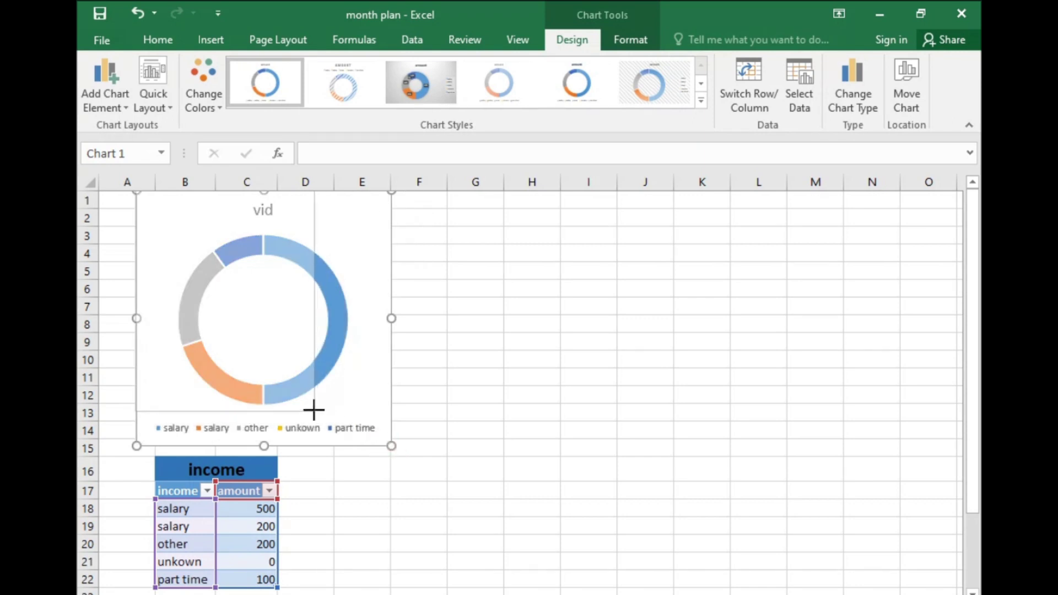
left_click_drag(234, 302, 230, 293)
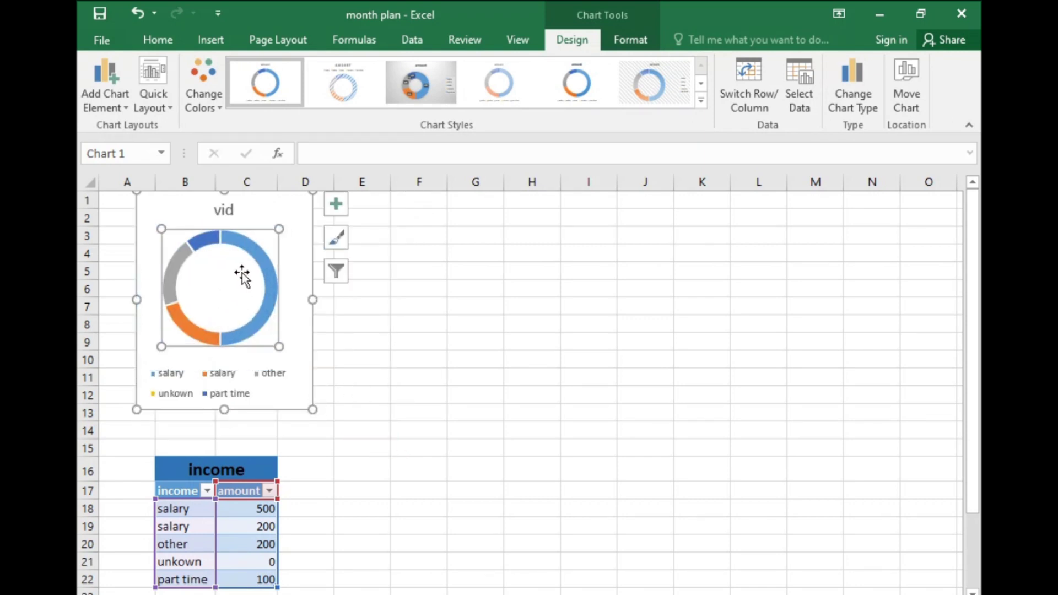
left_click(353, 359)
left_click_drag(293, 323, 293, 345)
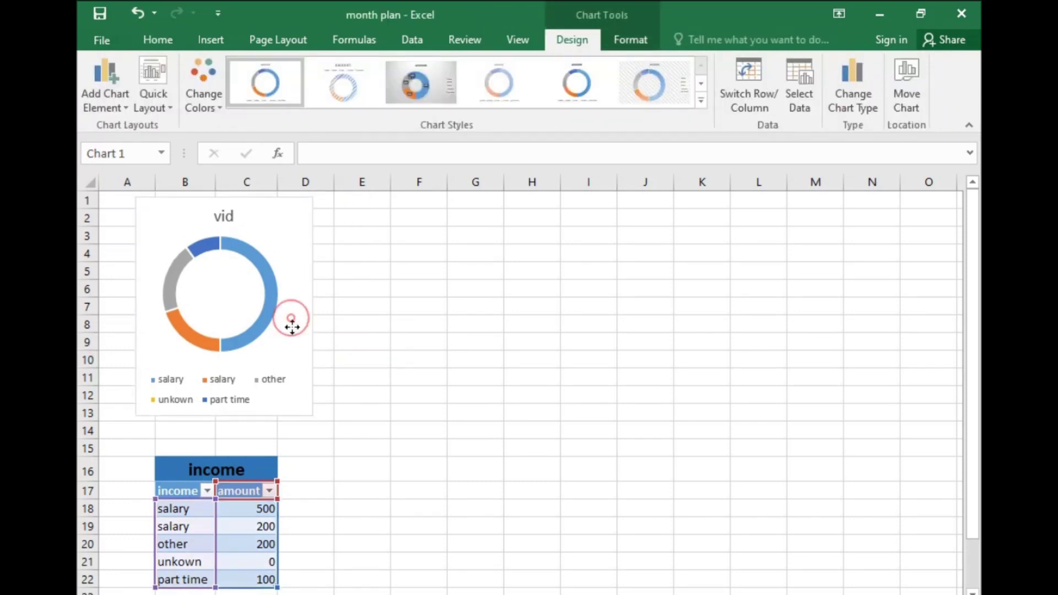
left_click_drag(293, 345, 291, 348)
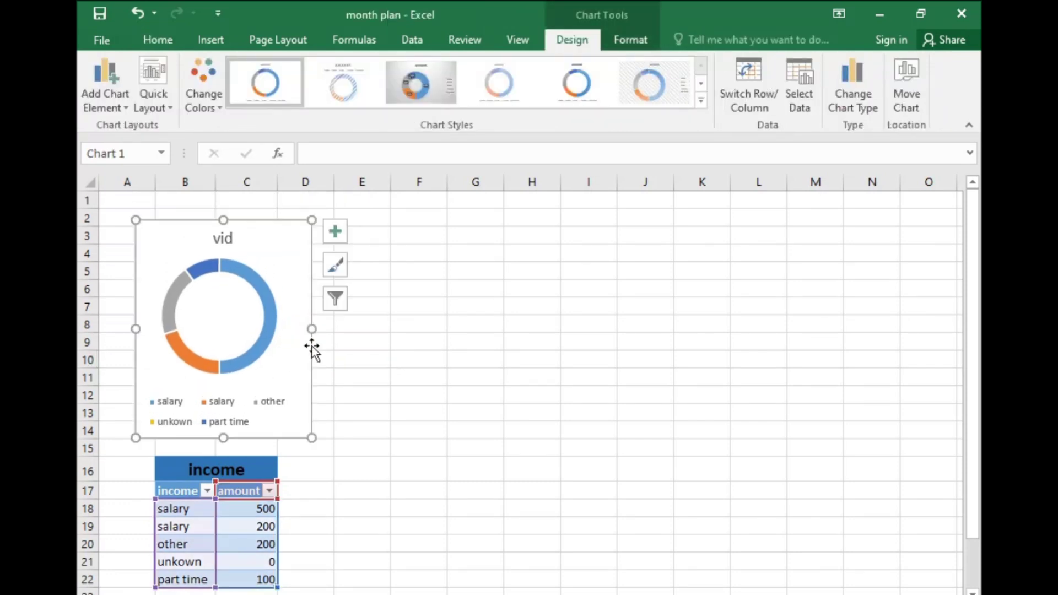
left_click(376, 346)
double_click(227, 240)
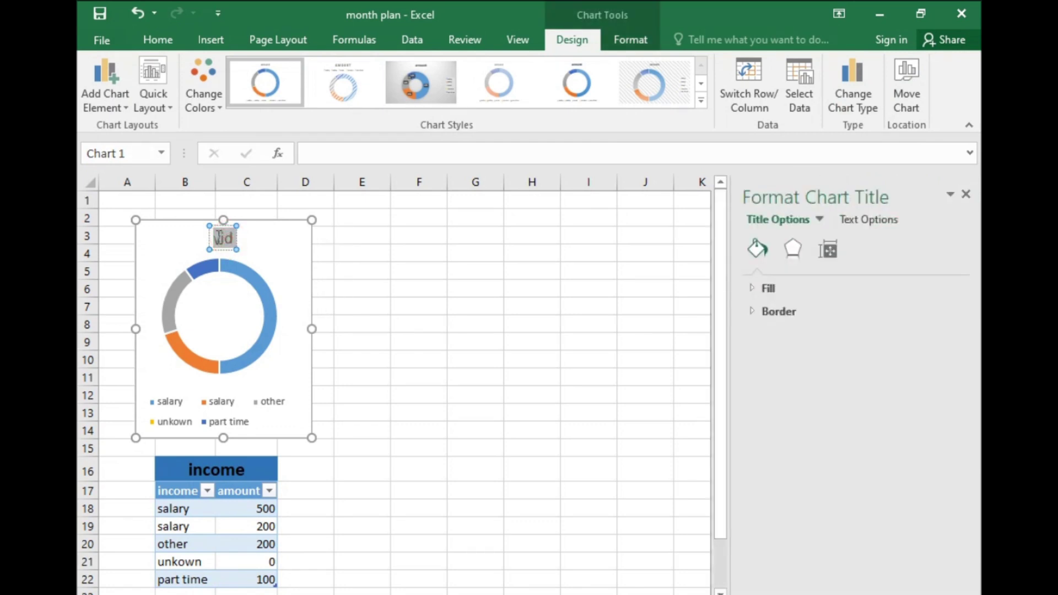
Step: Rename the doughnut chart's title from 'vid' to 'income'
double_click(223, 239)
type("in")
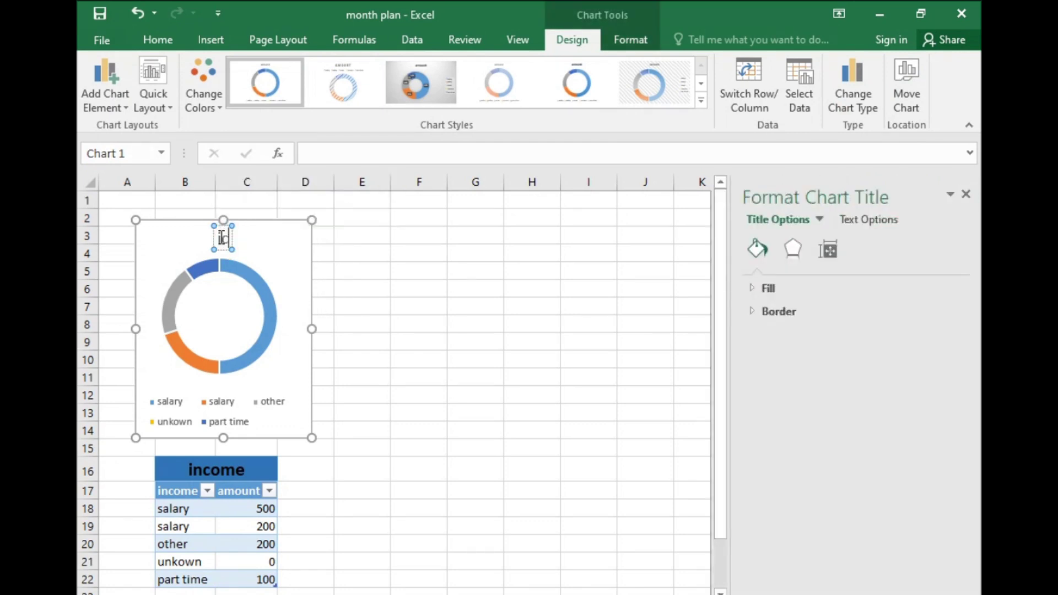
type("come")
left_click(378, 317)
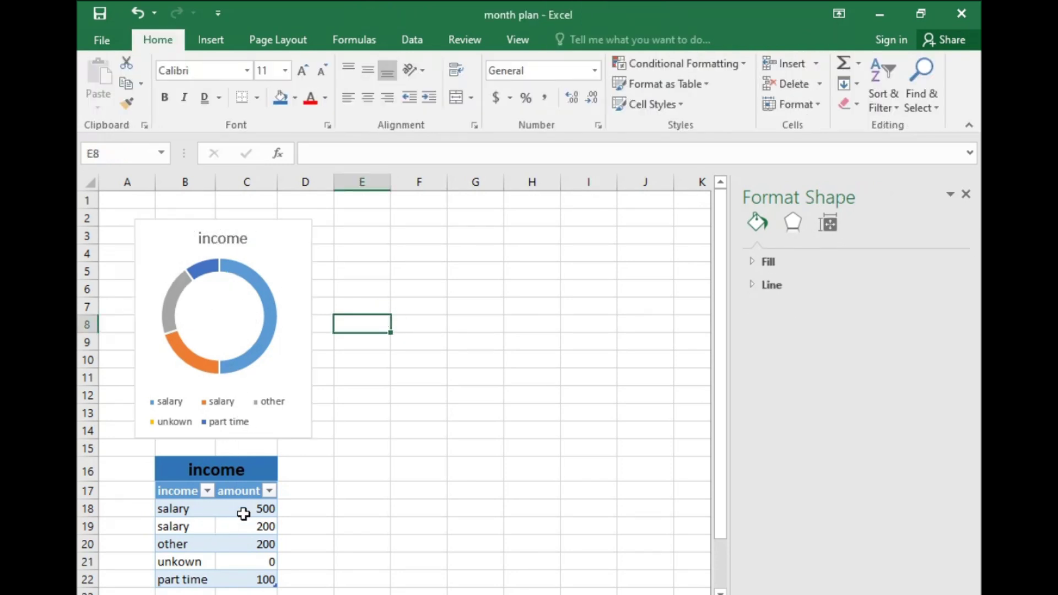
Step: Change the second salary amount from 200 to 300, making the income total 1100
scroll(243, 514, "down", 1)
scroll(243, 513, "up", 1)
left_click(266, 511)
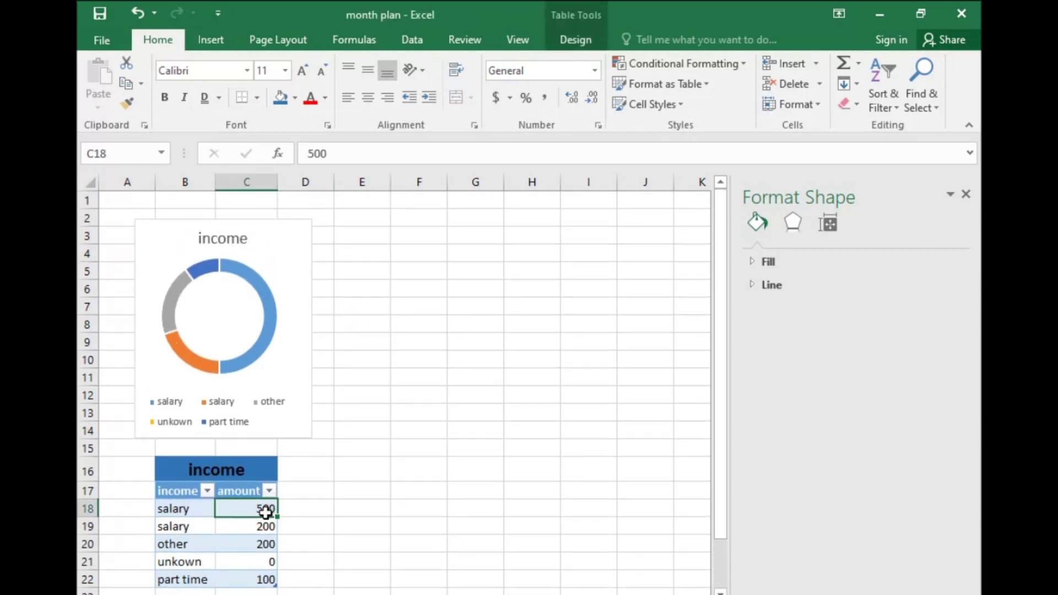
double_click(266, 511)
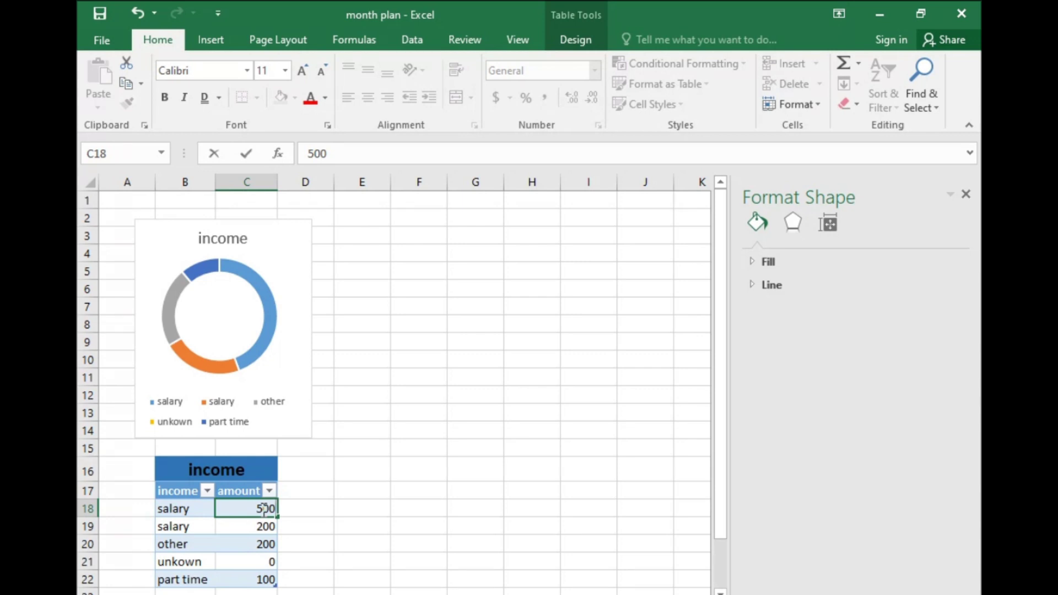
key("Return")
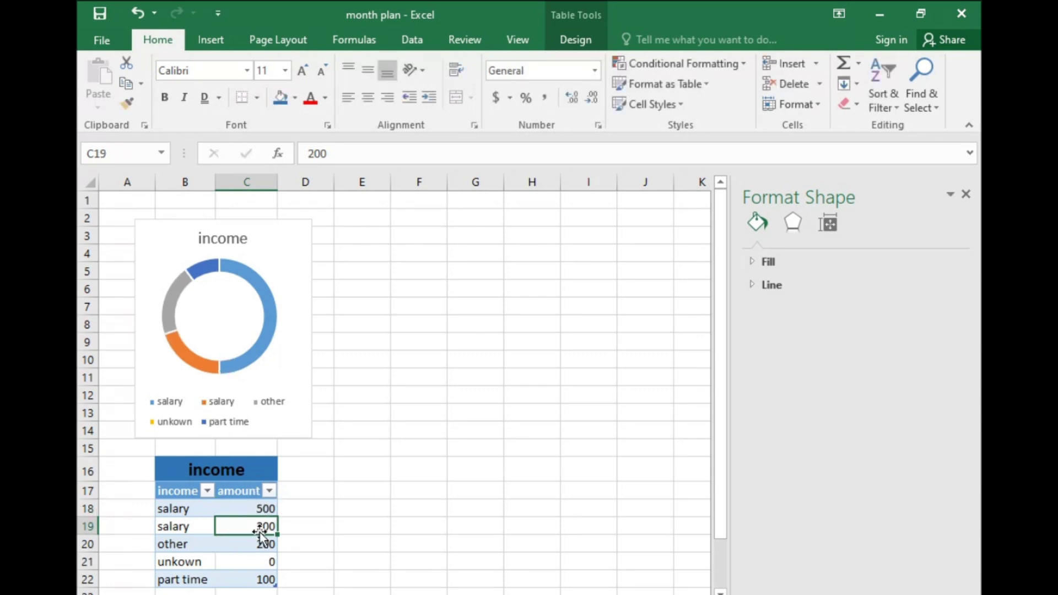
type("3")
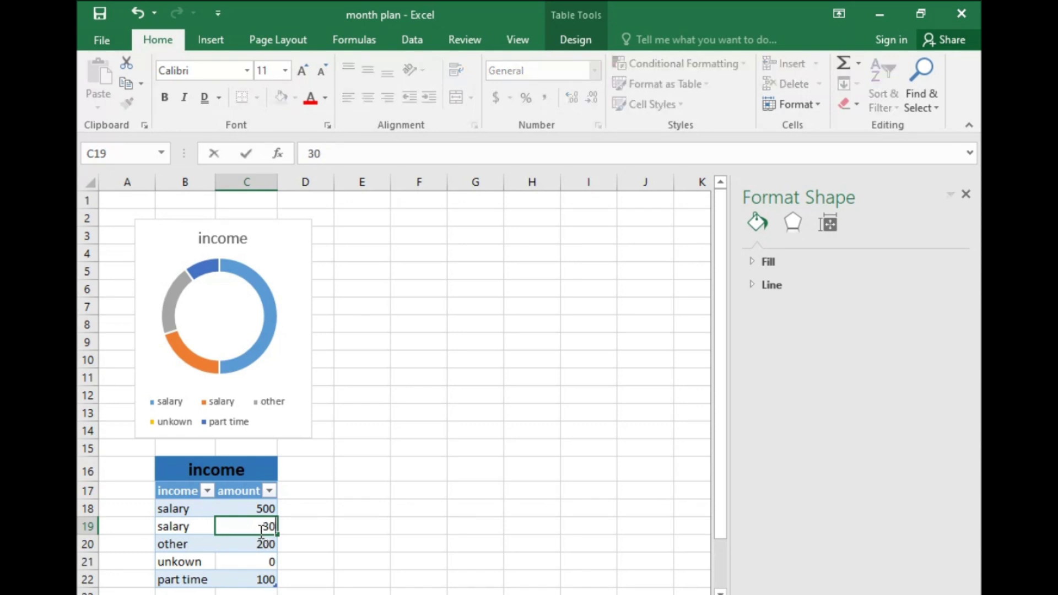
key("Return")
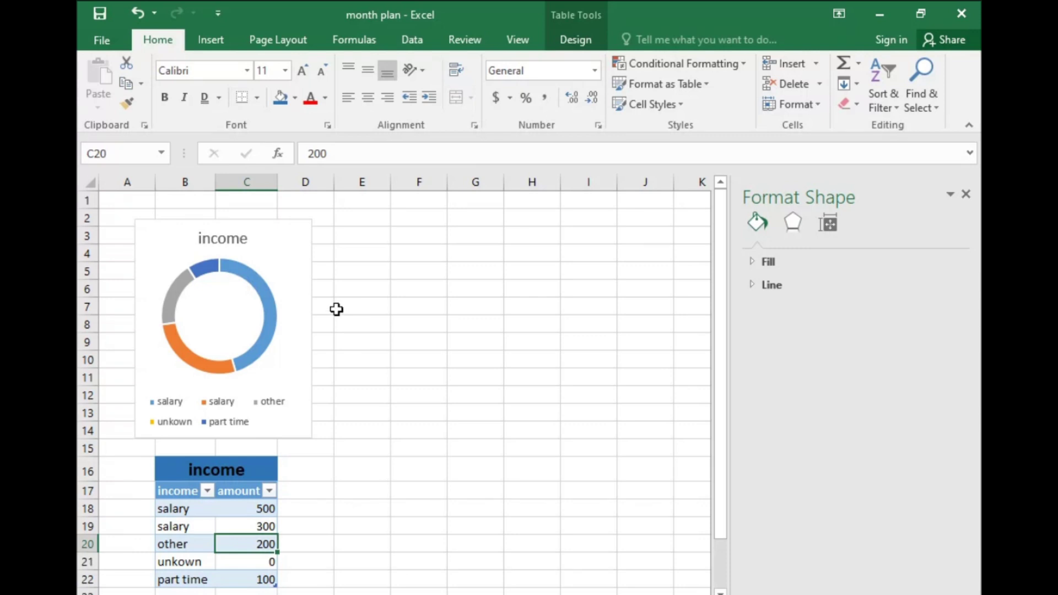
scroll(361, 481, "down", 1)
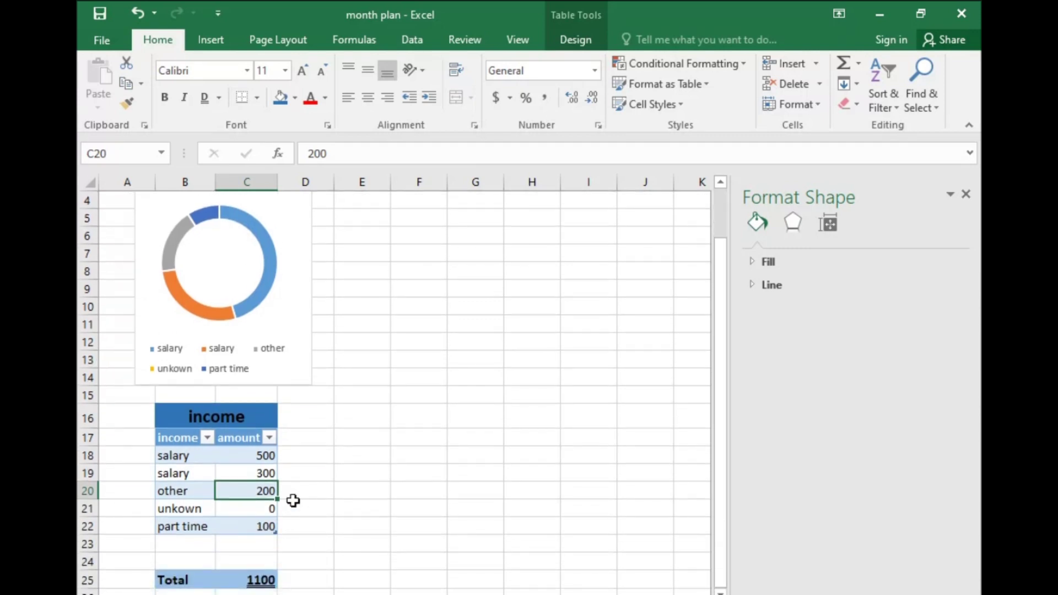
scroll(320, 512, "up", 1)
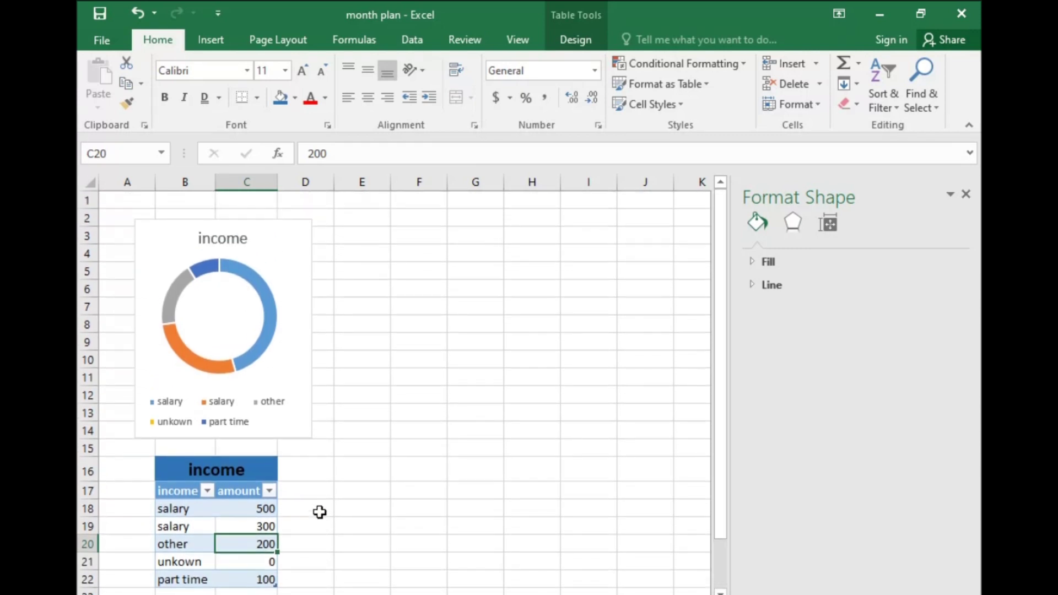
Step: Enter 'monthly budget plan' in D1 and make C1:F1 bold with a larger font
left_click(320, 203)
type("monthly budget plan")
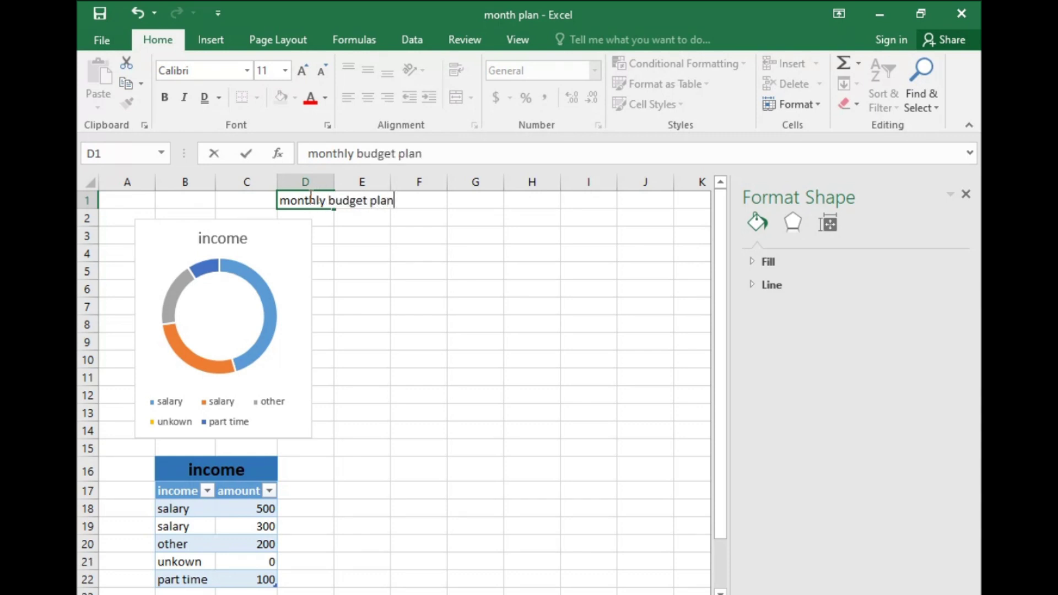
left_click(402, 240)
left_click_drag(264, 192, 414, 196)
left_click(165, 97)
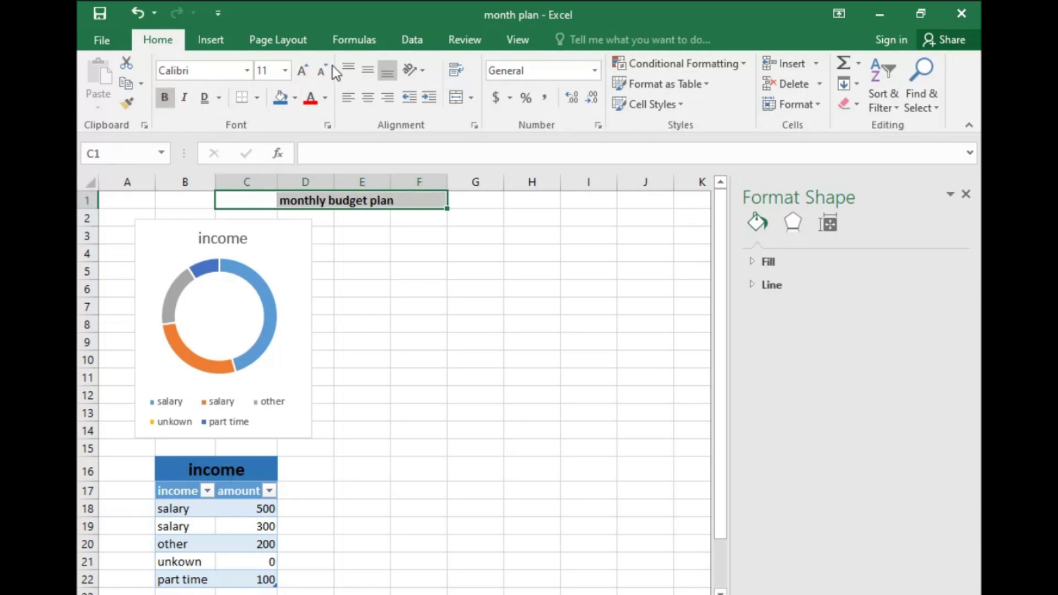
left_click(303, 71)
left_click(303, 71)
left_click(392, 466)
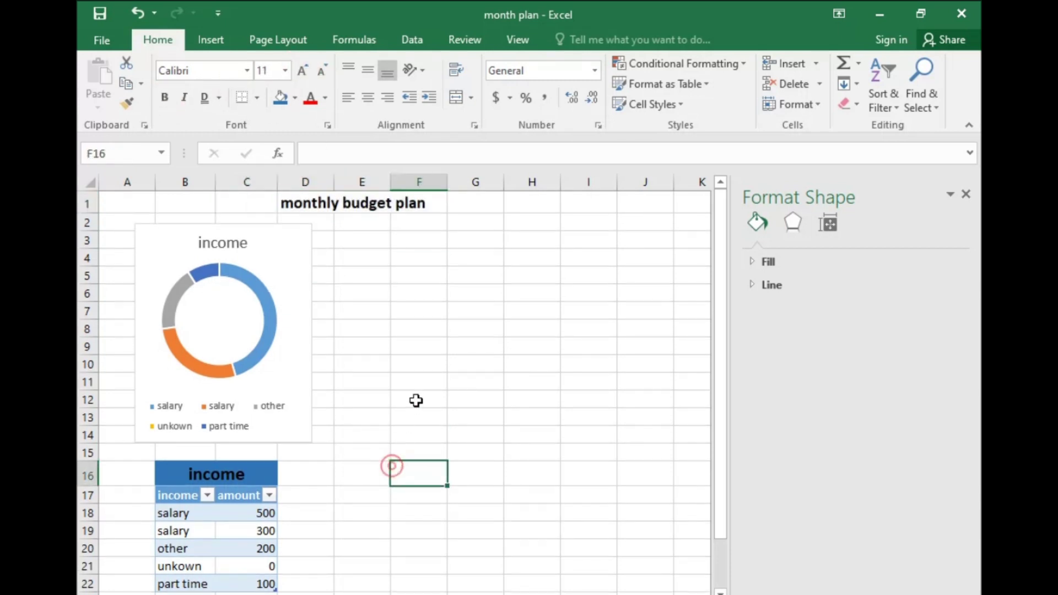
scroll(399, 416, "down", 1)
scroll(392, 413, "down", 4)
scroll(392, 413, "up", 3)
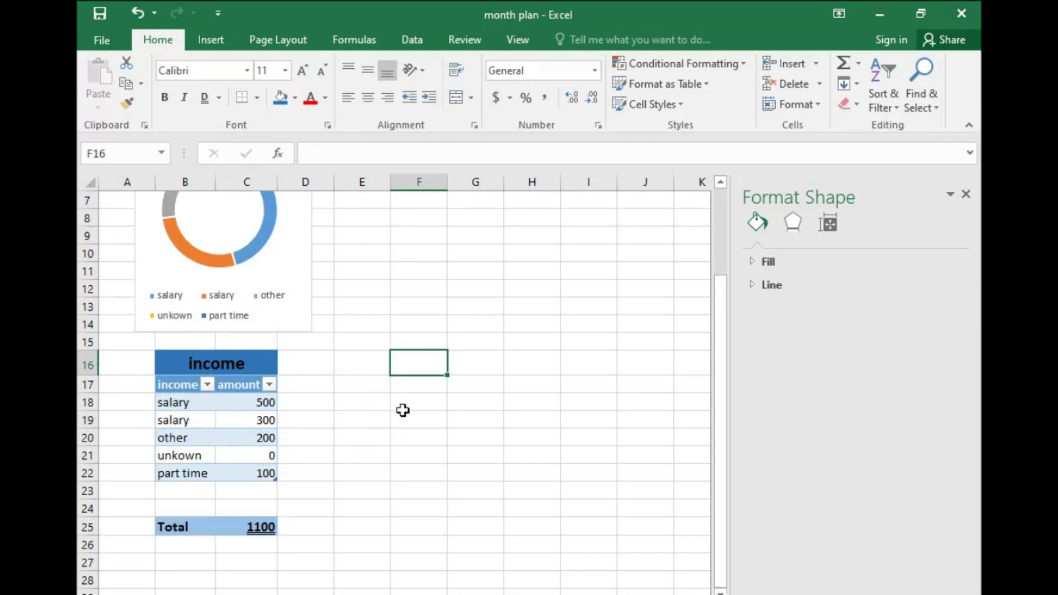
scroll(399, 412, "up", 1)
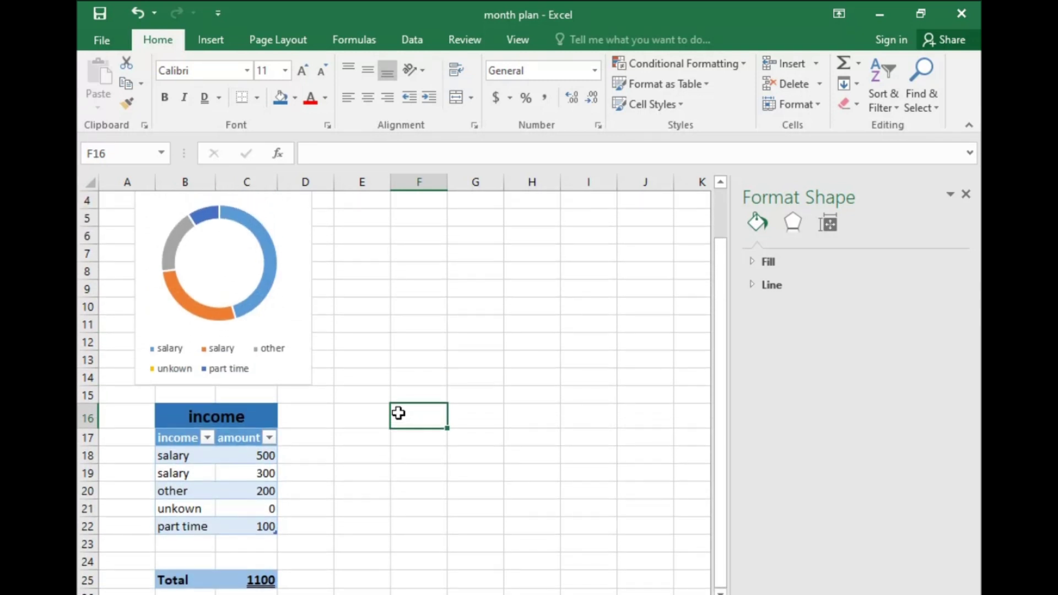
scroll(399, 412, "down", 1)
left_click(162, 358)
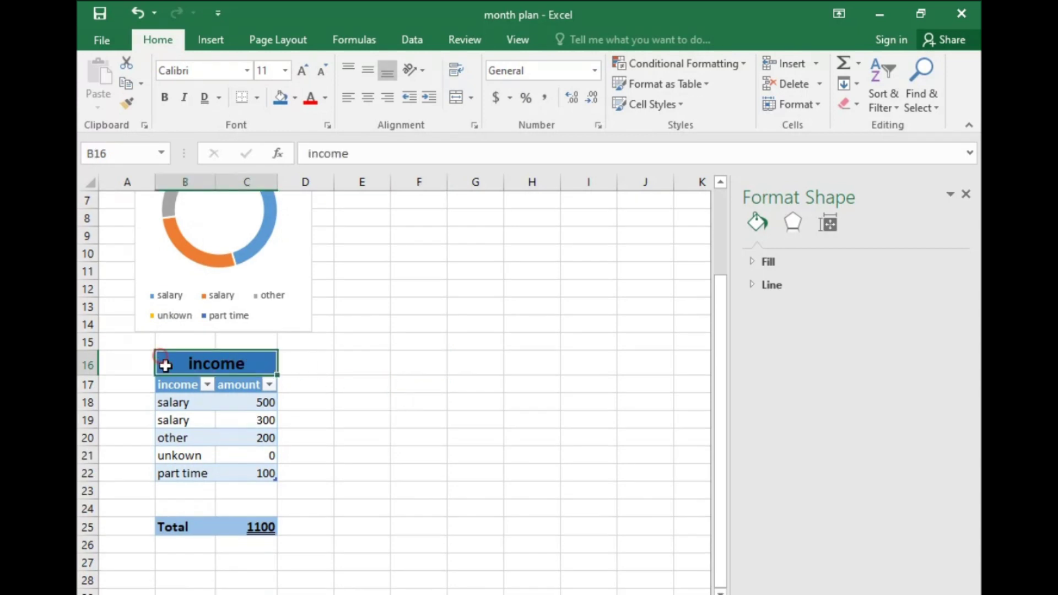
Step: Copy the income table B16:C25 and paste it starting at F16
left_click_drag(162, 359, 184, 524)
right_click(185, 527)
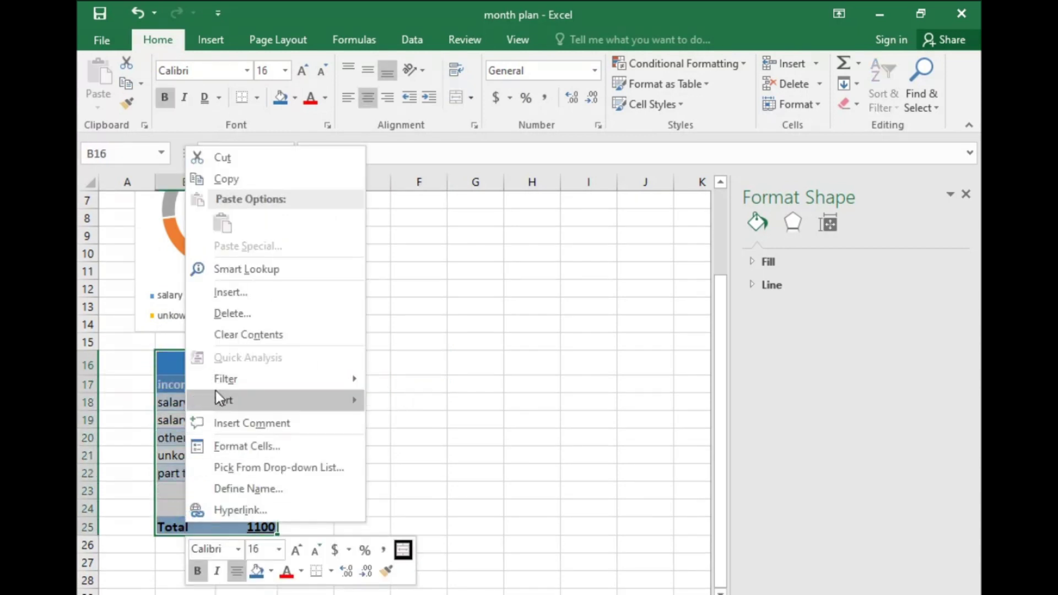
left_click(244, 179)
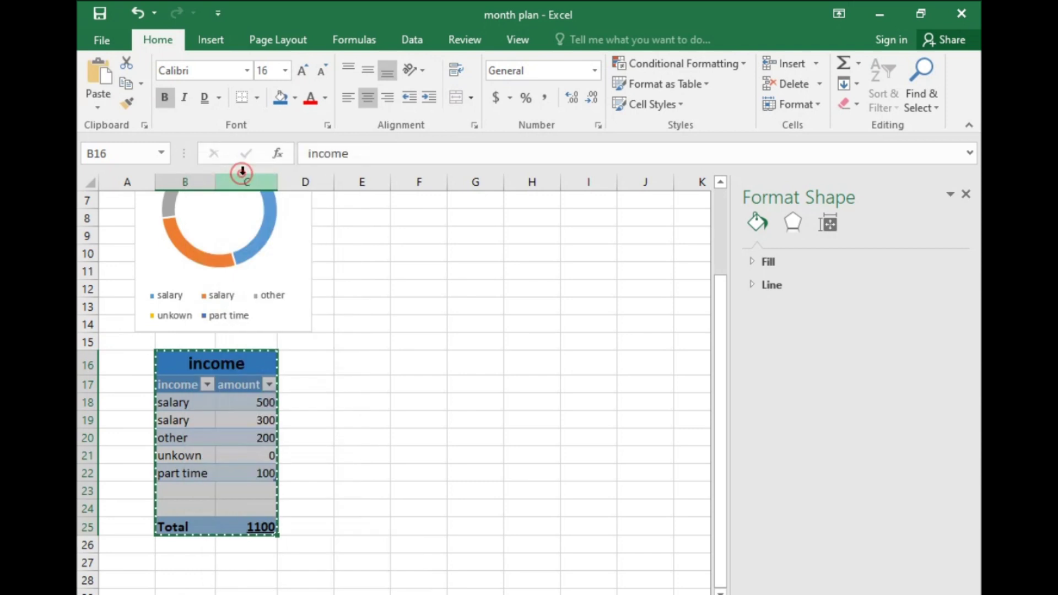
left_click(422, 361)
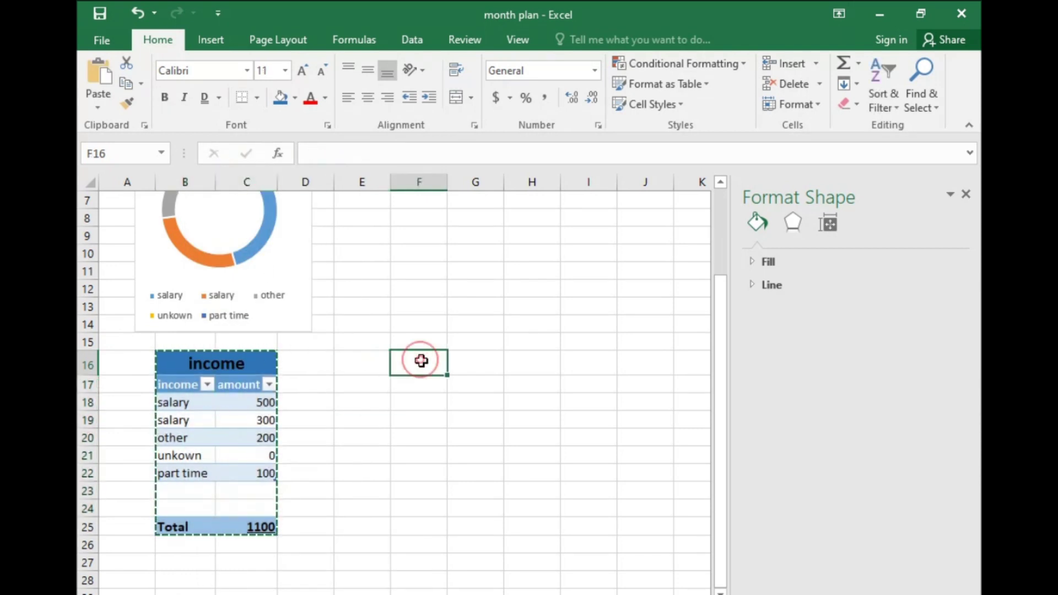
right_click(422, 364)
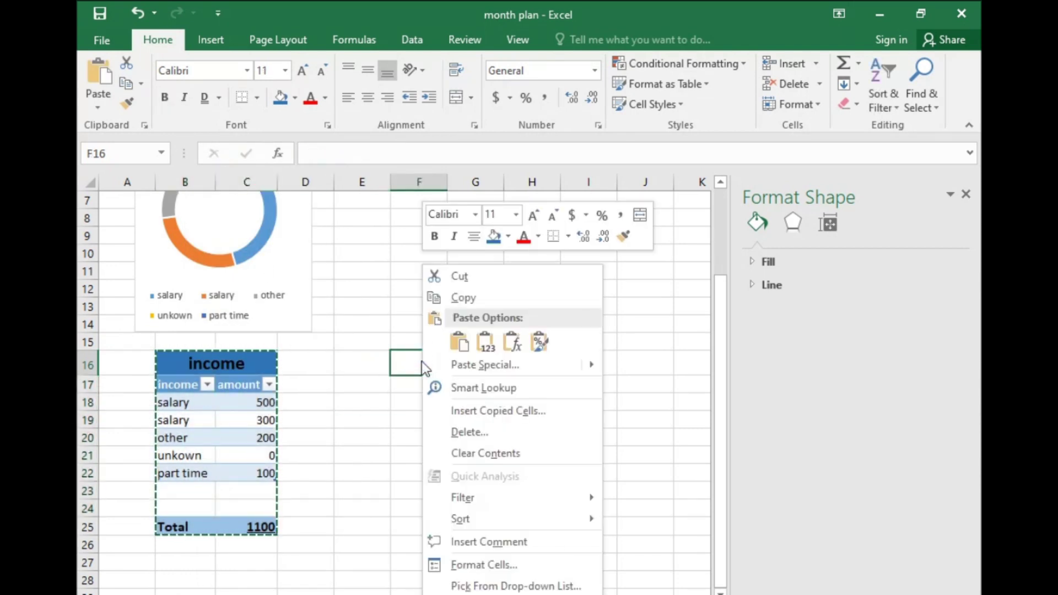
left_click(462, 345)
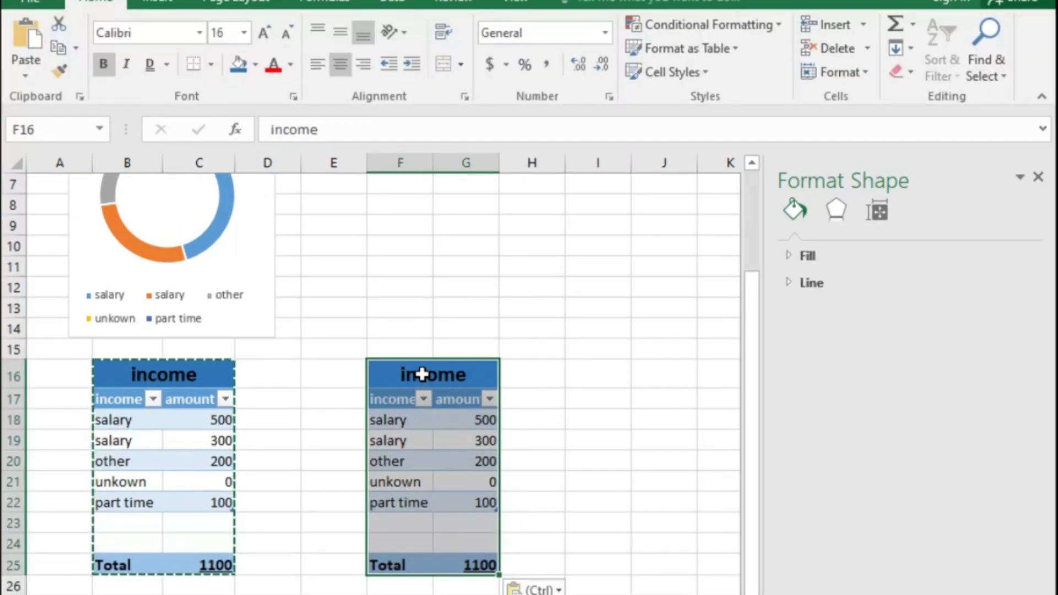
left_click(438, 363)
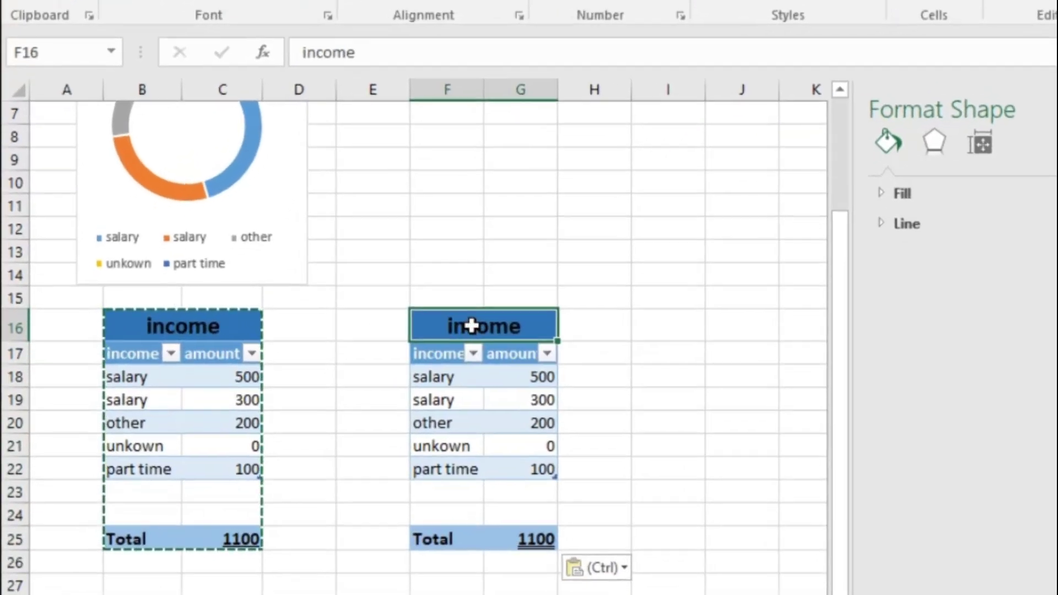
Step: Set the copied table's title in F16 and its F17 header to 'expense'
type("expn")
key("BackSpace")
type("ense")
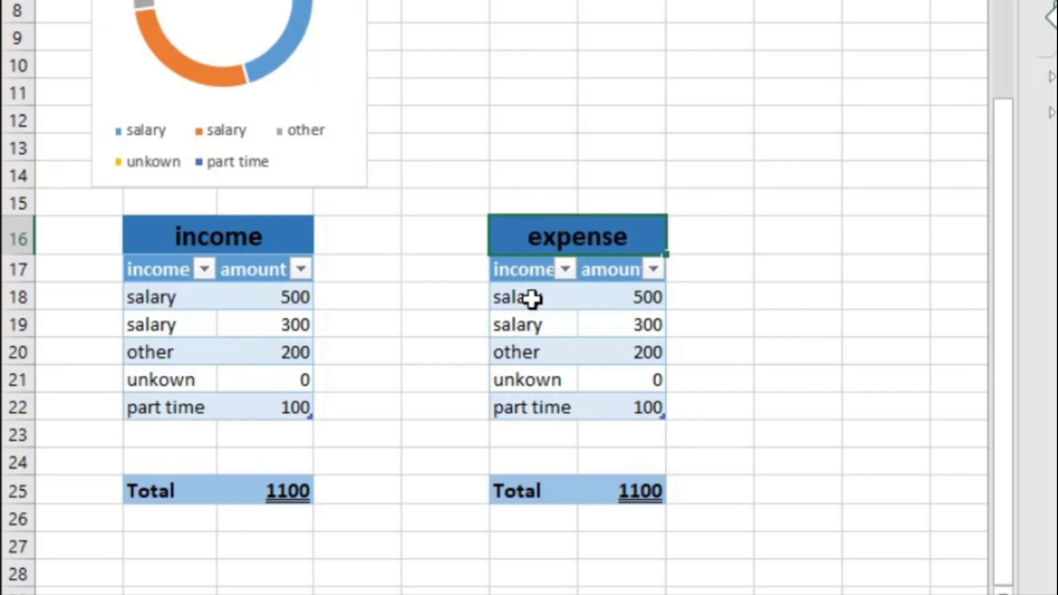
left_click(528, 272)
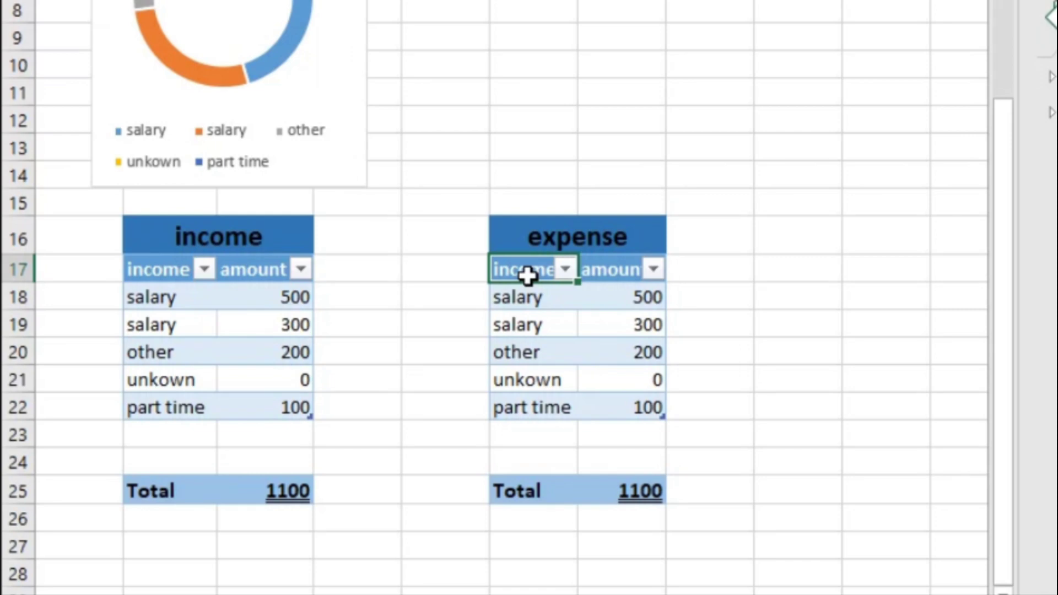
type("exp")
key("BackSpace")
type("xpense")
key("Return")
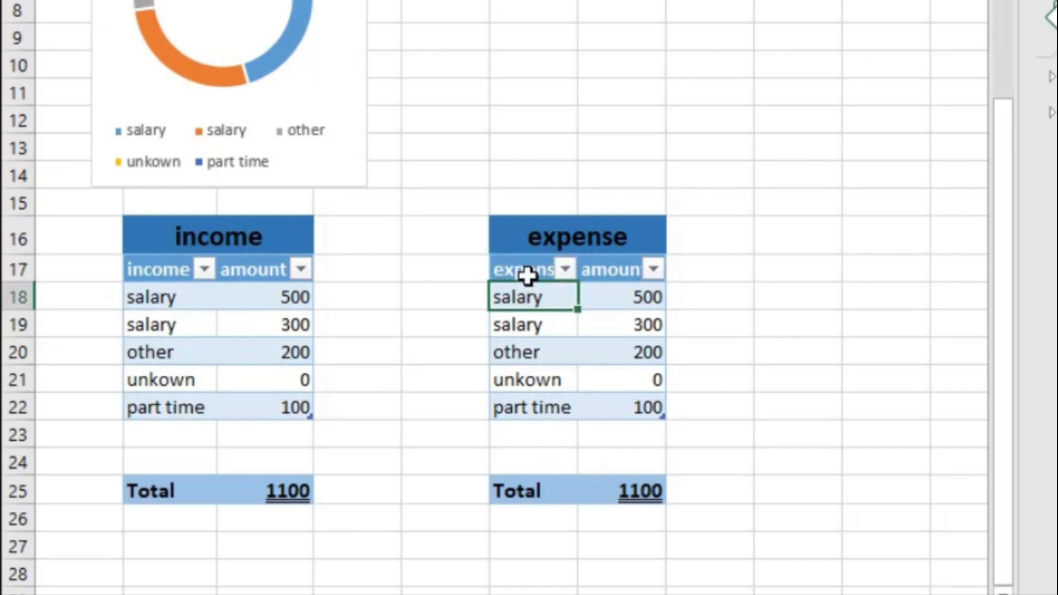
Step: Replace the first categories with rent, mother, electrict and internet
type("rent")
key("Return")
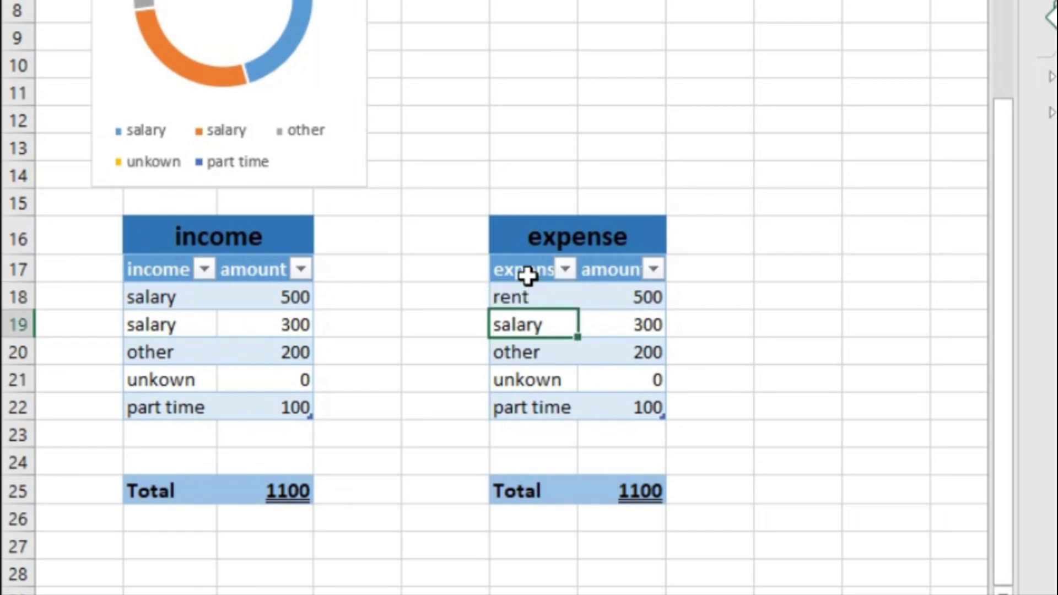
type("mothe")
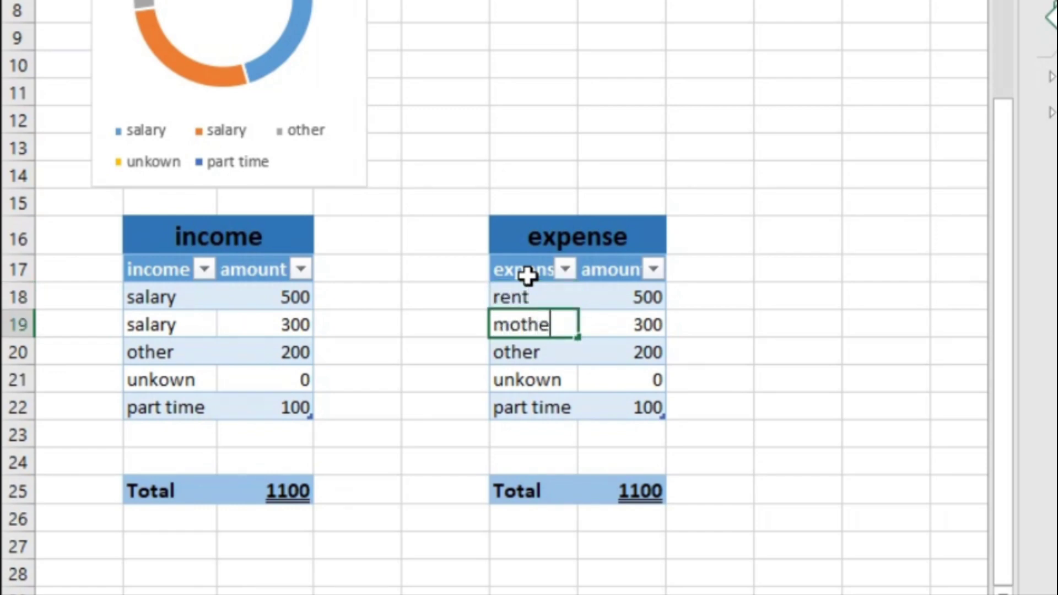
type("r")
key("Return")
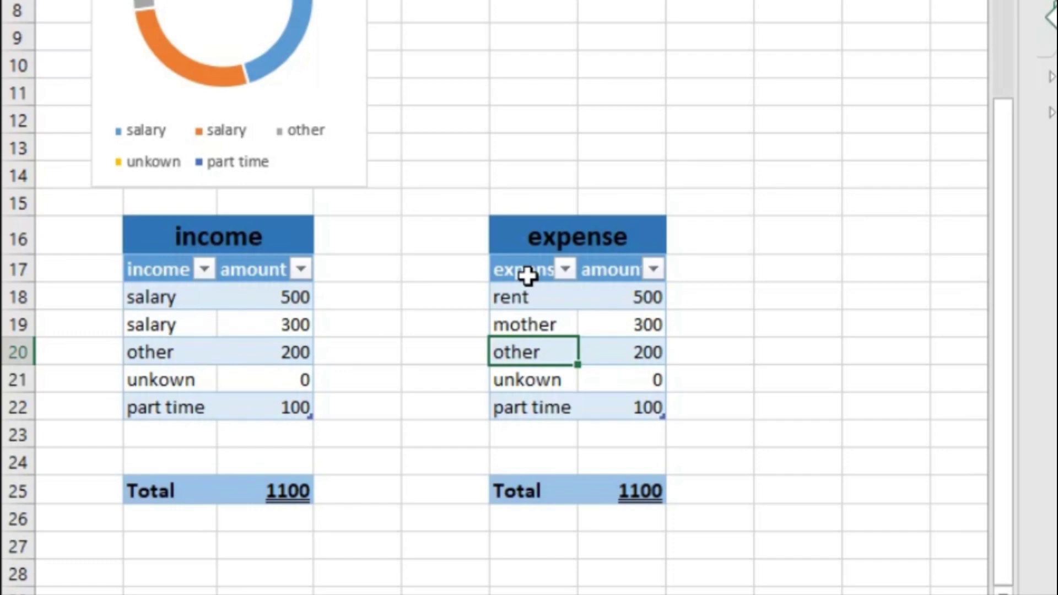
type("electrict")
key("Return")
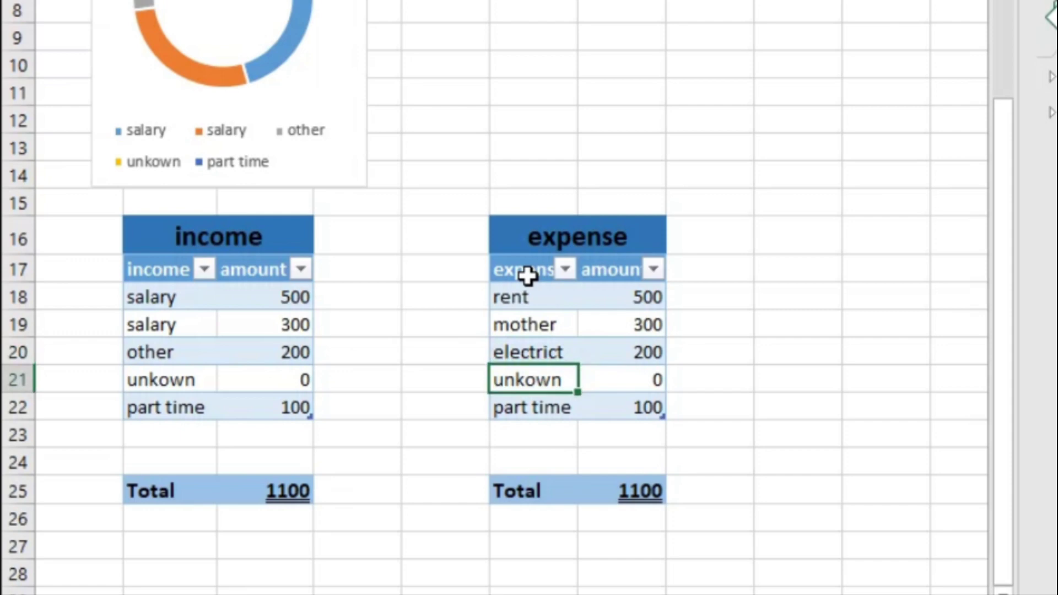
type("e")
key("BackSpace")
key("BackSpace")
type("internet")
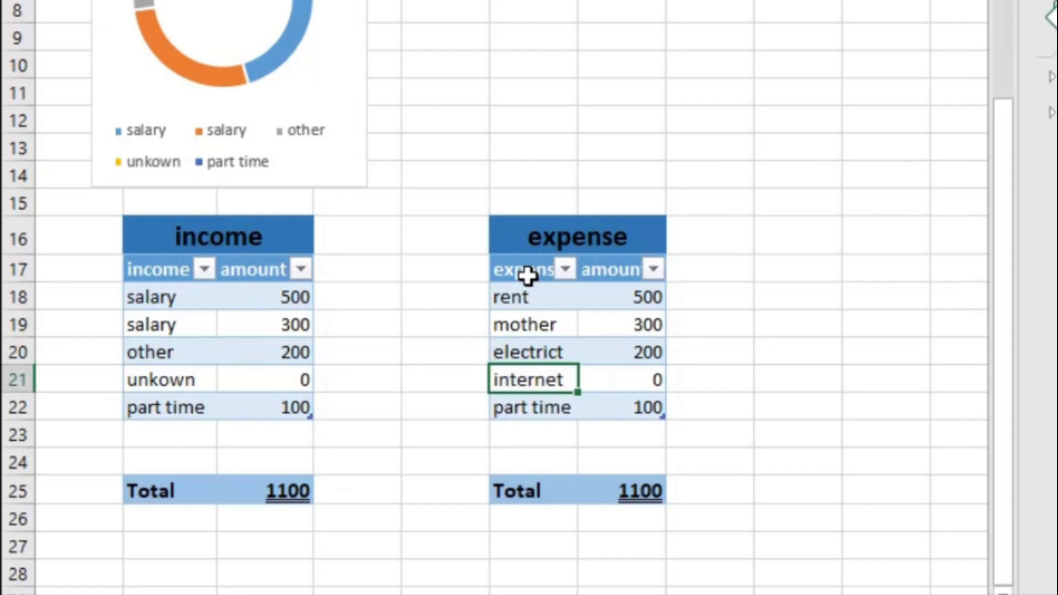
key("Return")
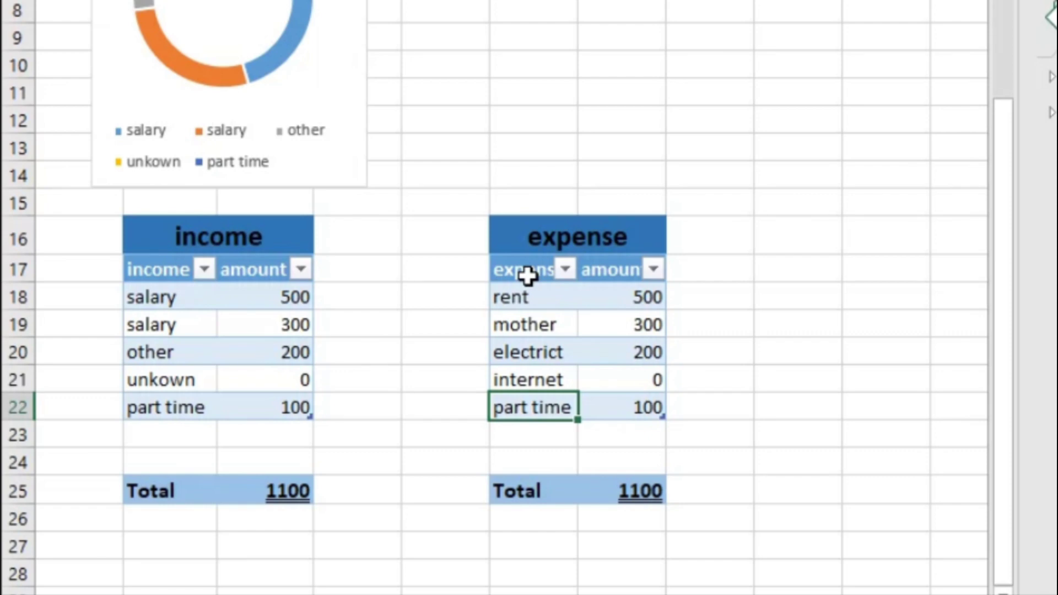
Step: Add the remaining categories gym, clothes and other below internet
type("other")
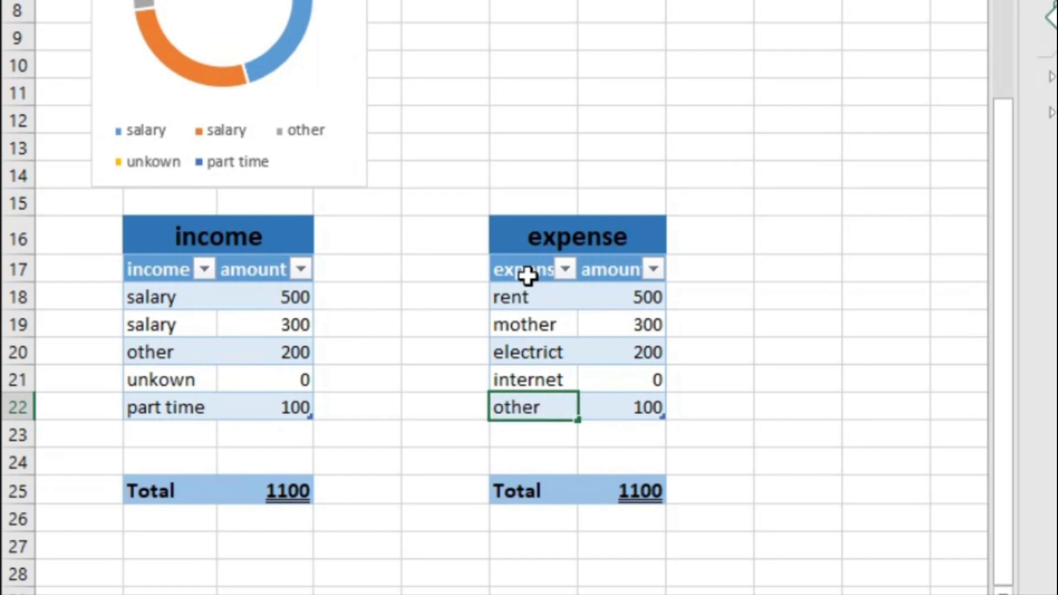
key("BackSpace")
key("BackSpace")
key("BackSpace")
key("BackSpace")
key("BackSpace")
type("gym")
key("Return")
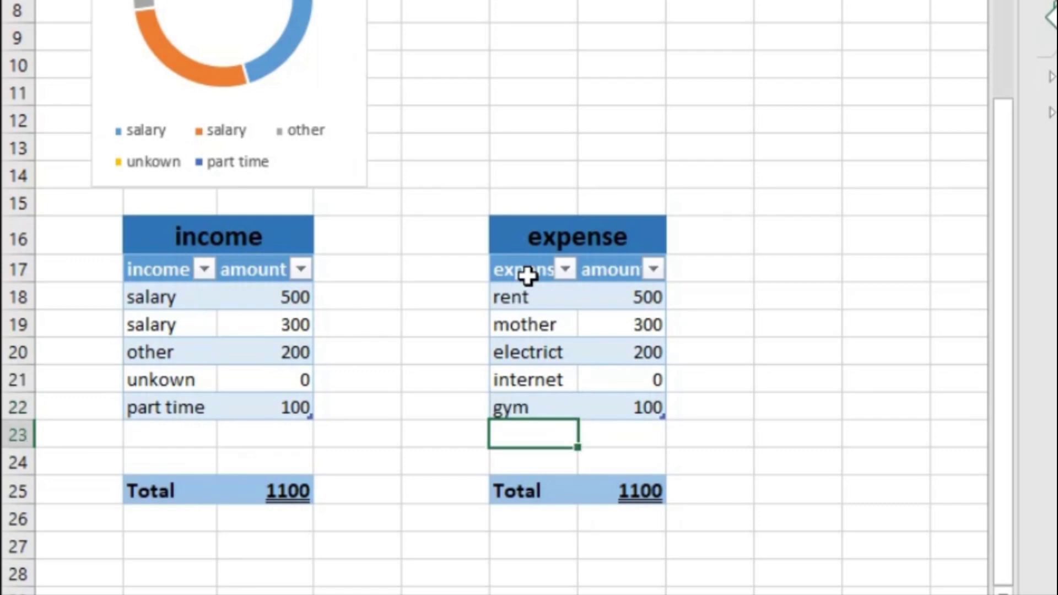
type("clothes")
key("Return")
type("other")
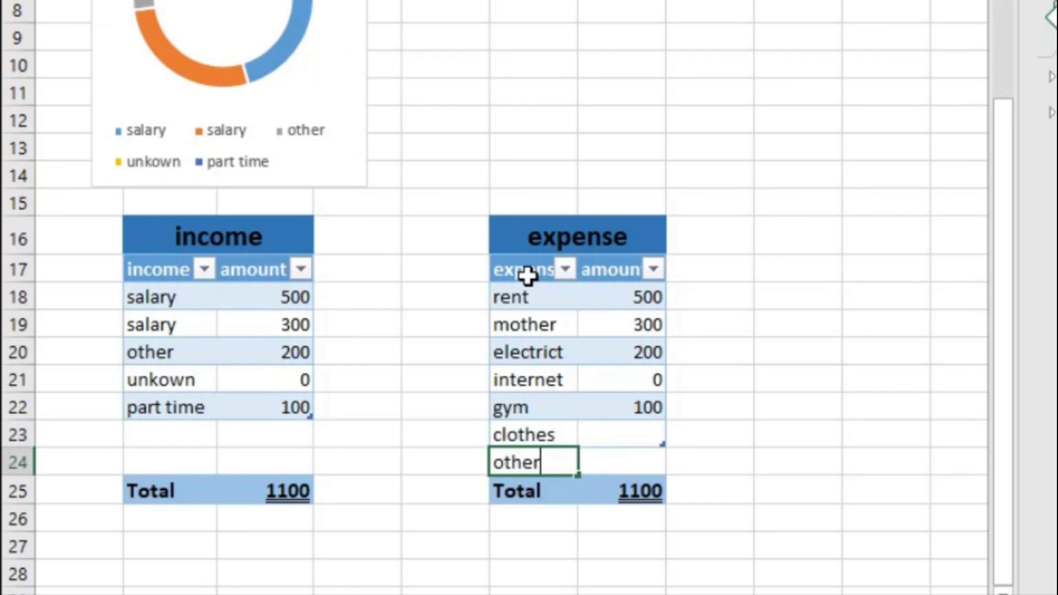
left_click(638, 293)
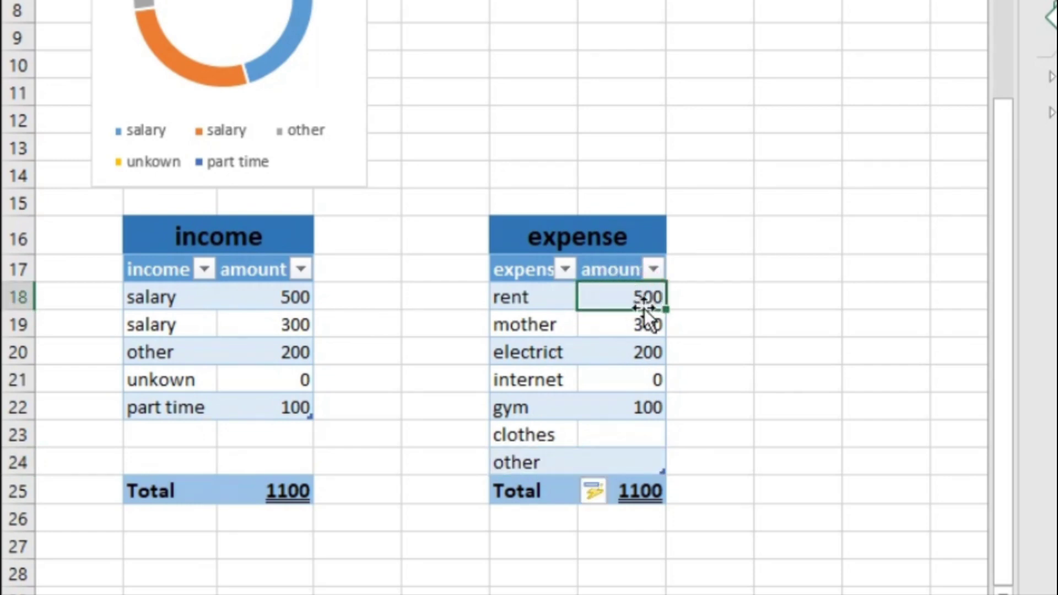
Step: Enter expense amounts 150, 100, 20, 20, 15 and 10 for rent through clothes, totalling 315
type("150")
key("Return")
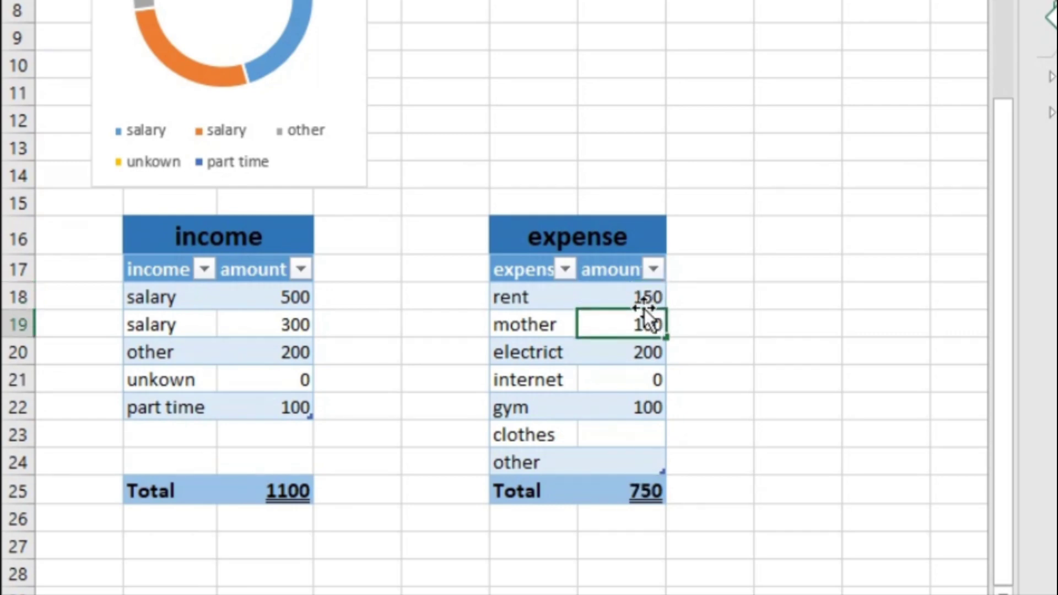
key("Return")
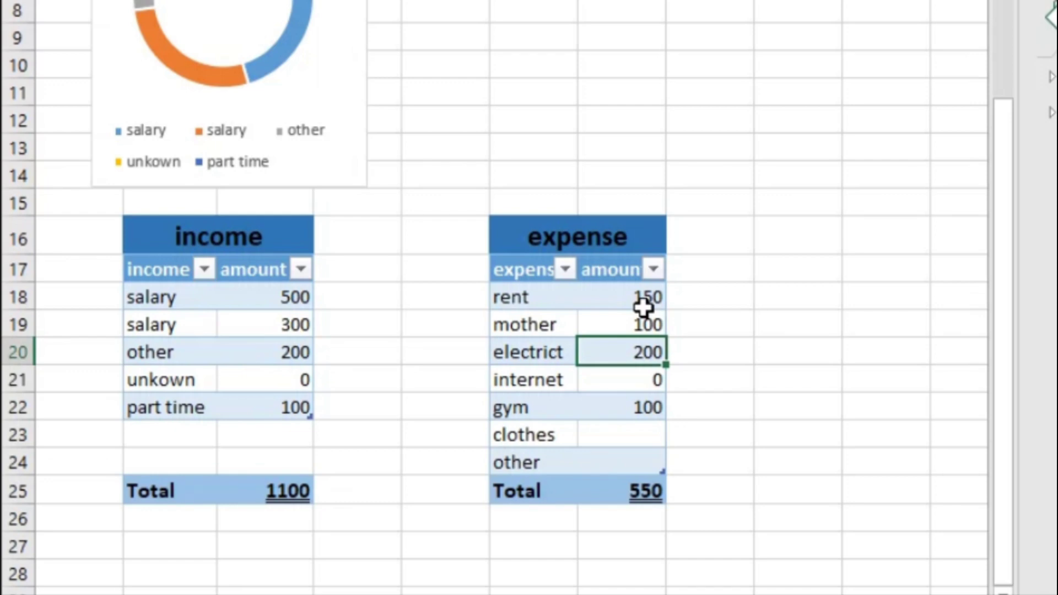
type("20")
key("Return")
type("20")
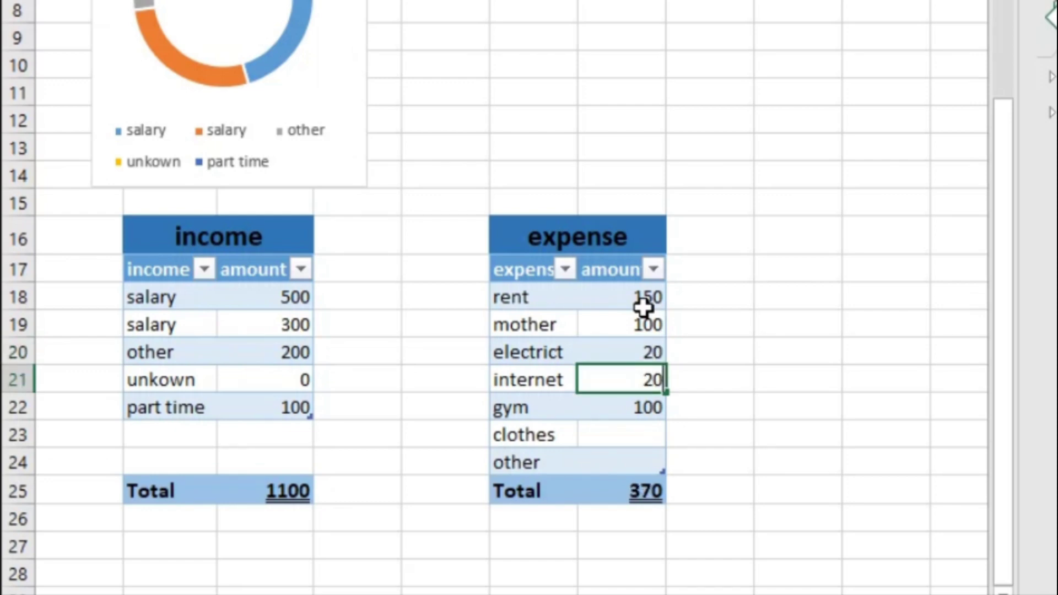
key("Return")
type("15")
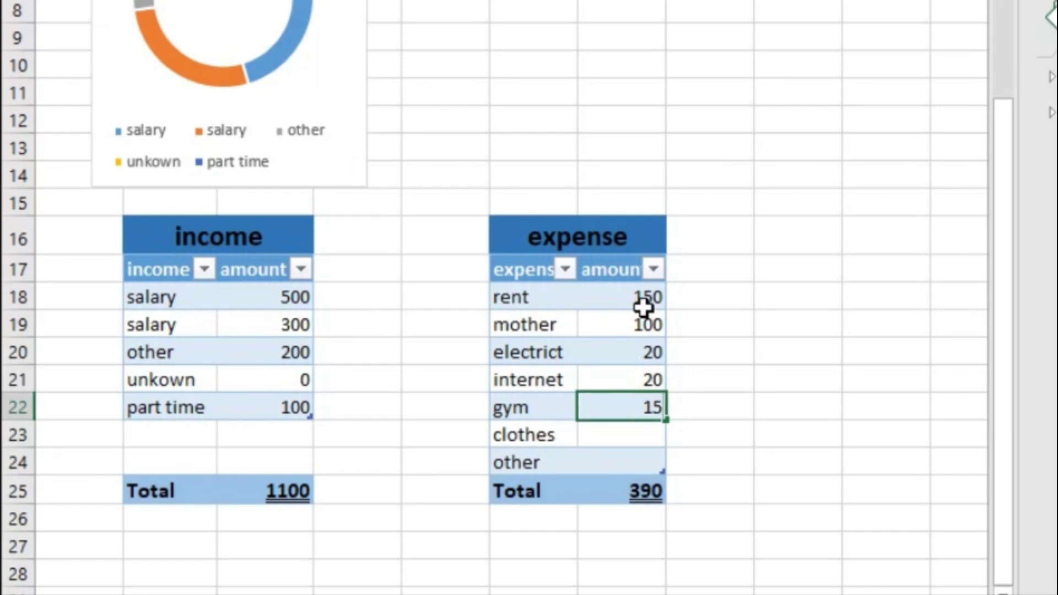
key("Return")
type("10")
key("Return")
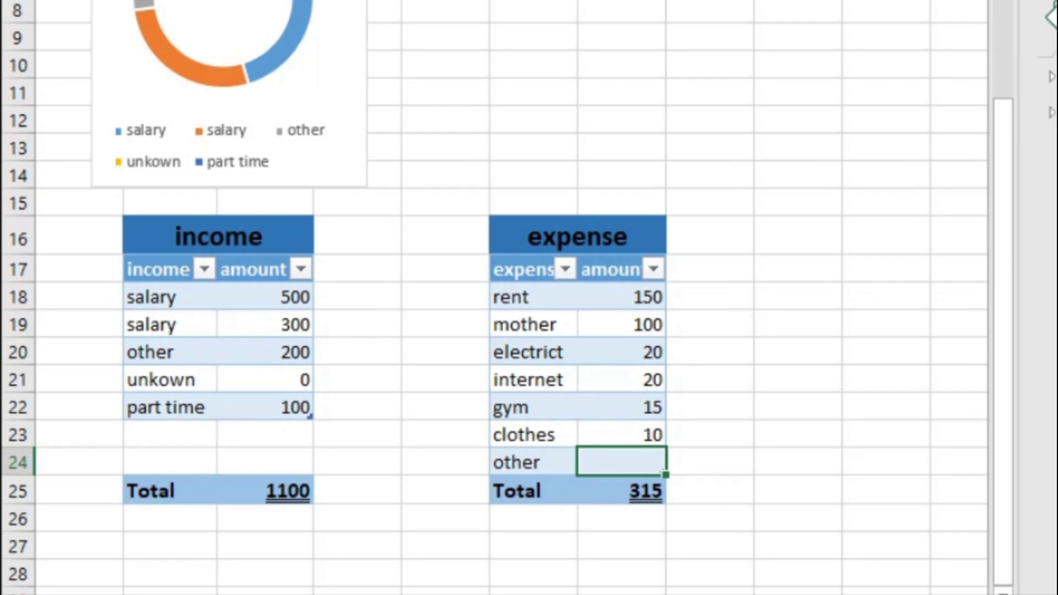
Step: Insert a doughnut chart from the expense names and amounts, then shrink it
scroll(782, 333, "up", 2)
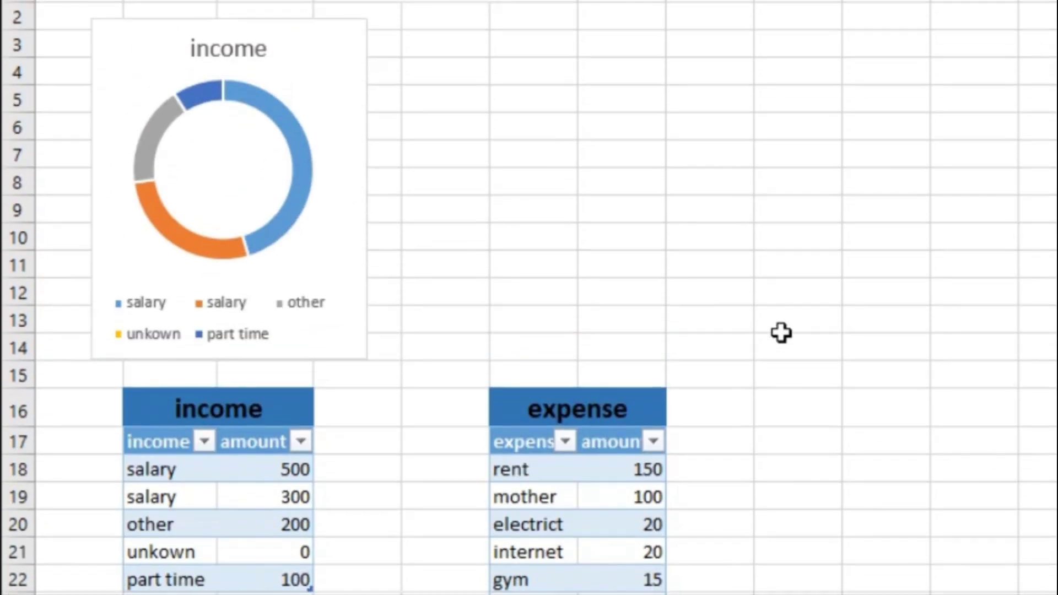
scroll(782, 332, "down", 1)
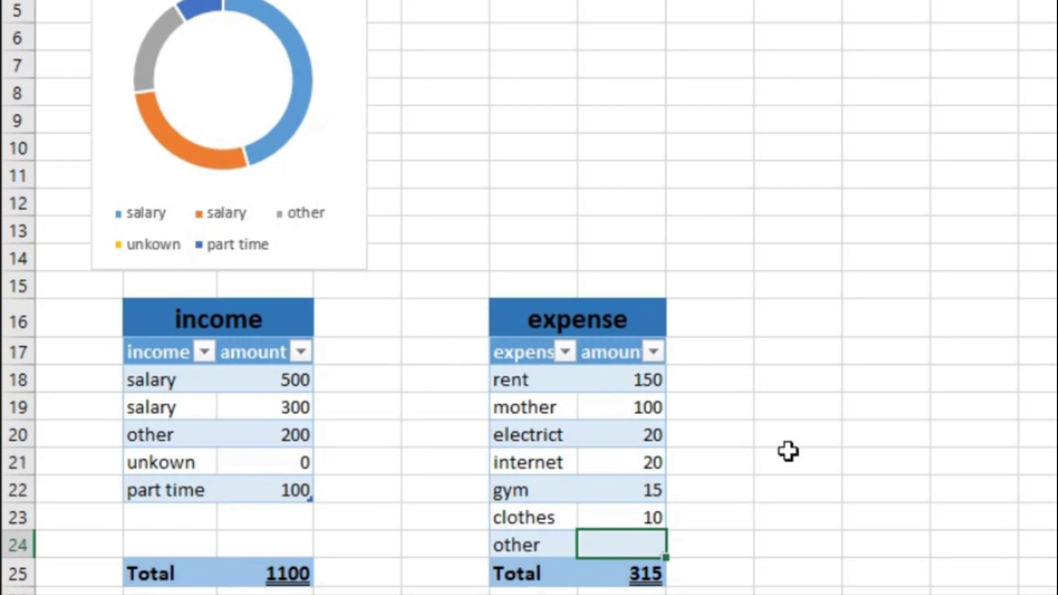
left_click(722, 469)
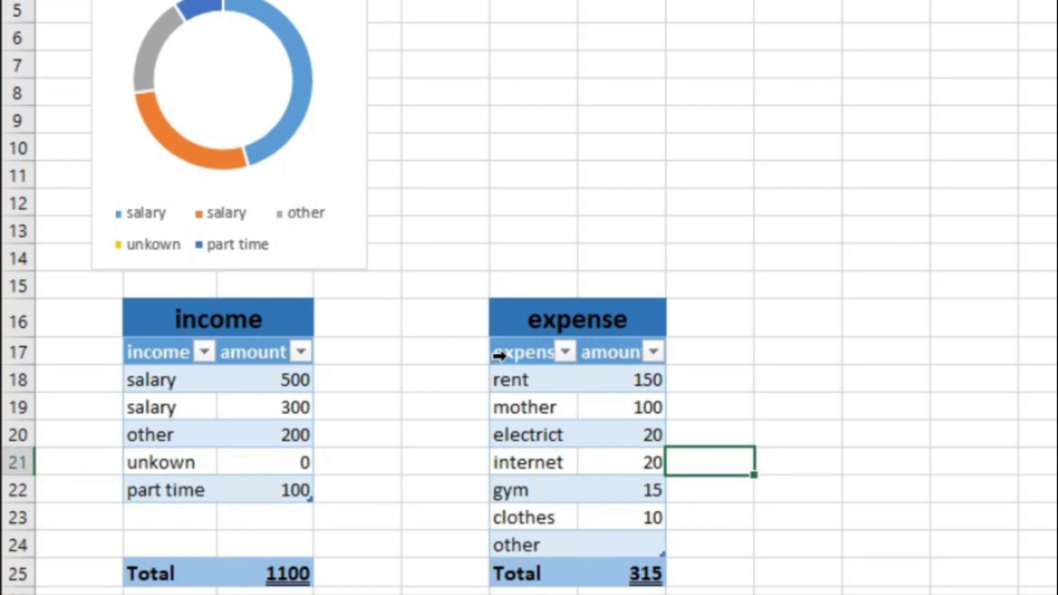
left_click_drag(512, 377, 621, 542)
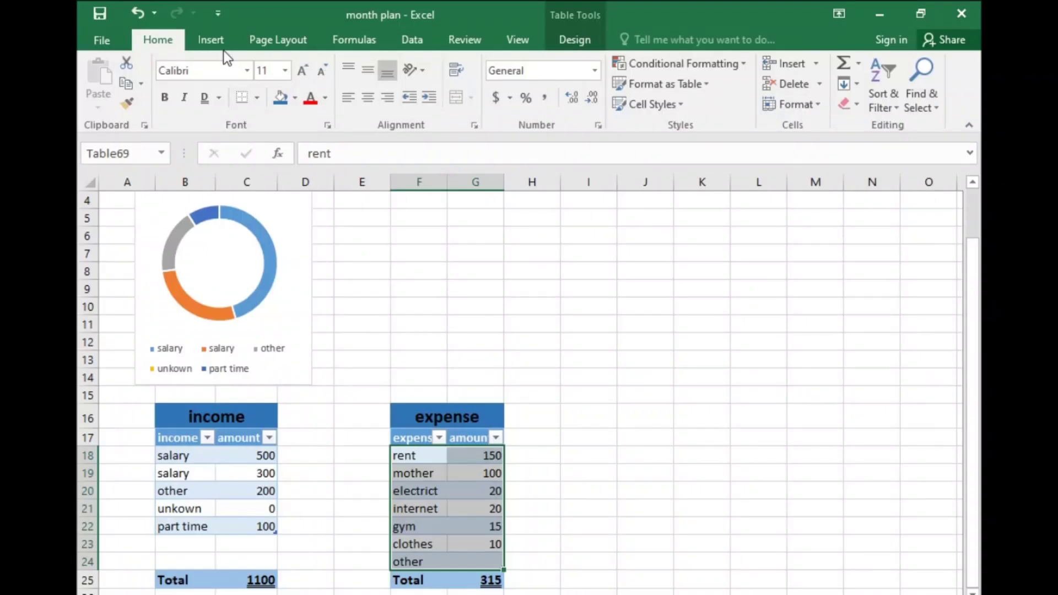
left_click(211, 39)
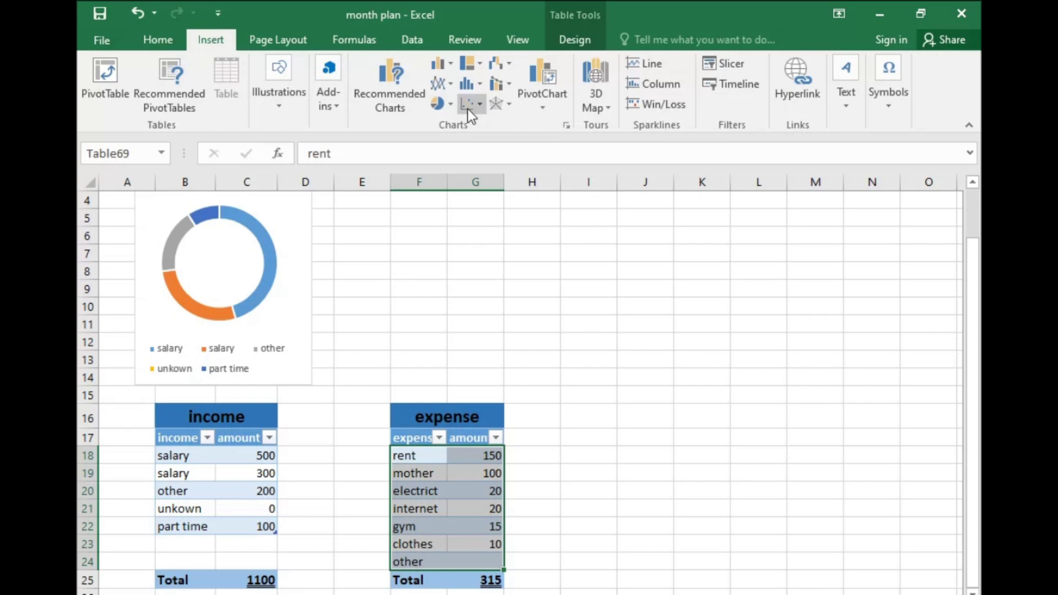
left_click(446, 106)
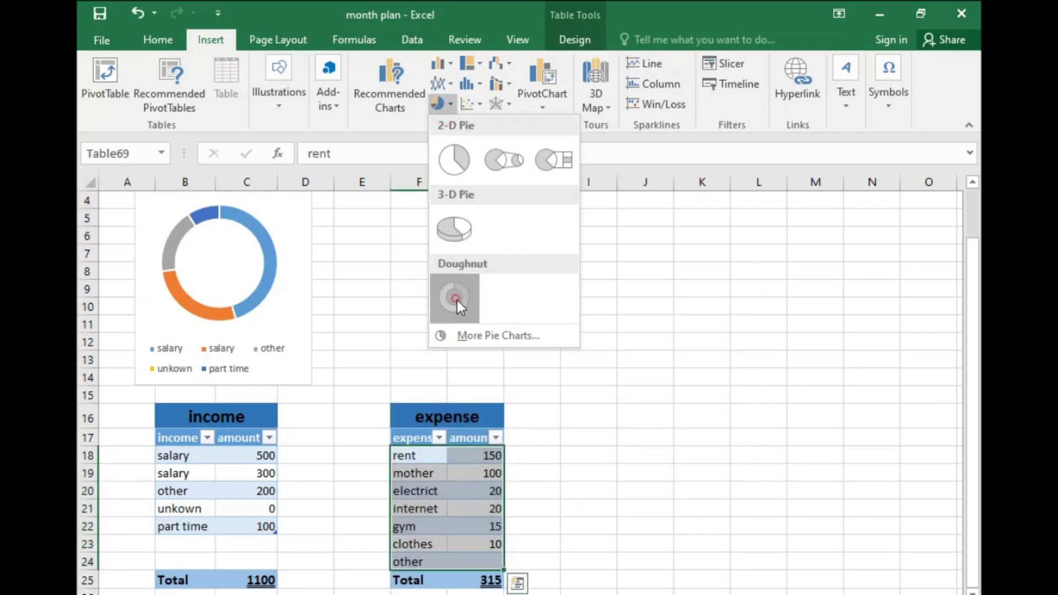
left_click(455, 297)
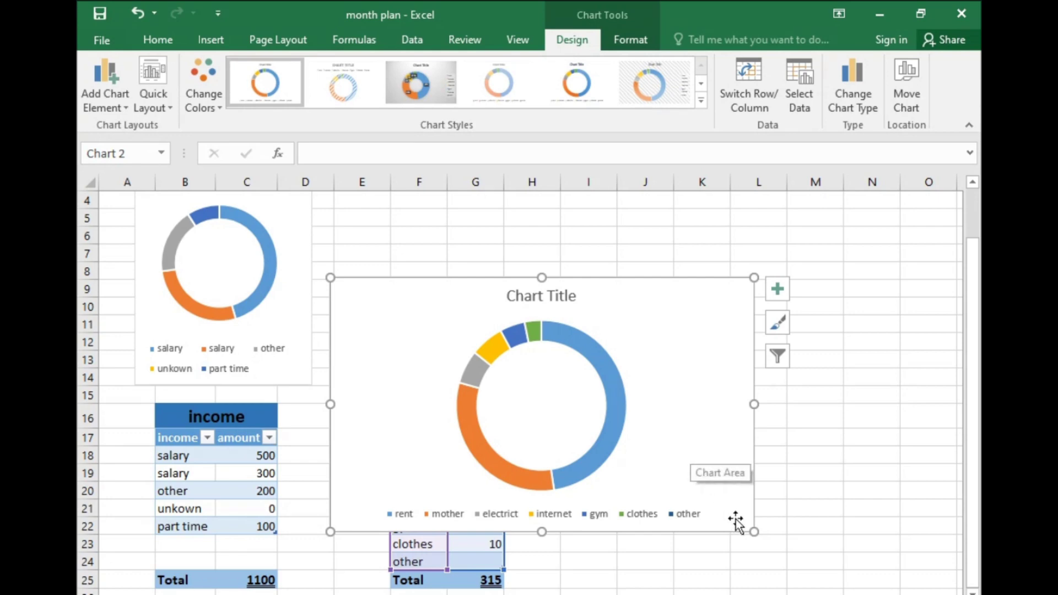
left_click_drag(754, 531, 559, 461)
Step: Position the expense chart above its table beside the income chart and title it 'Expense'
mouse_move(499, 375)
left_mouse_down()
mouse_move(495, 278)
mouse_move(496, 287)
left_mouse_up()
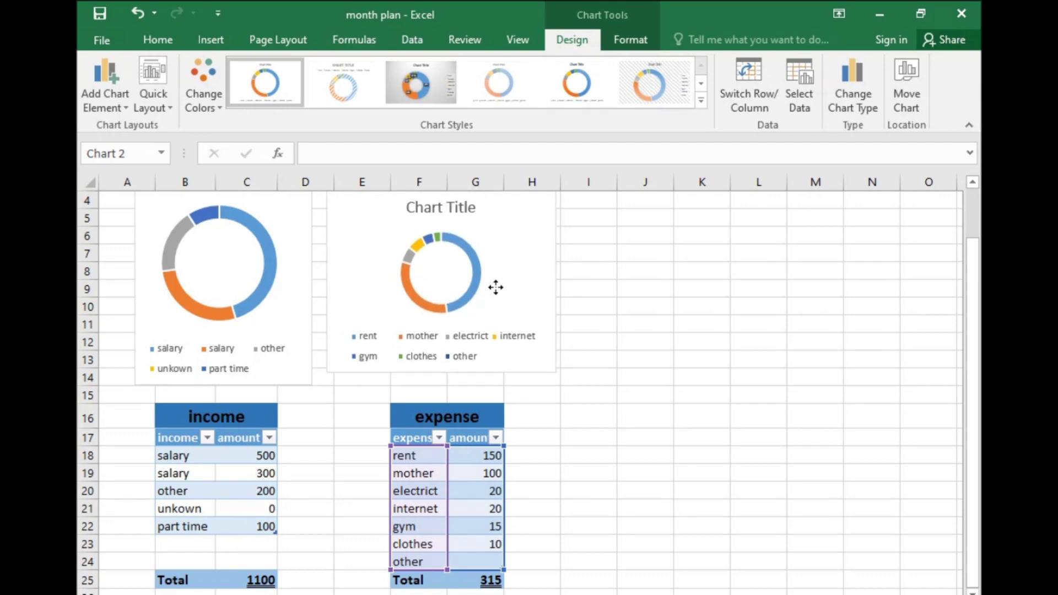
left_click_drag(557, 373, 561, 386)
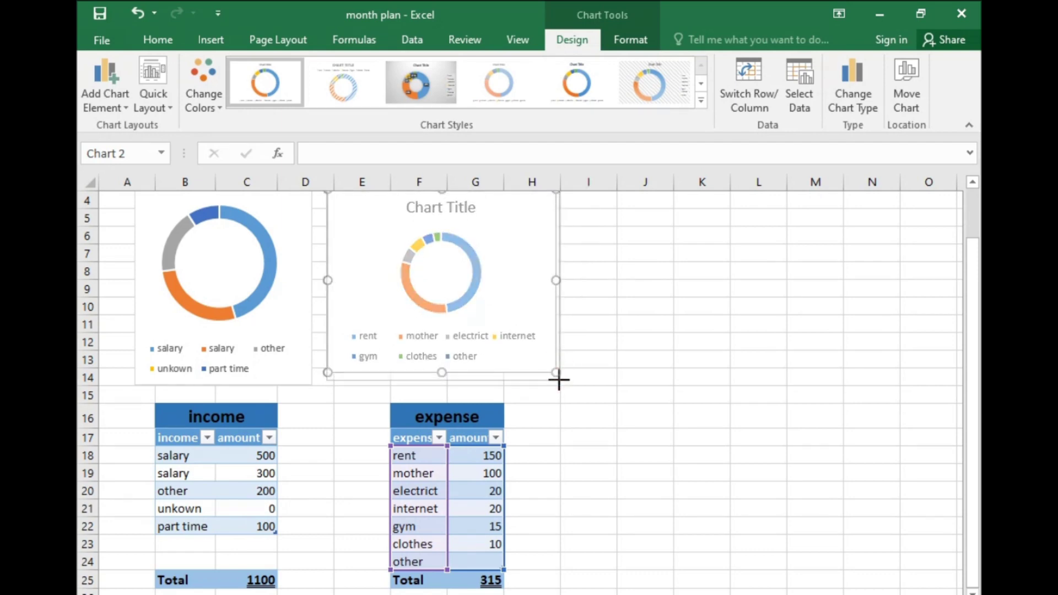
left_click(457, 207)
left_click(457, 207)
left_click(477, 207)
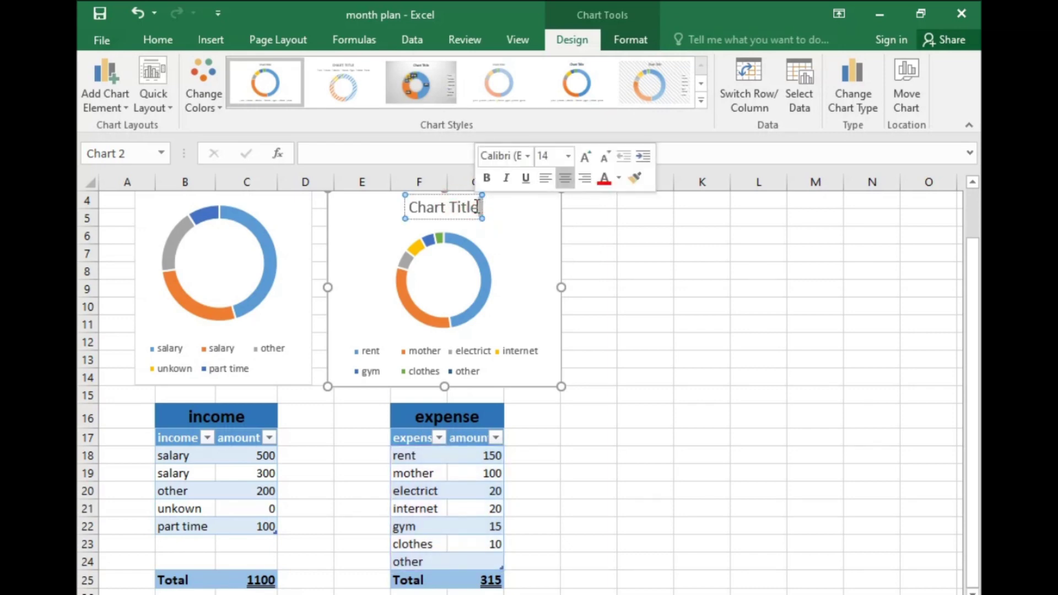
key("BackSpace")
key("BackSpace")
key("BackSpace")
key("BackSpace")
key("BackSpace")
key("BackSpace")
key("BackSpace")
key("BackSpace")
key("BackSpace")
key("BackSpace")
type("Expense")
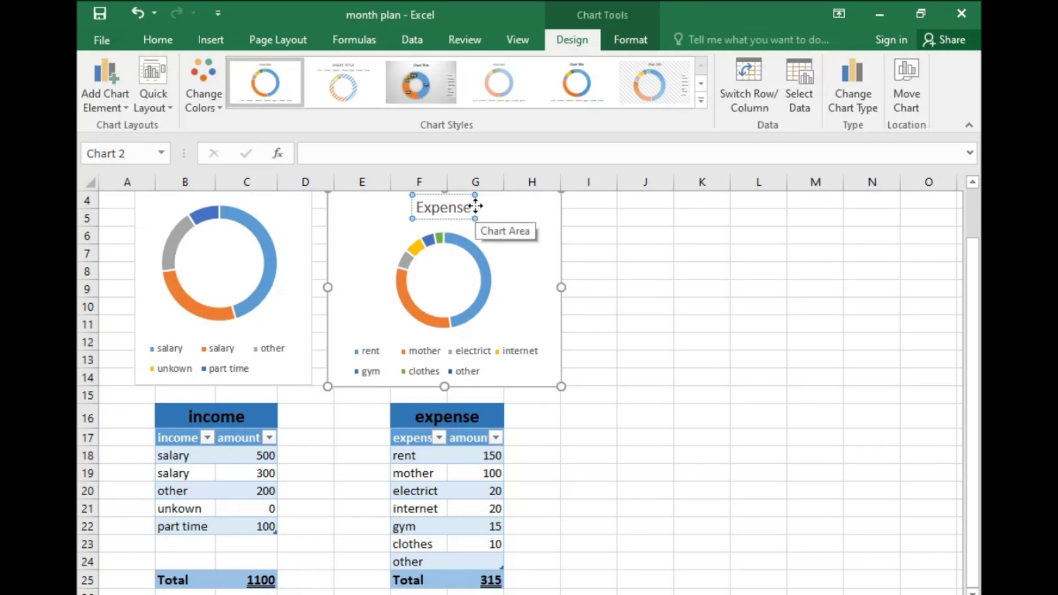
left_click(573, 531)
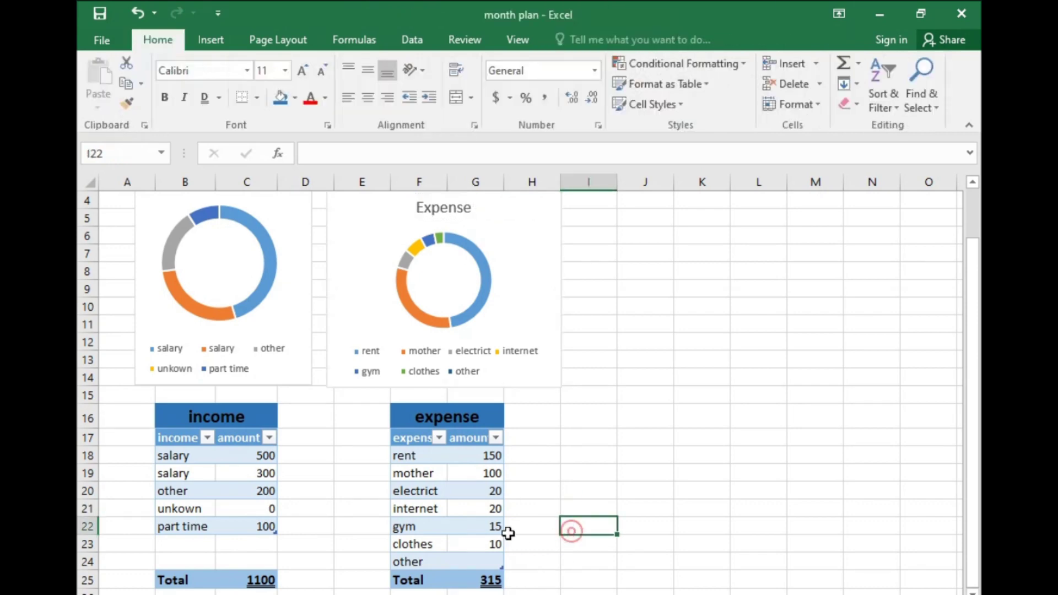
Step: Change the clothes amount from 10 to 15, raising the expense total to 320
left_click(497, 547)
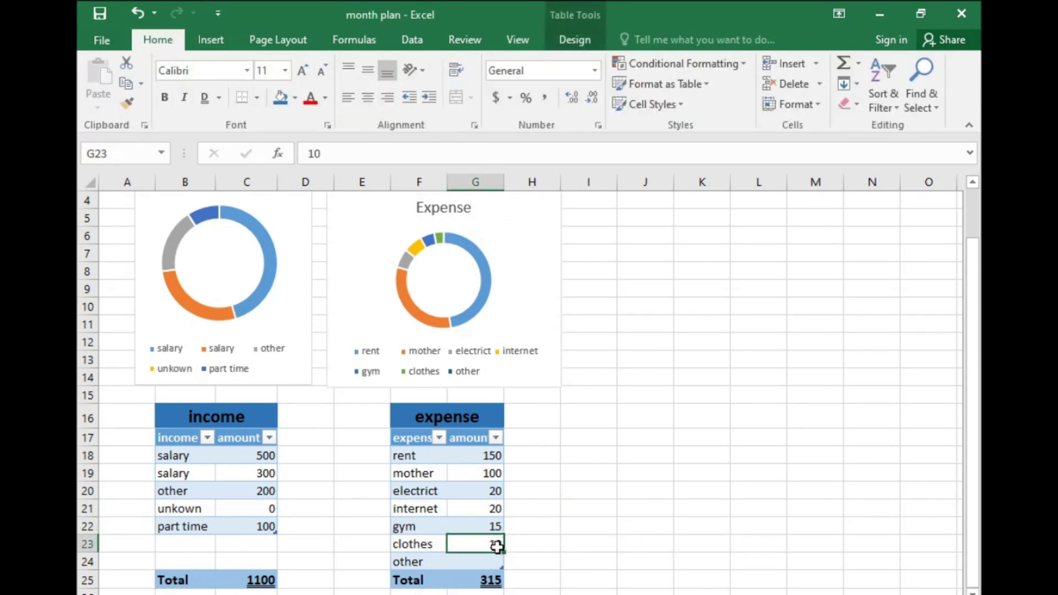
type("15")
key("Return")
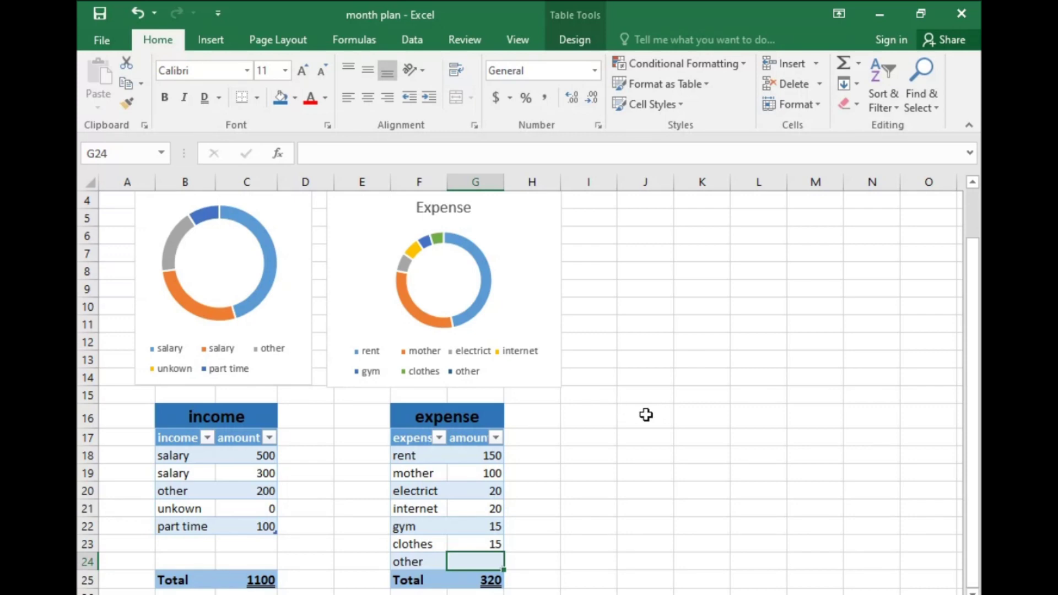
Step: Select cell J16 for a new table, closing its context menu without choosing anything
left_click(646, 415)
right_click(646, 415)
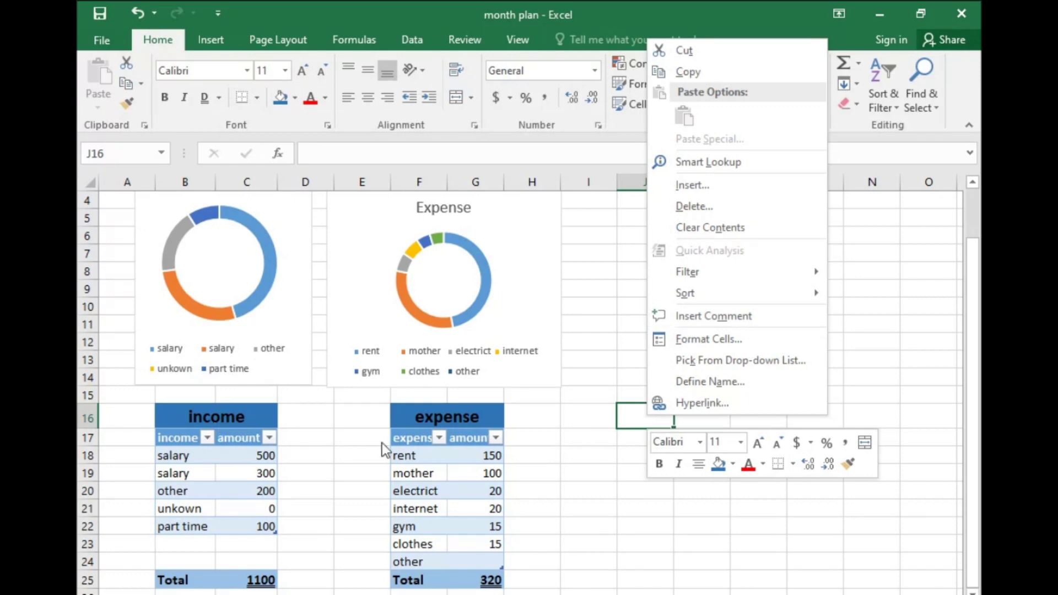
left_click(162, 412)
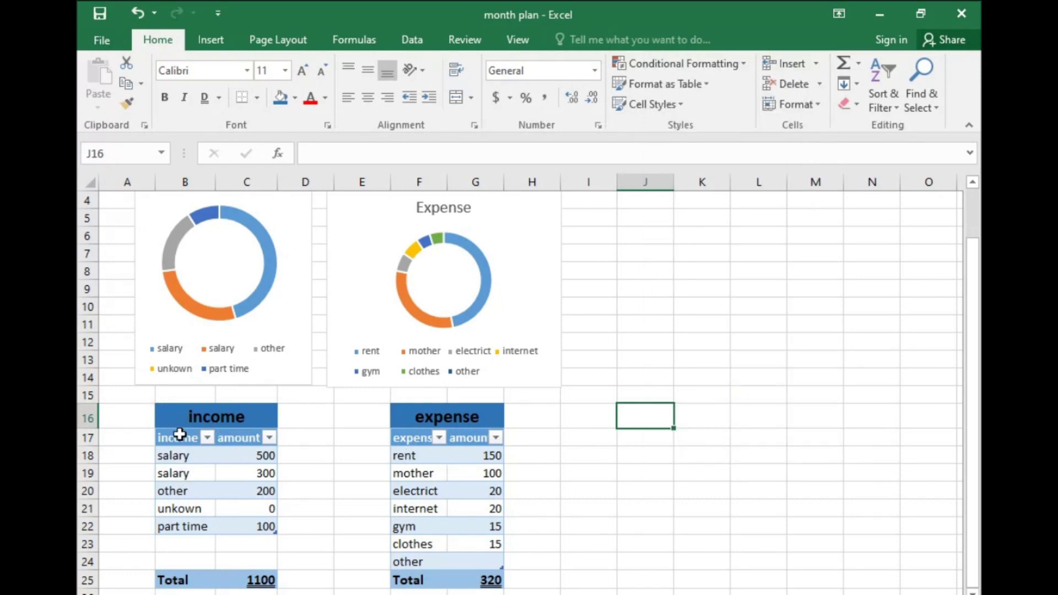
Step: Copy the income table B16:C25 and paste a duplicate starting at J16
left_click_drag(172, 413, 188, 585)
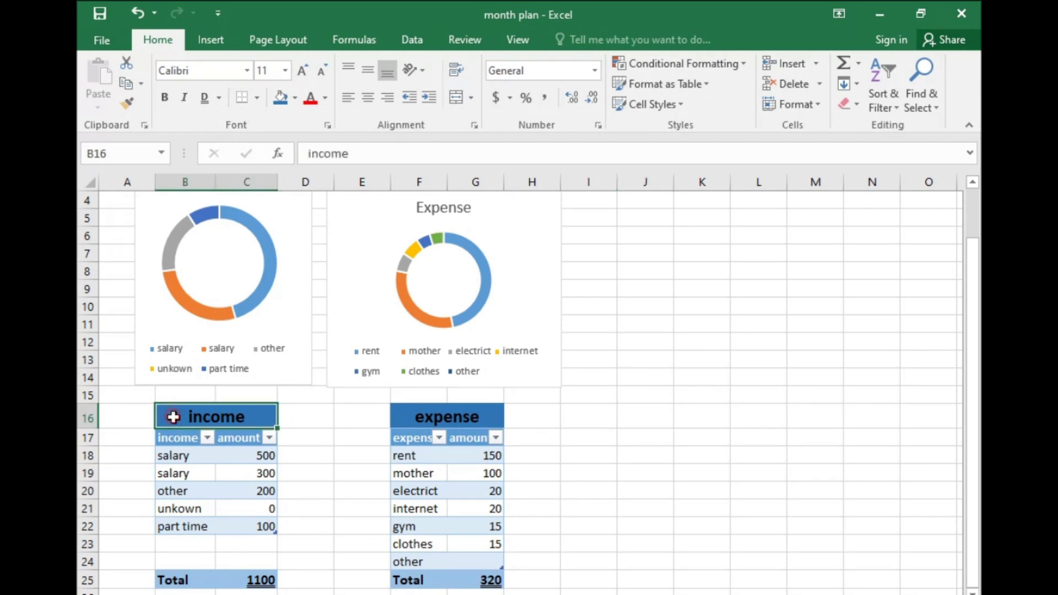
right_click(188, 585)
left_click(234, 234)
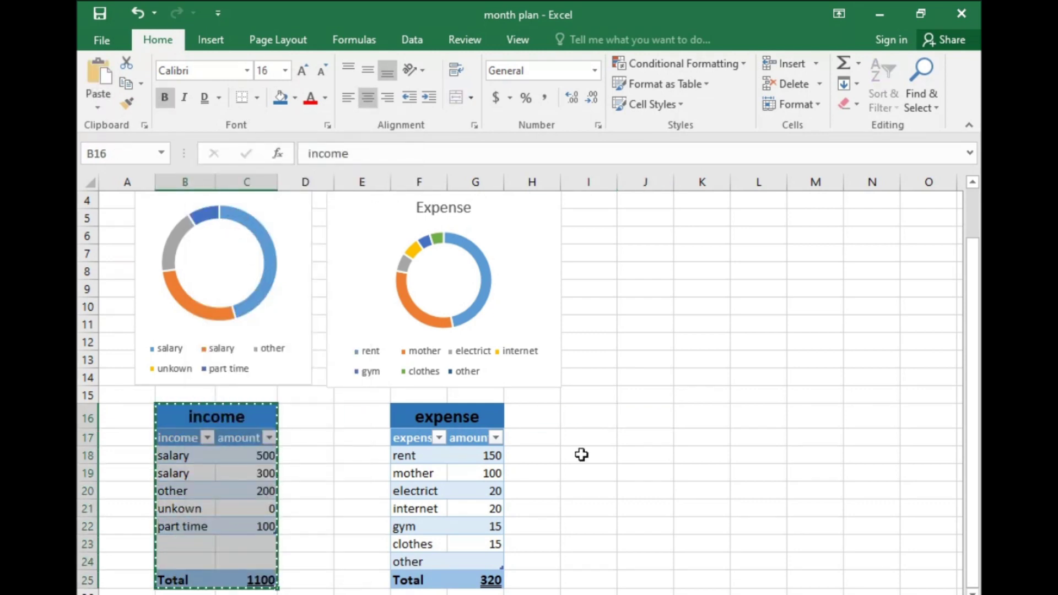
right_click(648, 421)
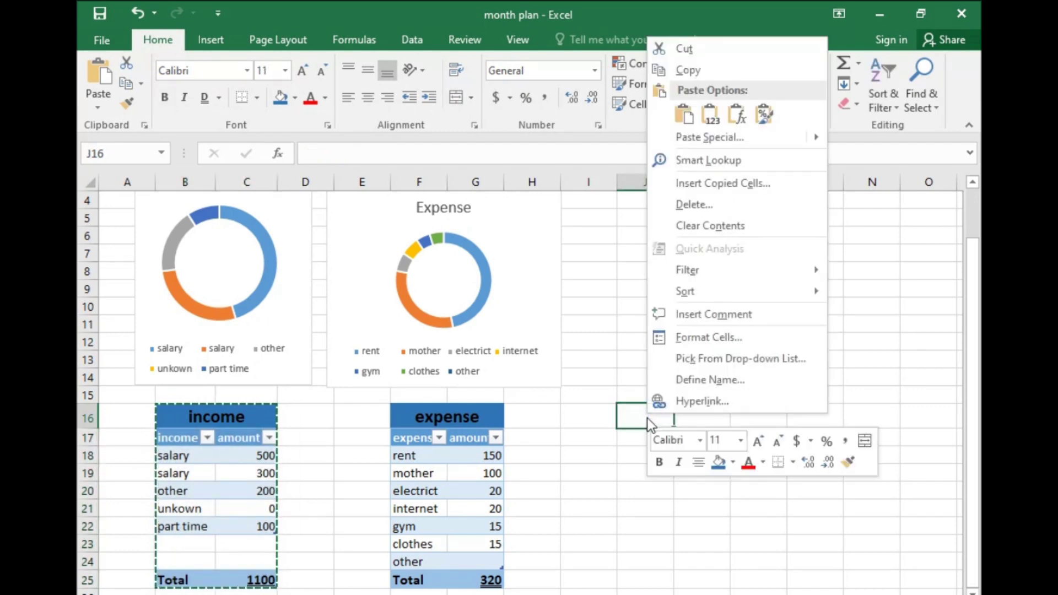
left_click(684, 115)
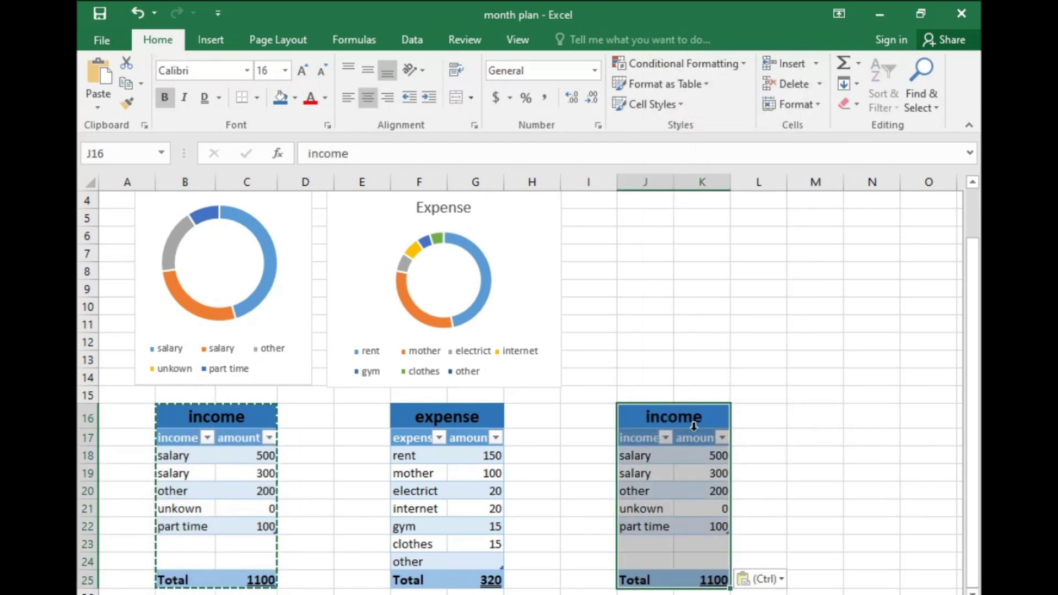
left_click(675, 419)
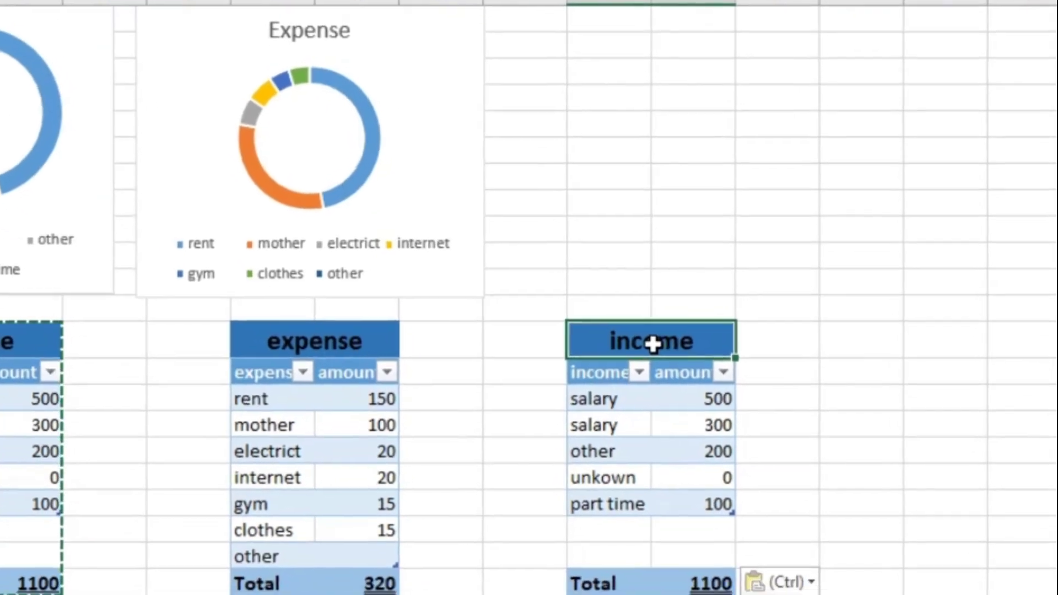
Step: Rename the copied title and header to 'saving' and enter row labels saving and emrgency
type("saving")
key("Return")
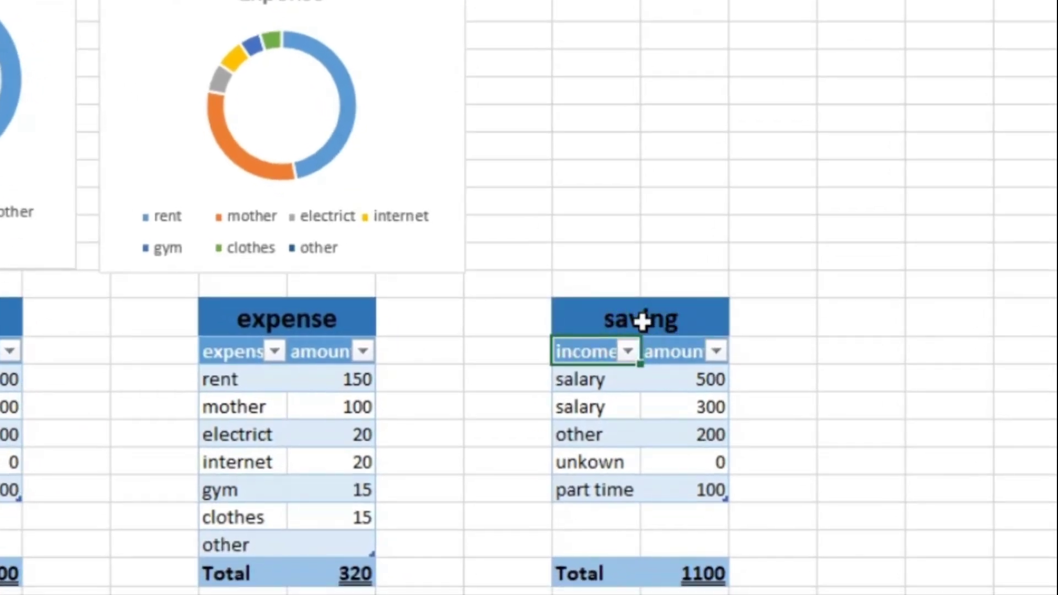
type("saving")
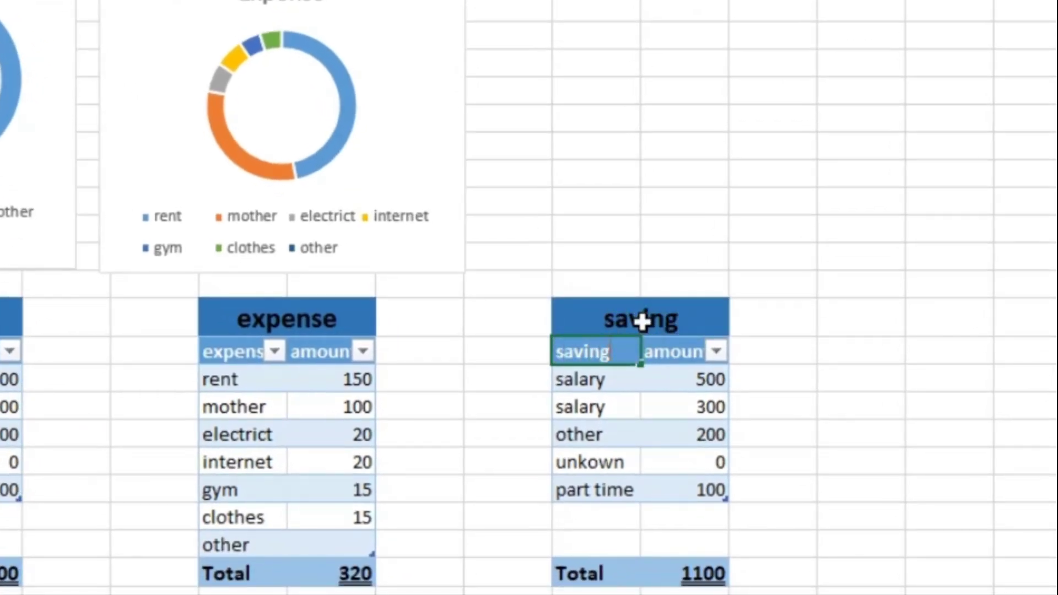
key("Return")
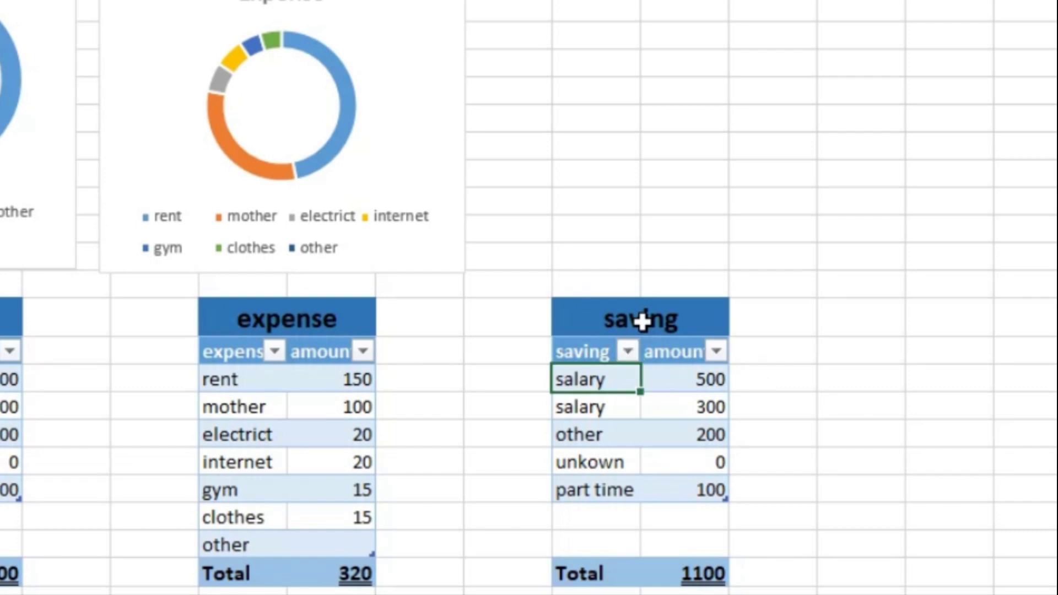
type("saving")
key("Return")
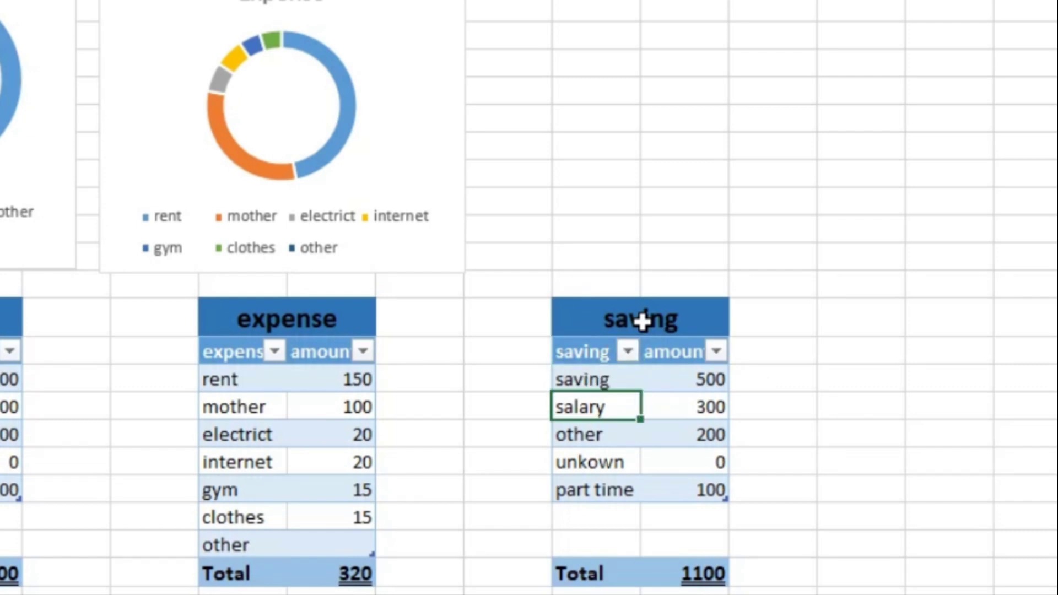
type("em")
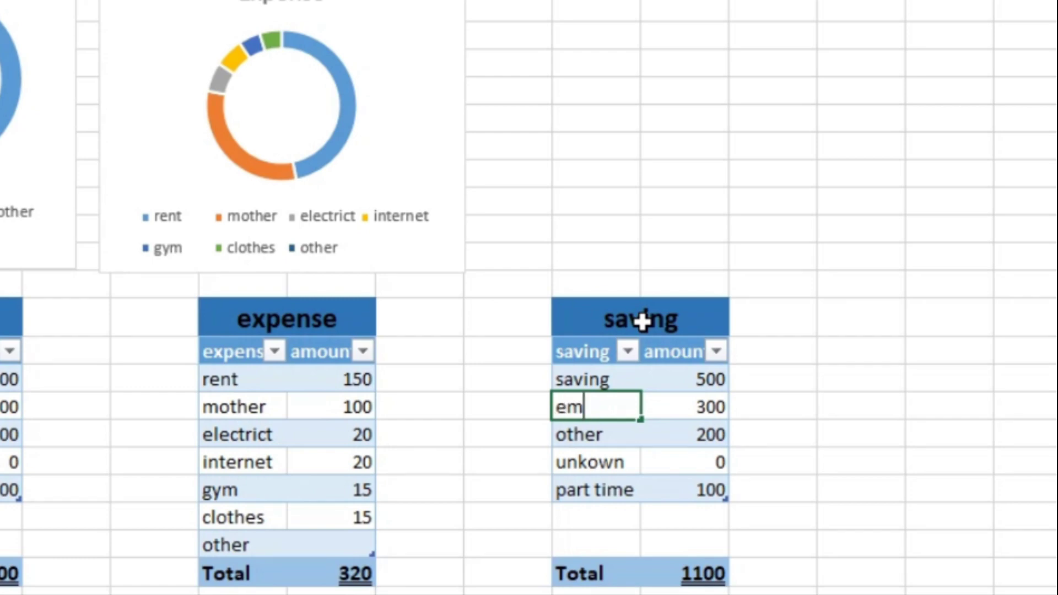
type("rgenc")
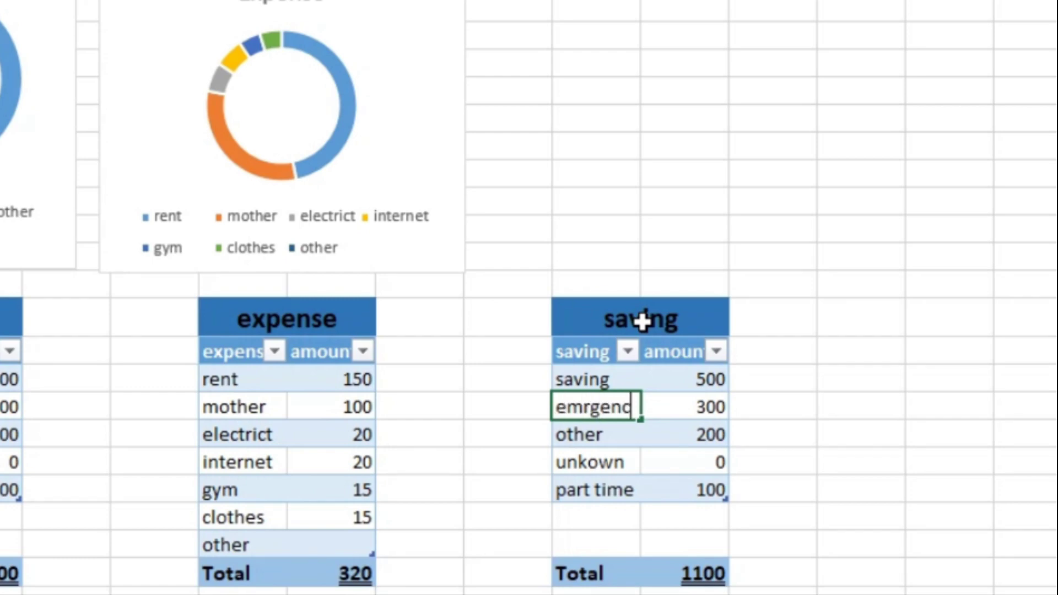
type("y")
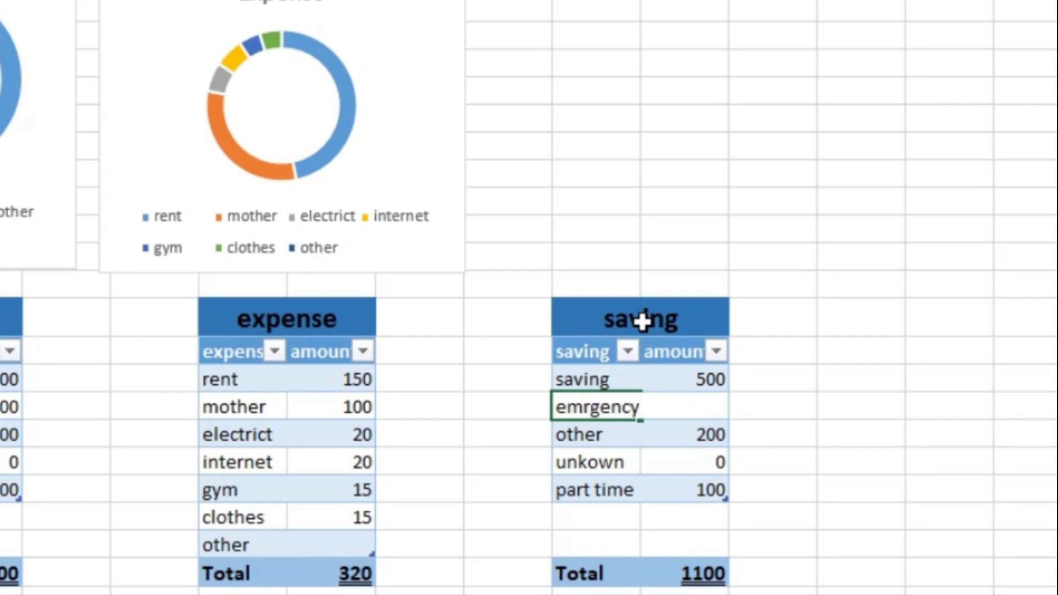
key("Return")
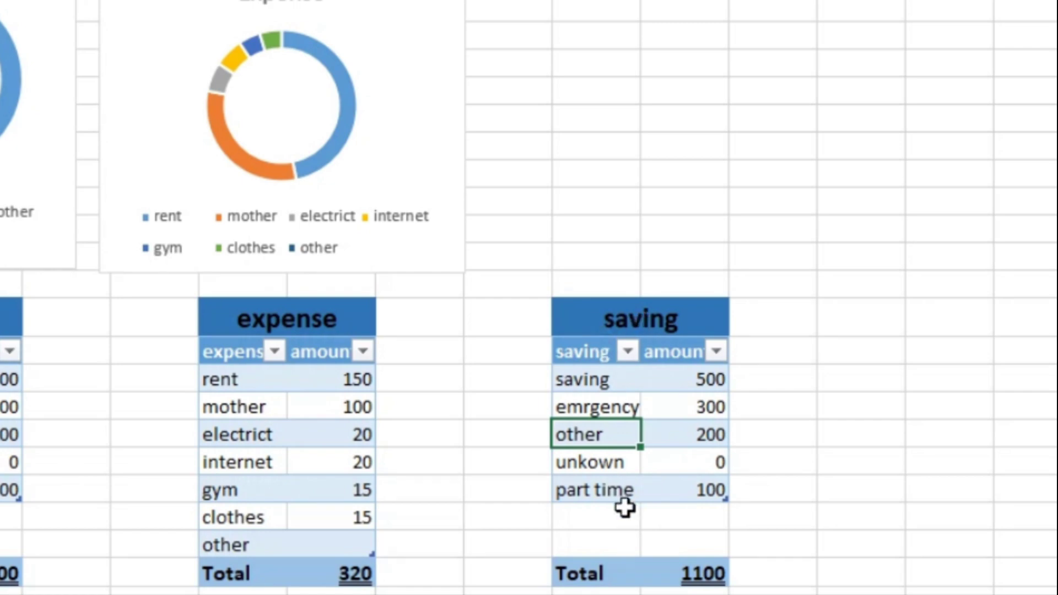
Step: Clear the leftover part time and unkown labels from the saving table
left_click(608, 486)
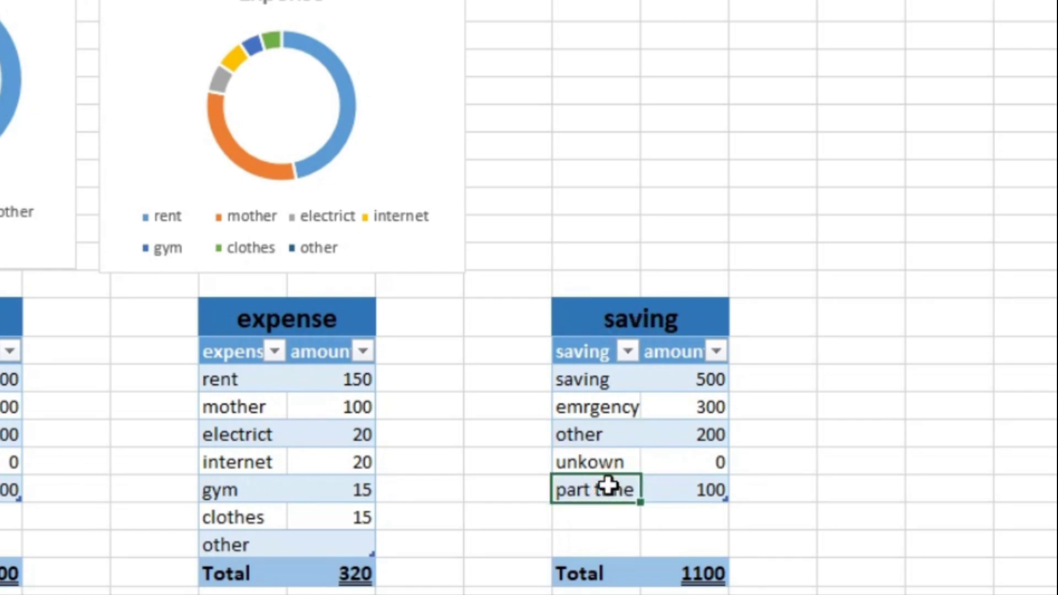
key("BackSpace")
key("Up")
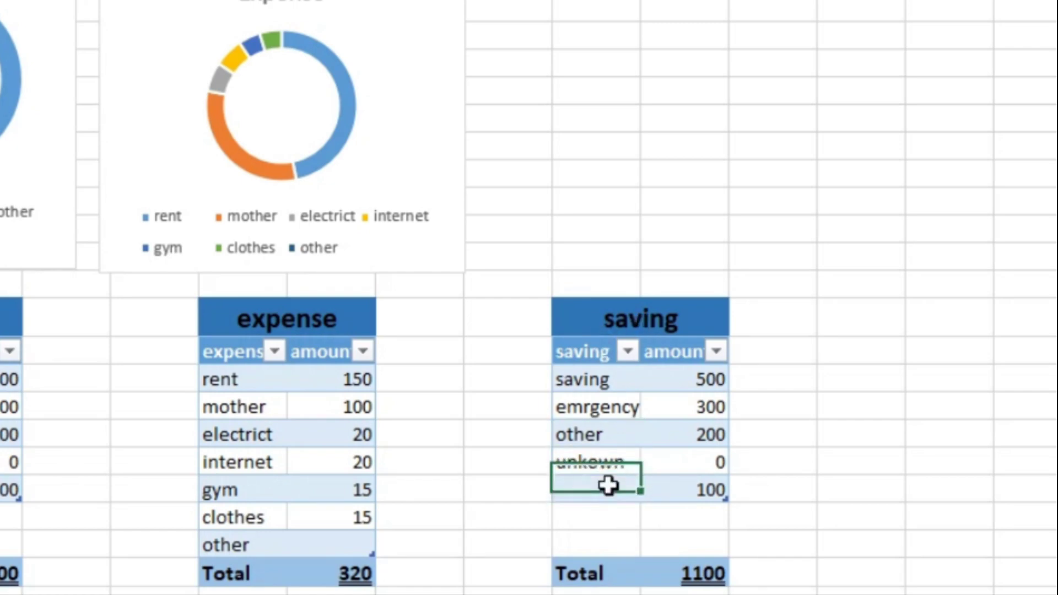
key("BackSpace")
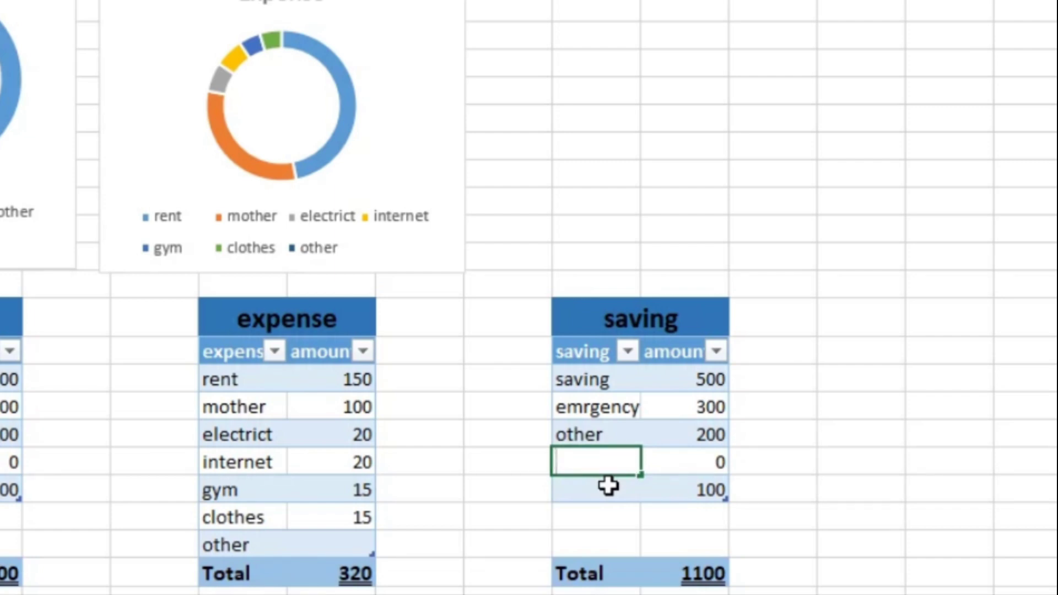
key("Return")
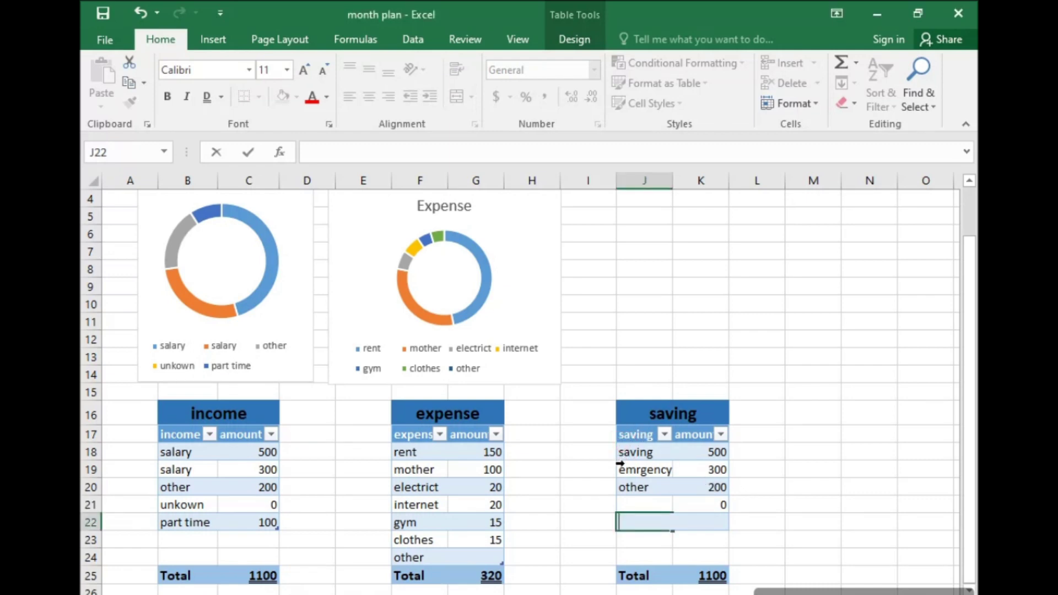
left_click(815, 453)
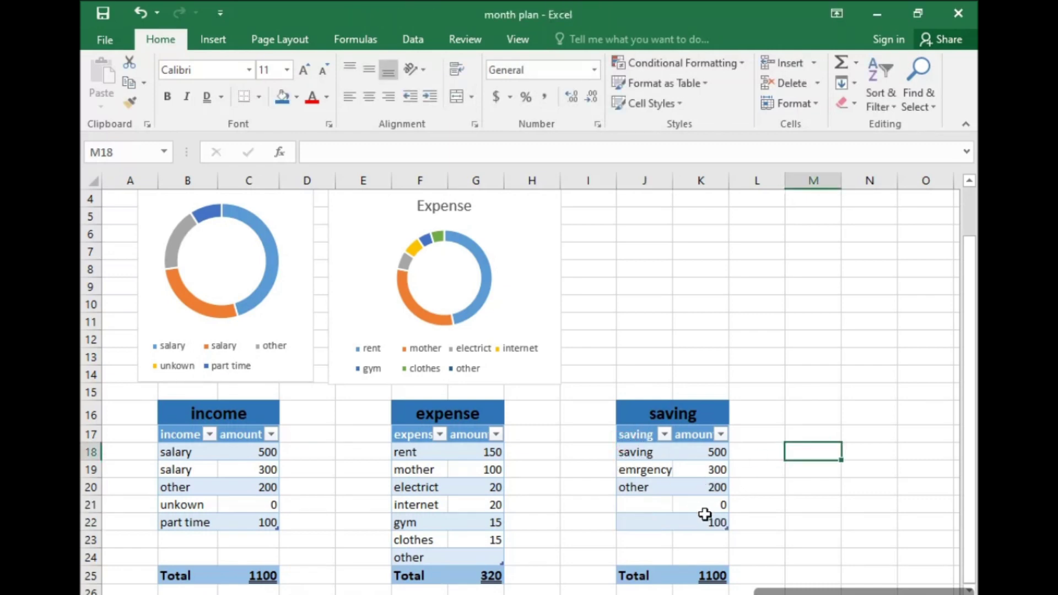
Step: Set the saving amounts to 300 for saving and 100 each for emrgency and other
left_click(714, 522)
left_click(719, 451)
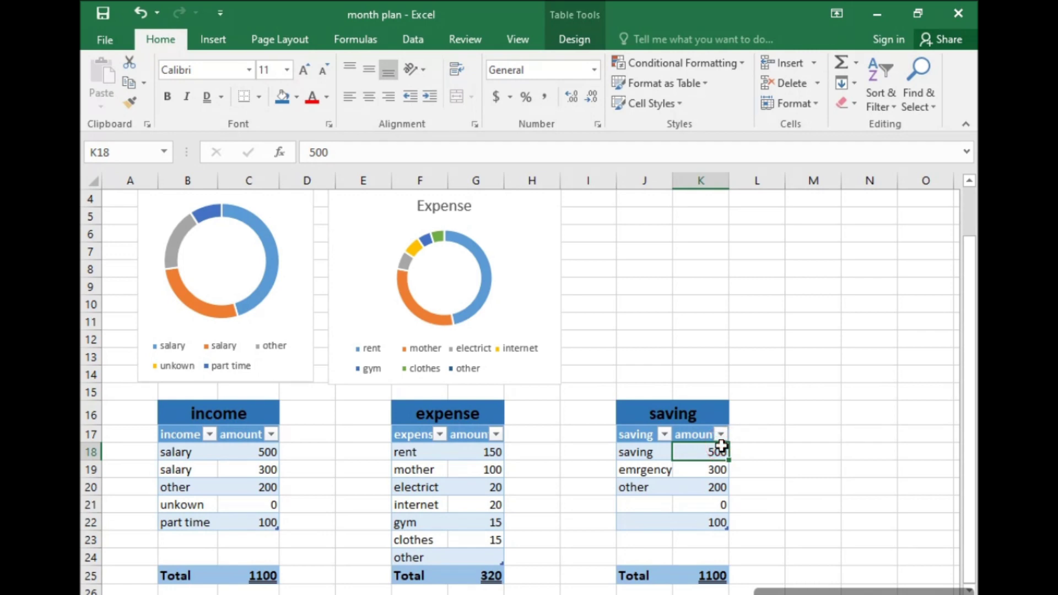
type("300")
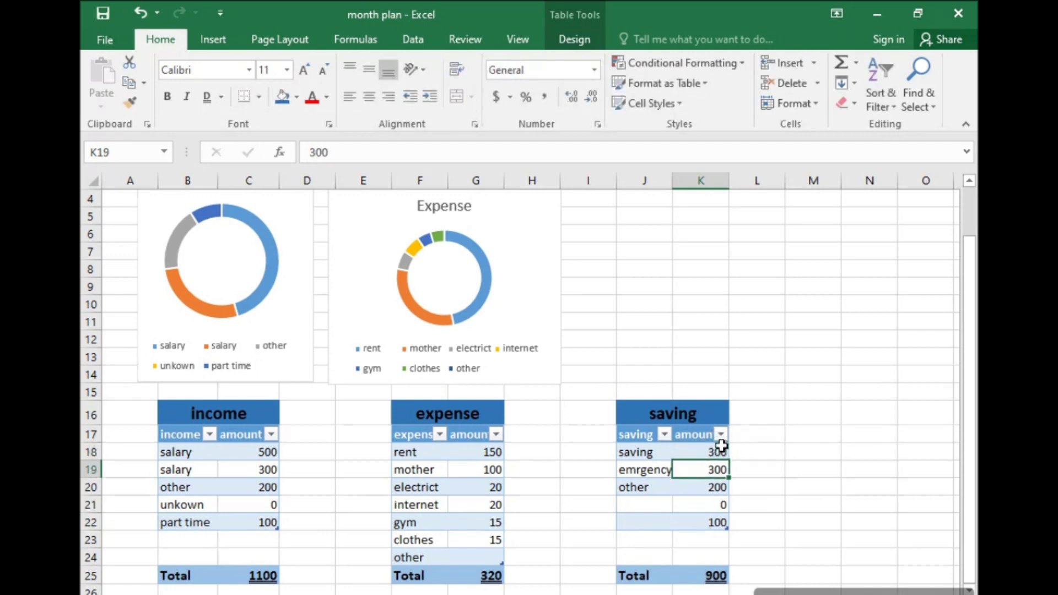
type("1")
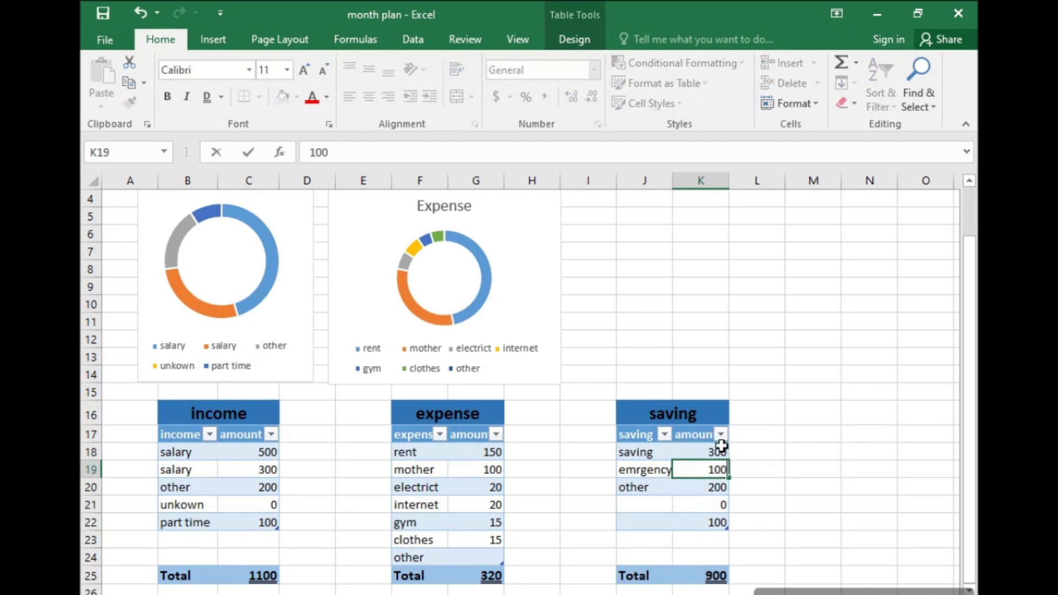
key("Return")
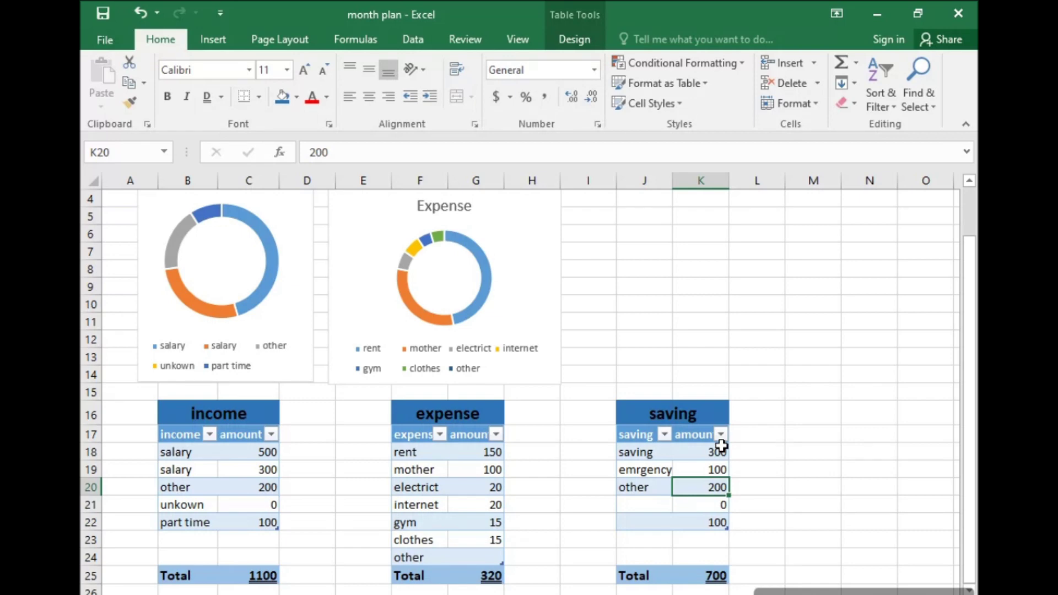
type("100")
key("Return")
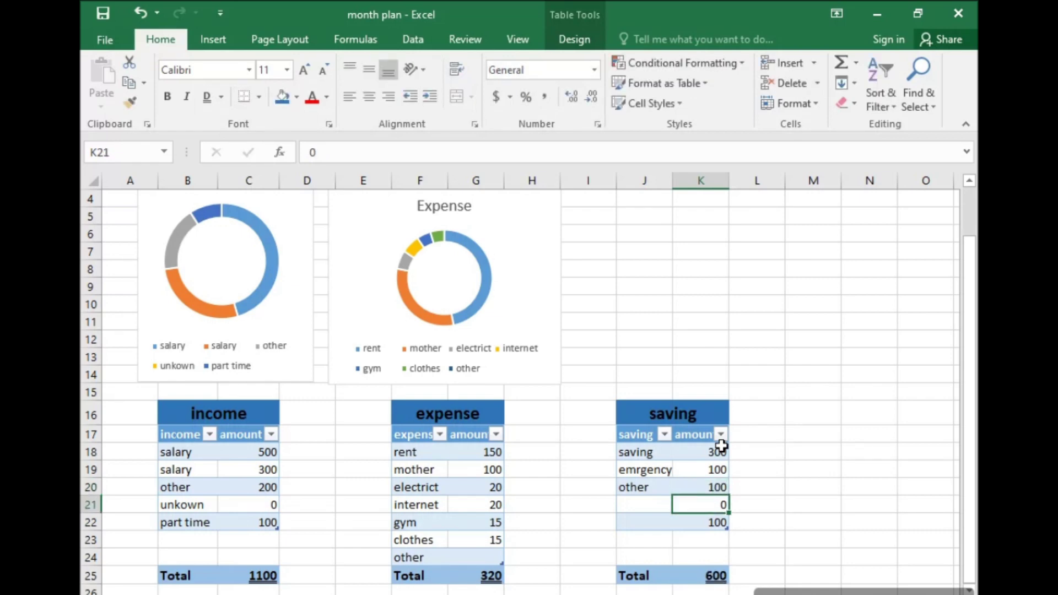
Step: Delete the leftover 100 and 0 amounts, then select the saving data J18:K20
left_click(722, 523)
key("BackSpace")
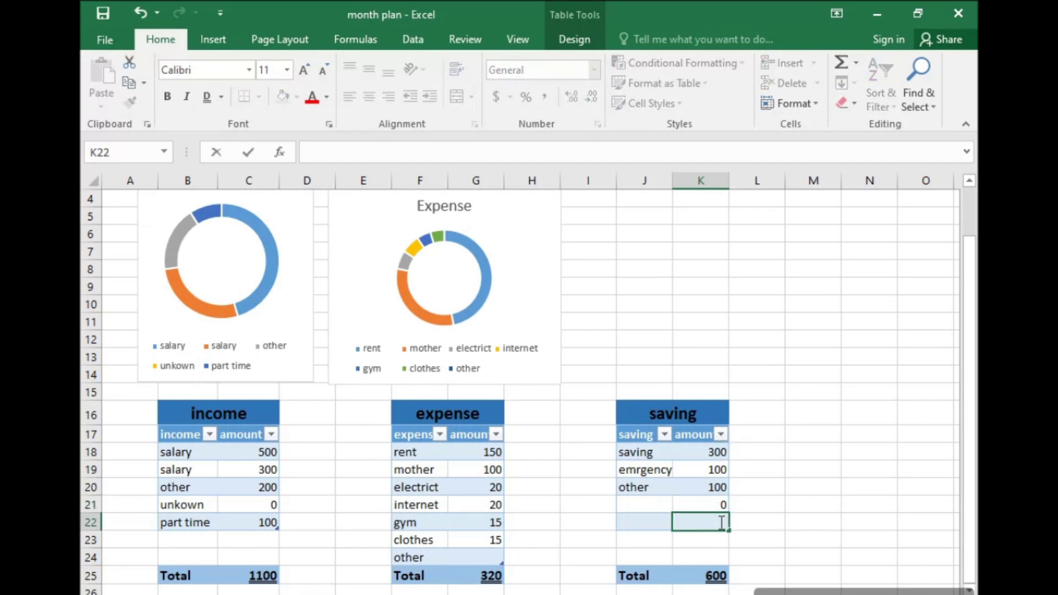
left_click(721, 505)
key("BackSpace")
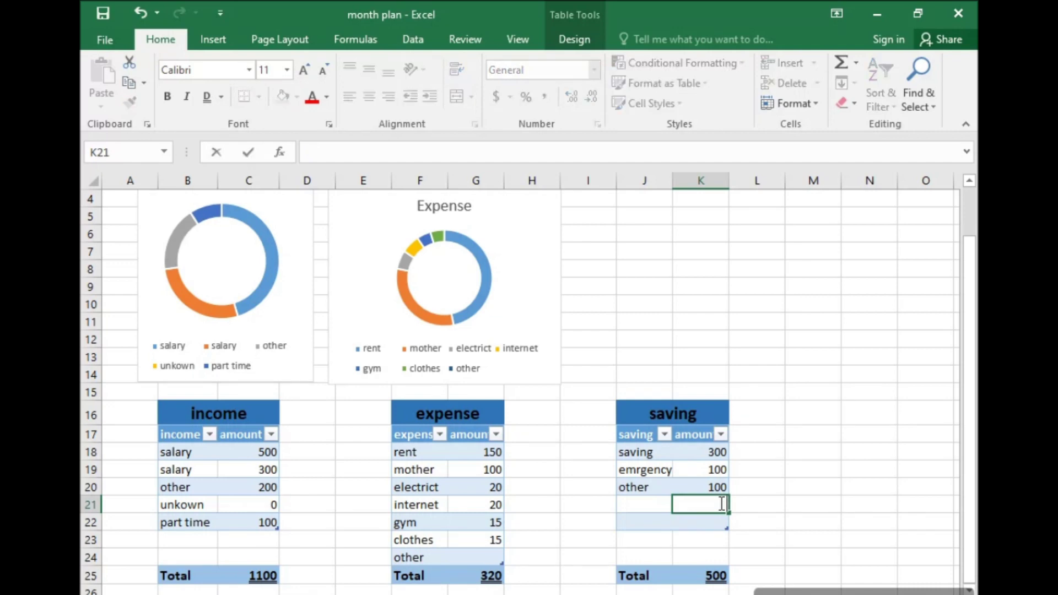
left_click(772, 503)
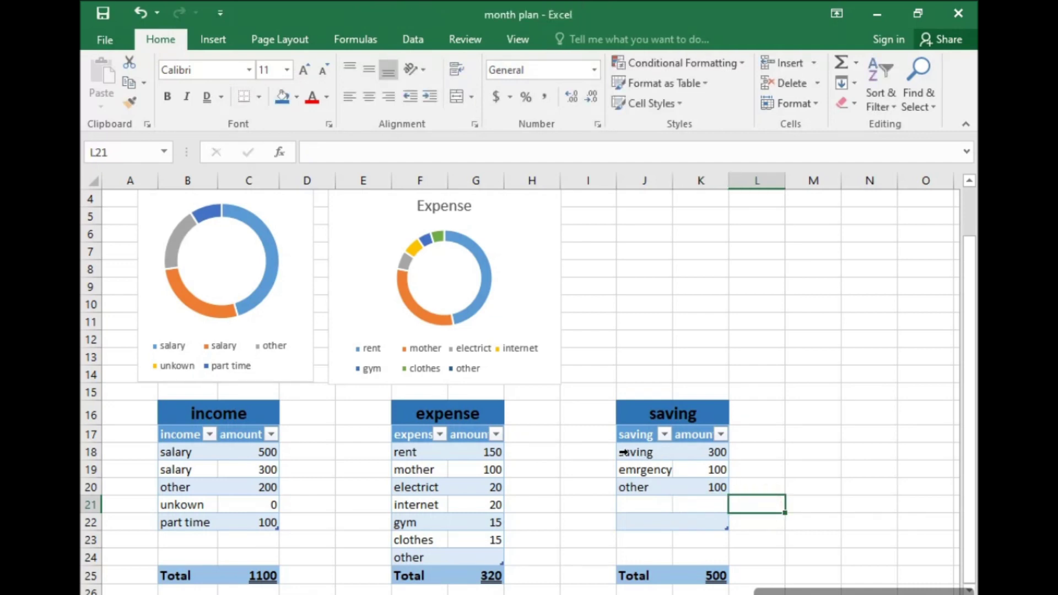
left_click_drag(625, 451, 706, 487)
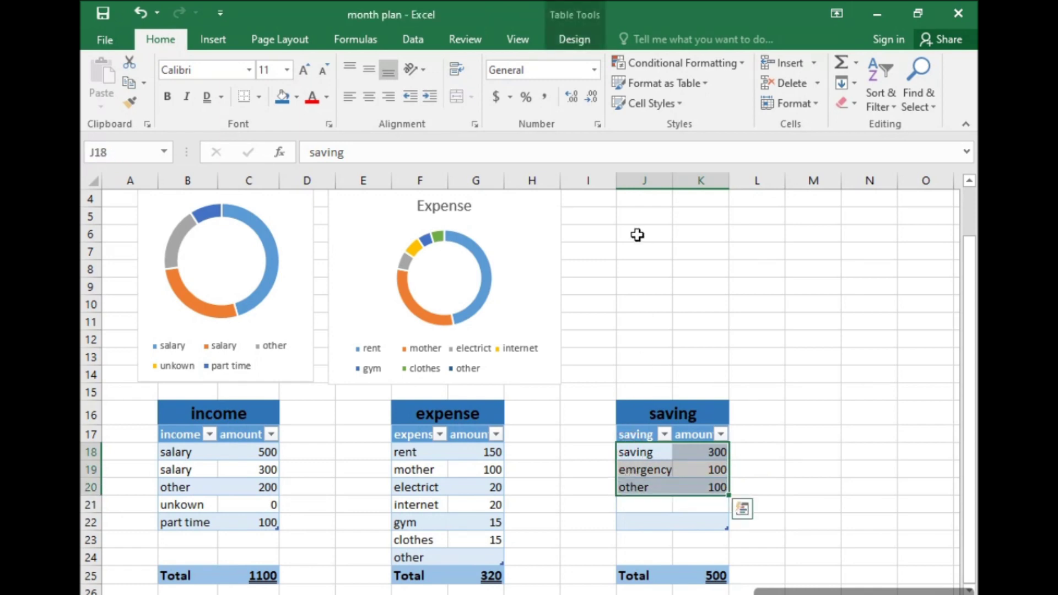
Step: Insert a doughnut chart of the saving amounts, resize it, and place it above the saving table
left_click(213, 39)
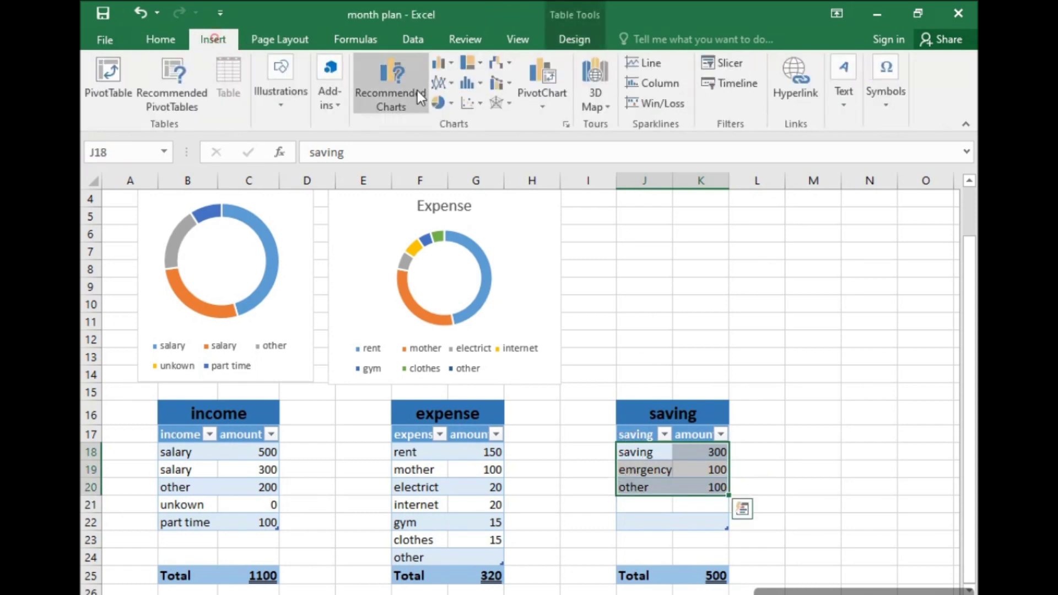
left_click(436, 104)
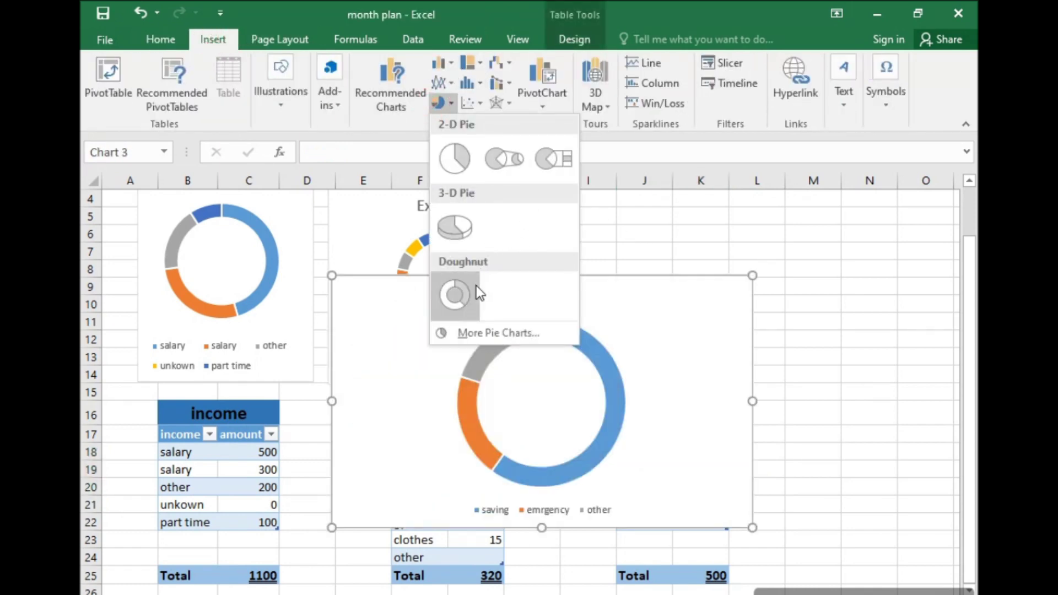
left_click(476, 285)
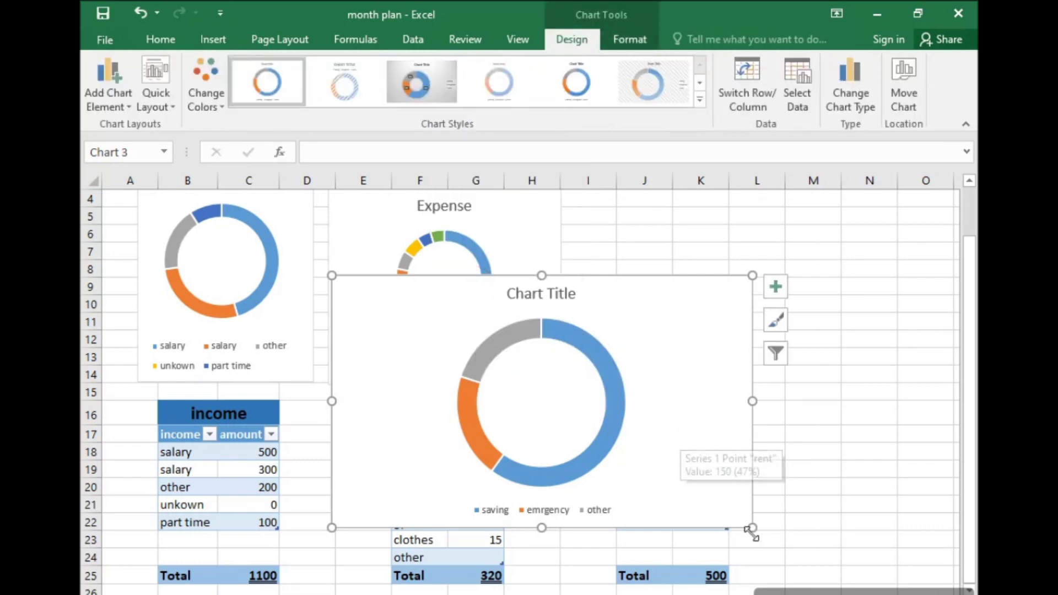
mouse_move(753, 527)
left_mouse_down()
mouse_move(612, 480)
mouse_move(543, 504)
left_mouse_up()
left_click(442, 410)
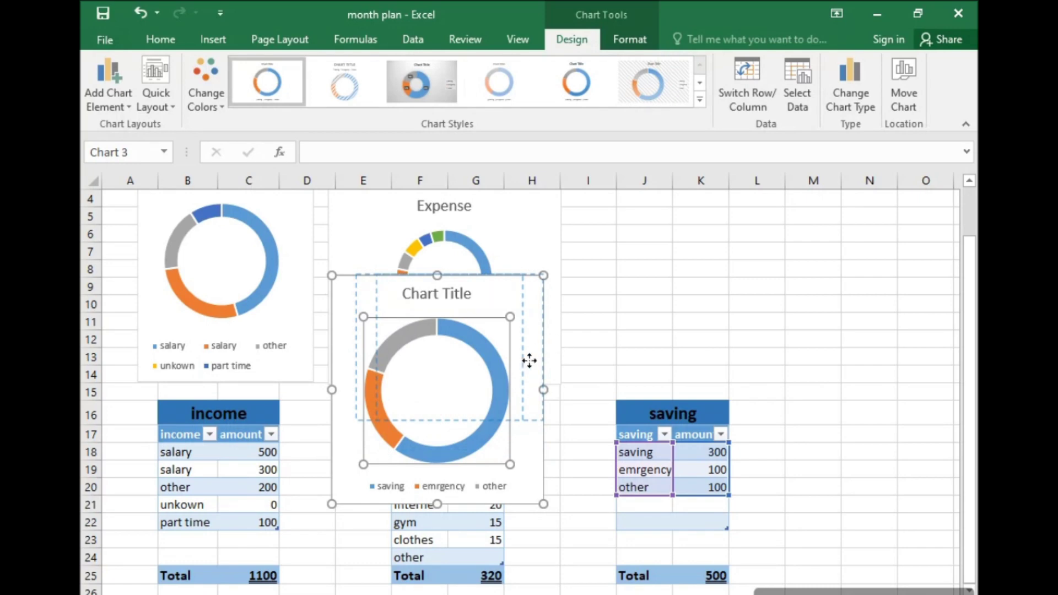
left_click_drag(481, 406, 494, 406)
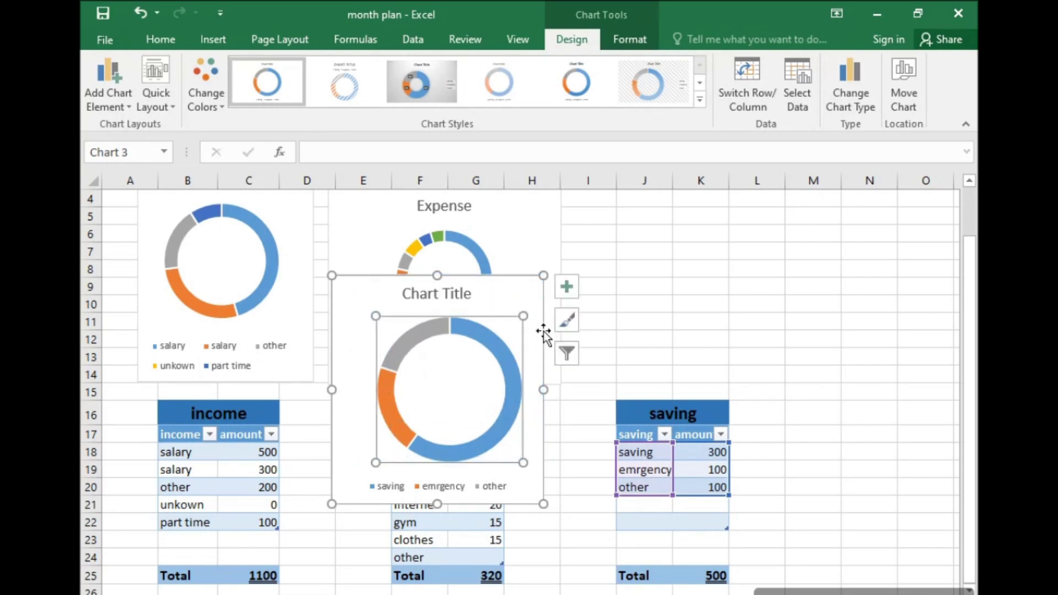
mouse_move(523, 283)
left_mouse_down()
mouse_move(748, 220)
mouse_move(774, 232)
left_mouse_up()
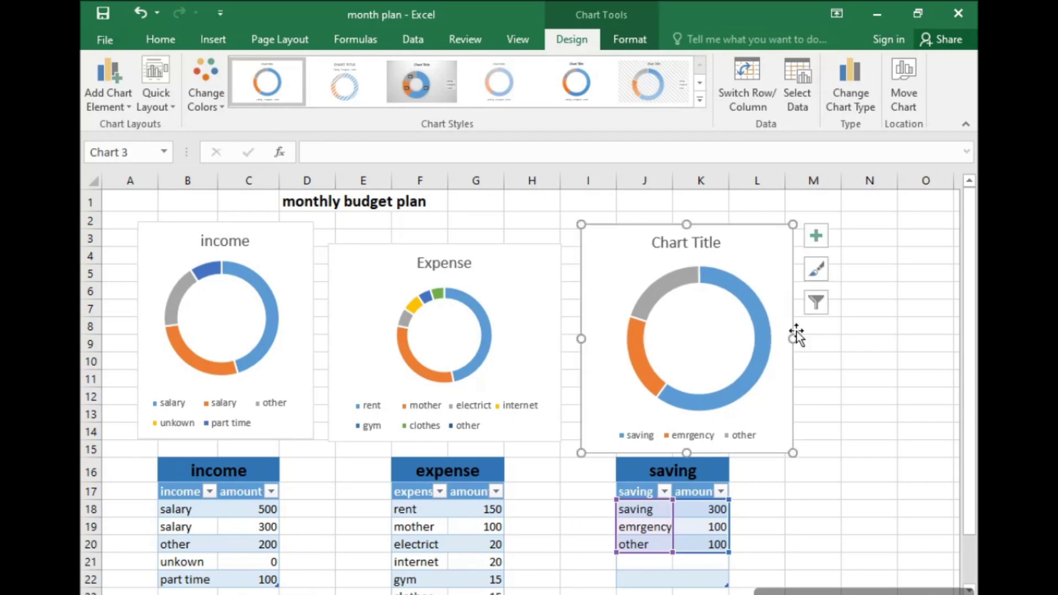
Step: Shrink the saving doughnut chart slightly and replace 'Chart Title' with 'saving'
left_click_drag(793, 452, 766, 440)
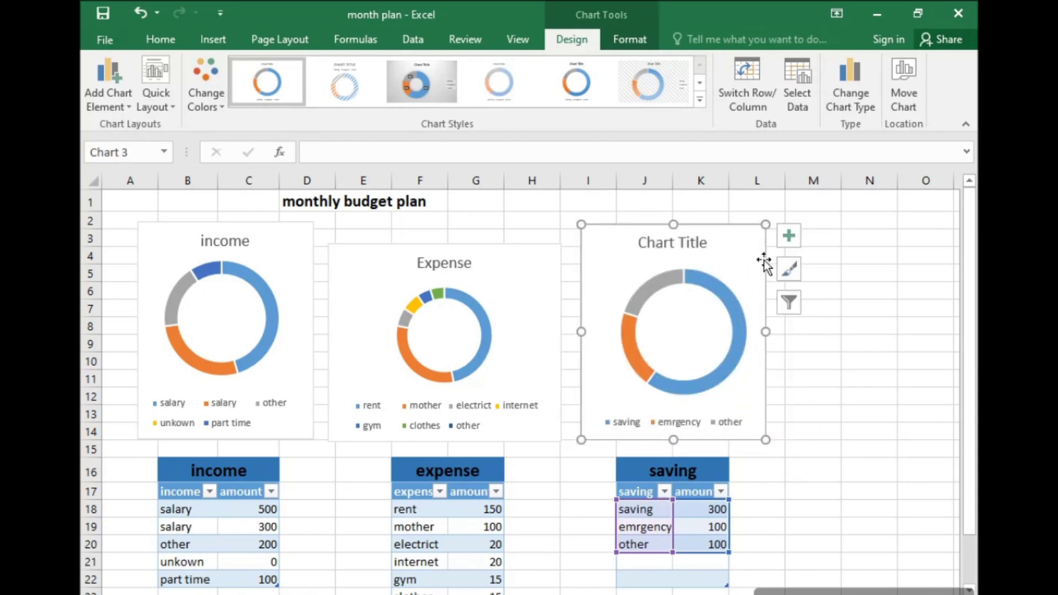
left_click(832, 378)
left_click(676, 240)
left_click(695, 244)
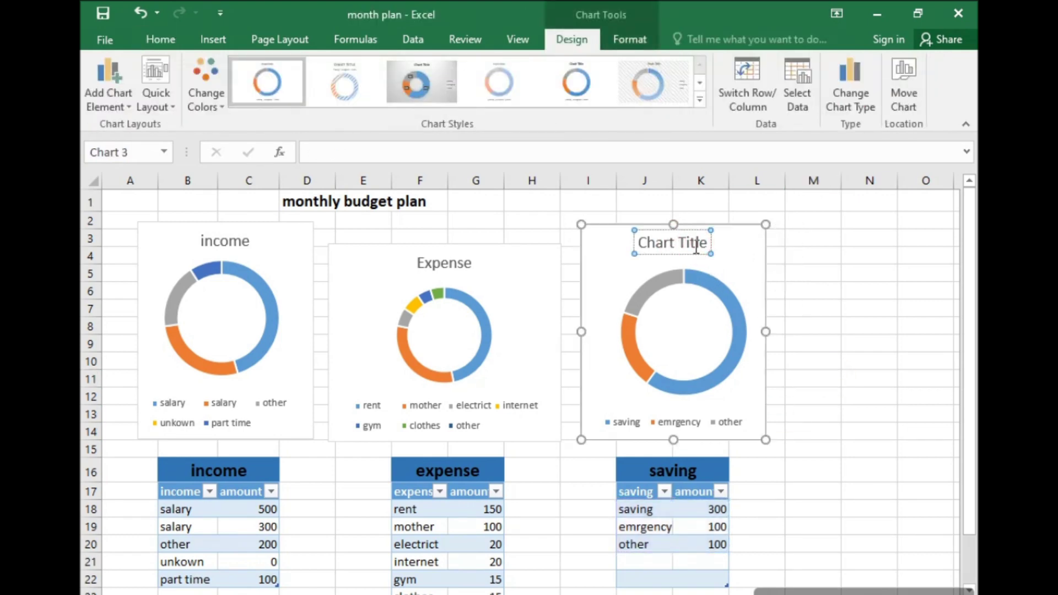
key("BackSpace")
key("BackSpace")
key("BackSpace")
key("BackSpace")
key("BackSpace")
key("BackSpace")
key("BackSpace")
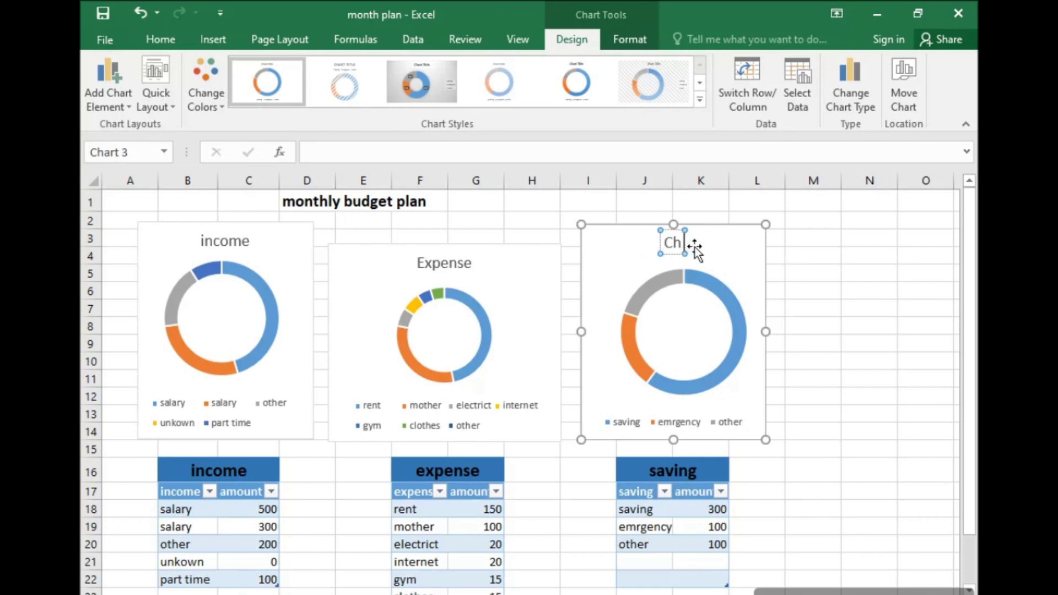
key("BackSpace")
key("BackSpace")
type("saving")
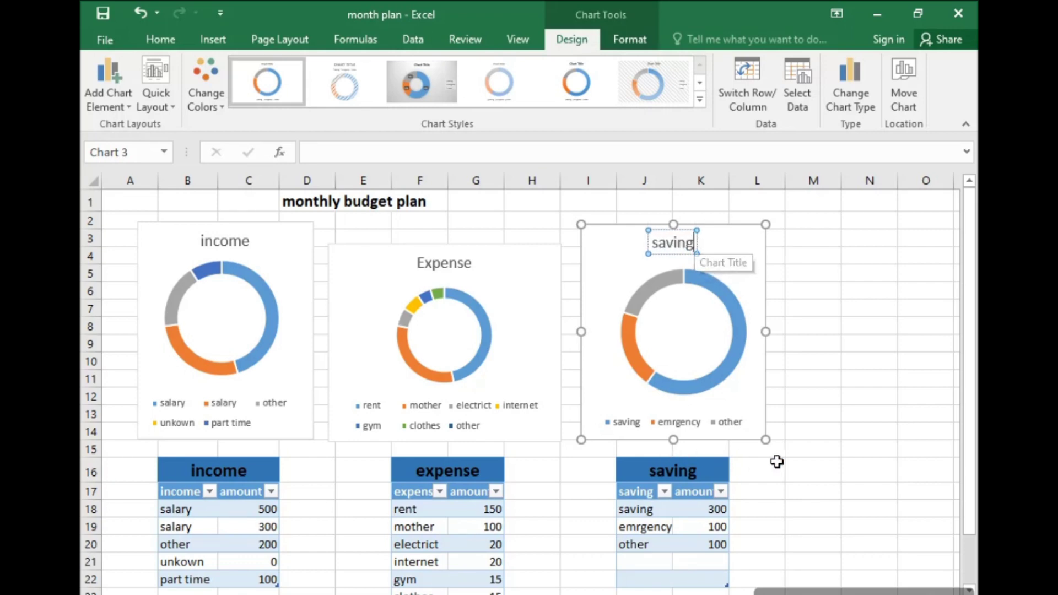
left_click(798, 493)
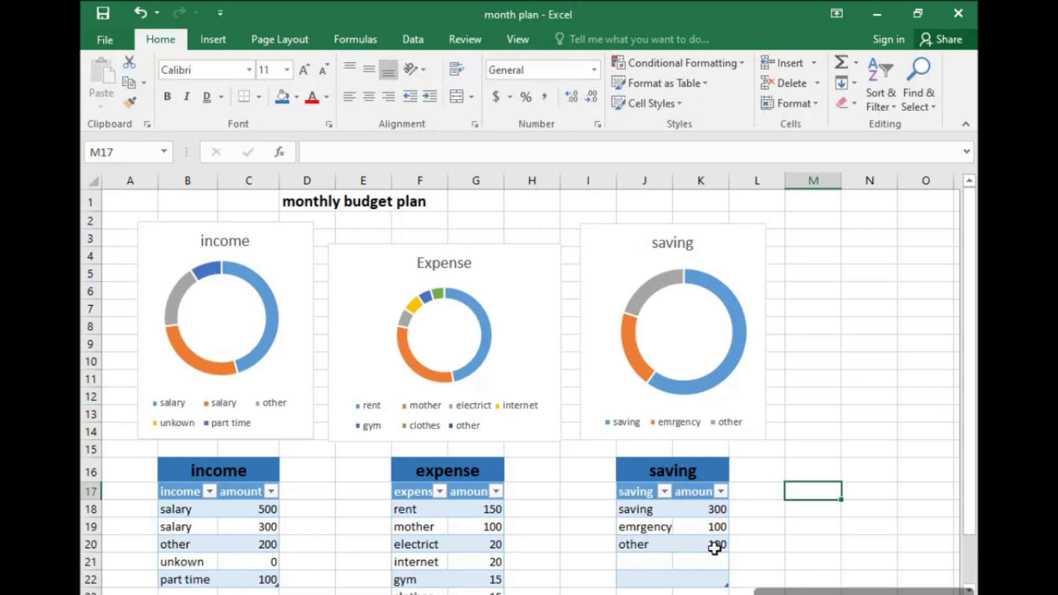
Step: Enter 'allocation budget' in E29, 'amount' in F29 and 'allocated' in E30
scroll(715, 543, "down", 2)
scroll(658, 560, "down", 2)
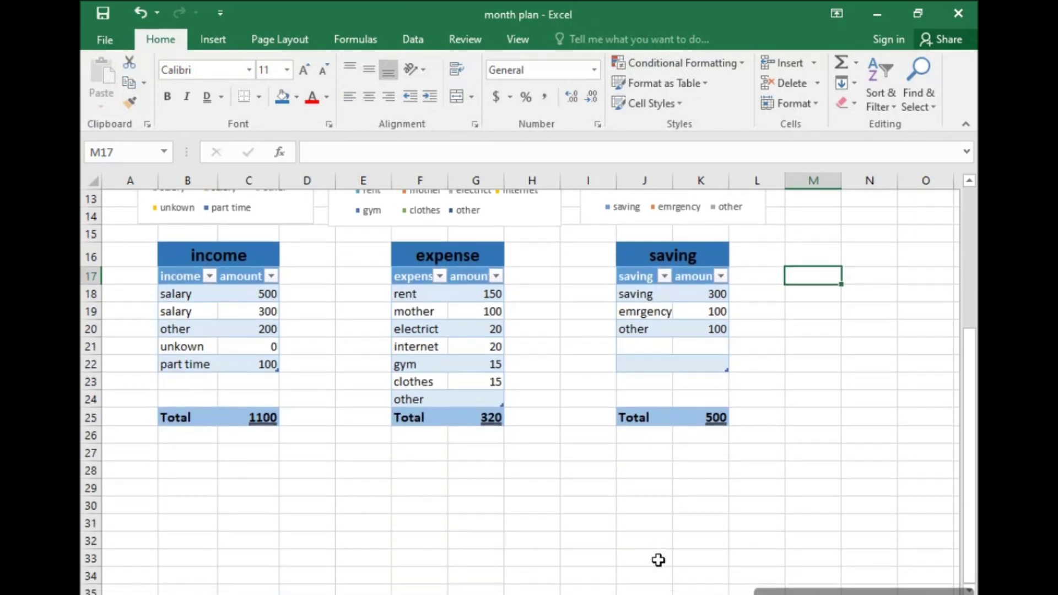
left_click(380, 488)
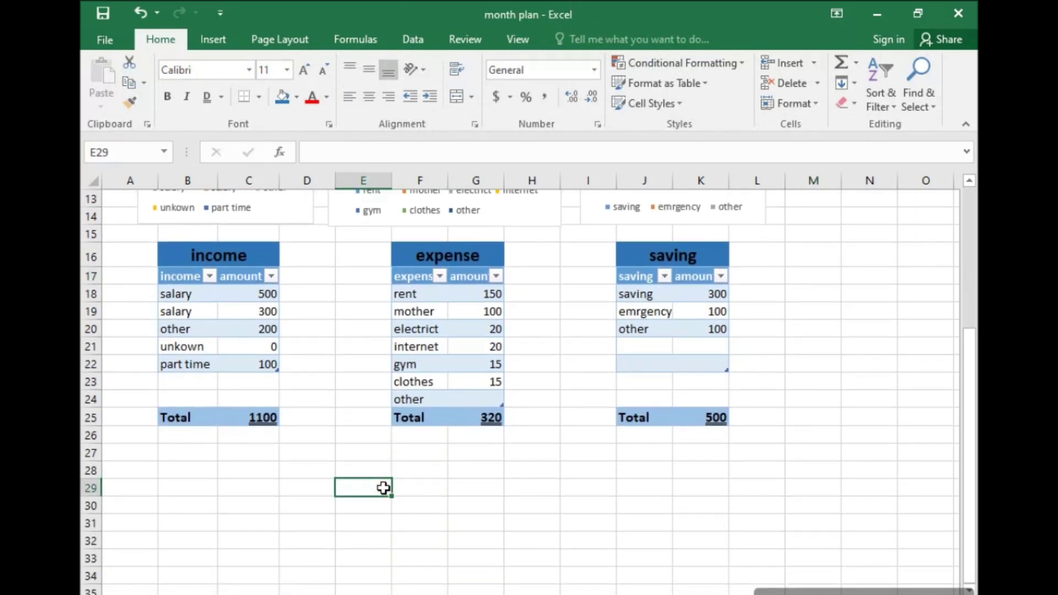
type("allocate")
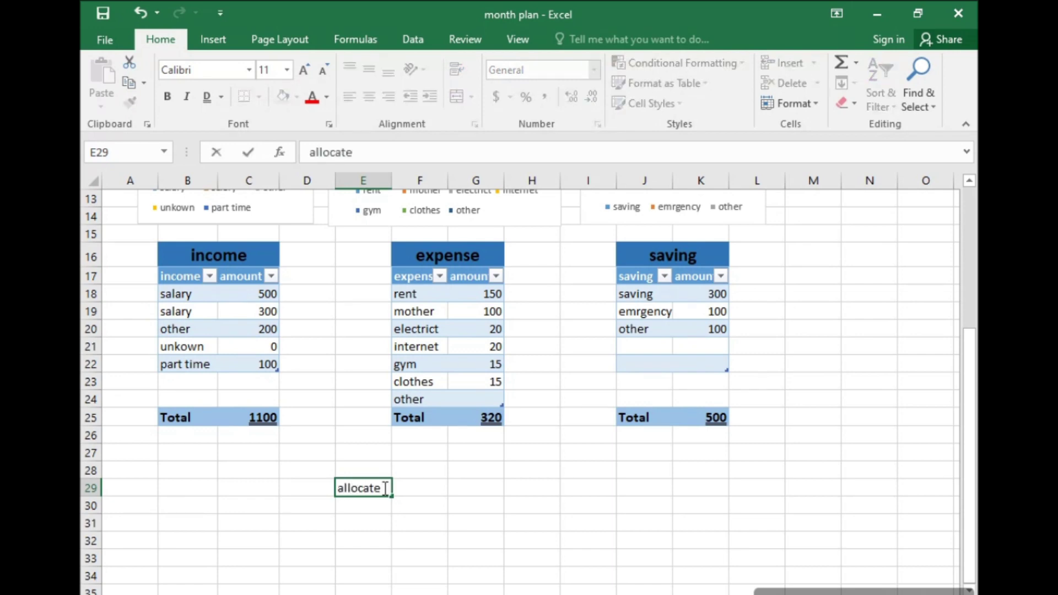
type("on")
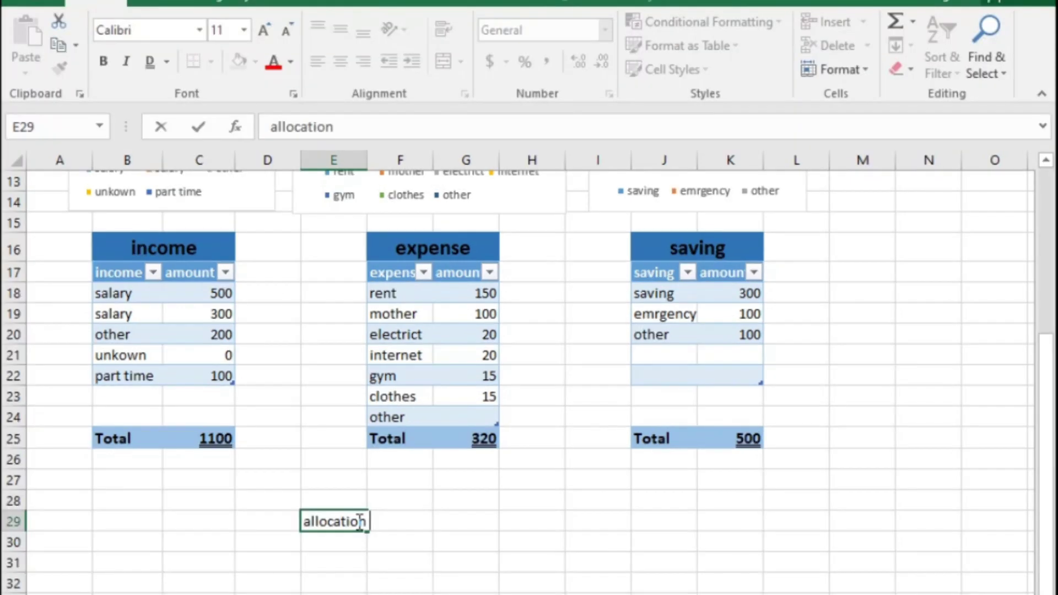
type(" bufg")
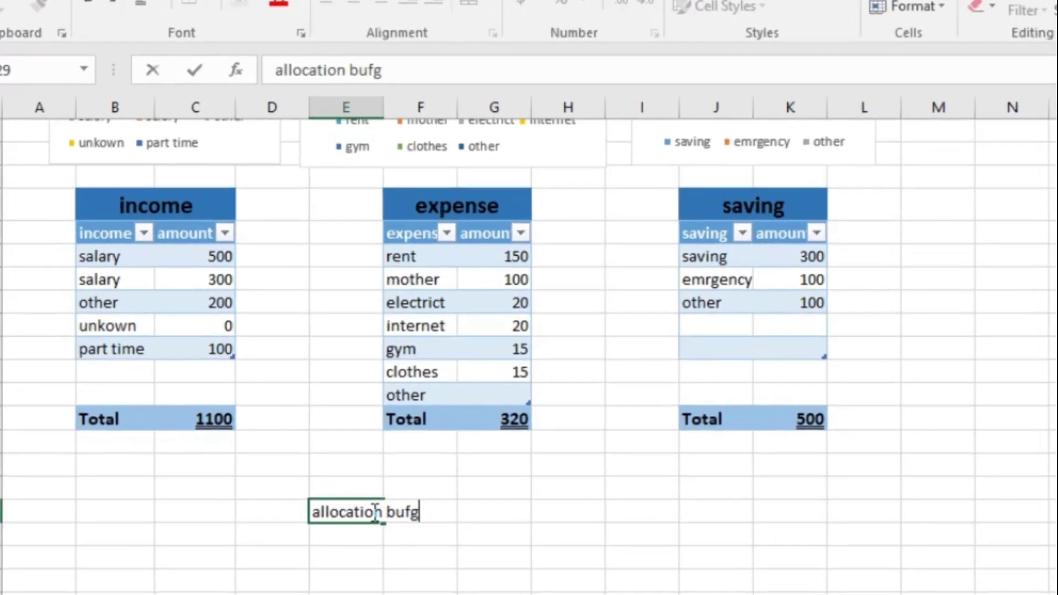
key("BackSpace")
key("BackSpace")
type("dget")
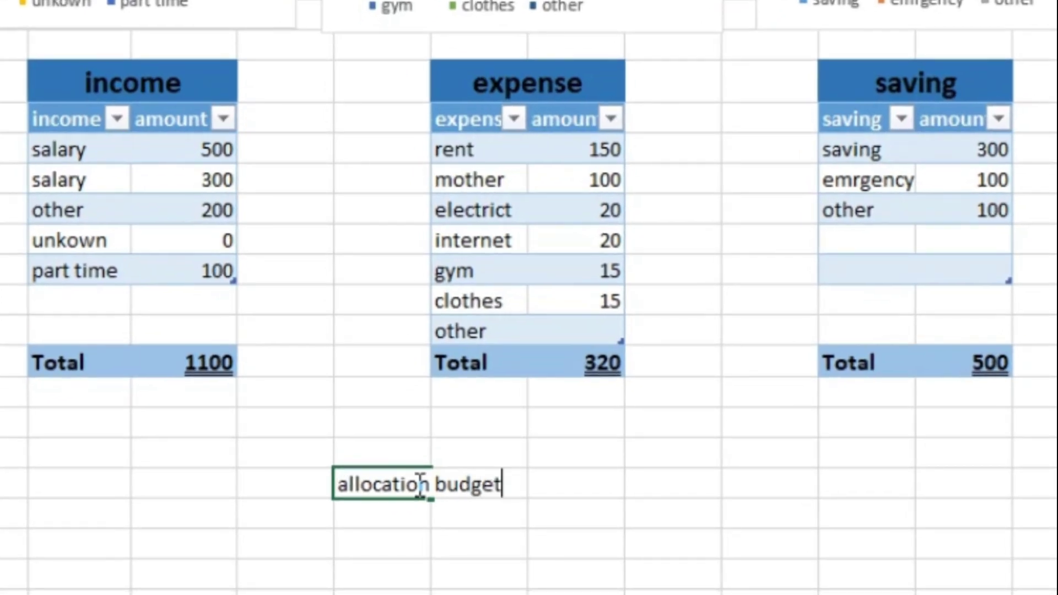
key("Tab")
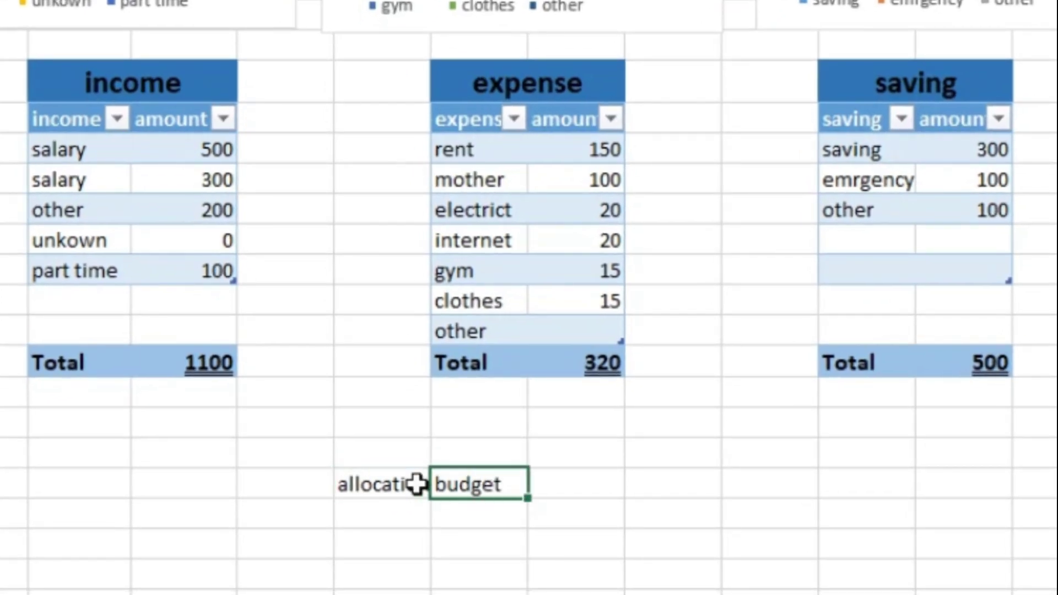
type("amount")
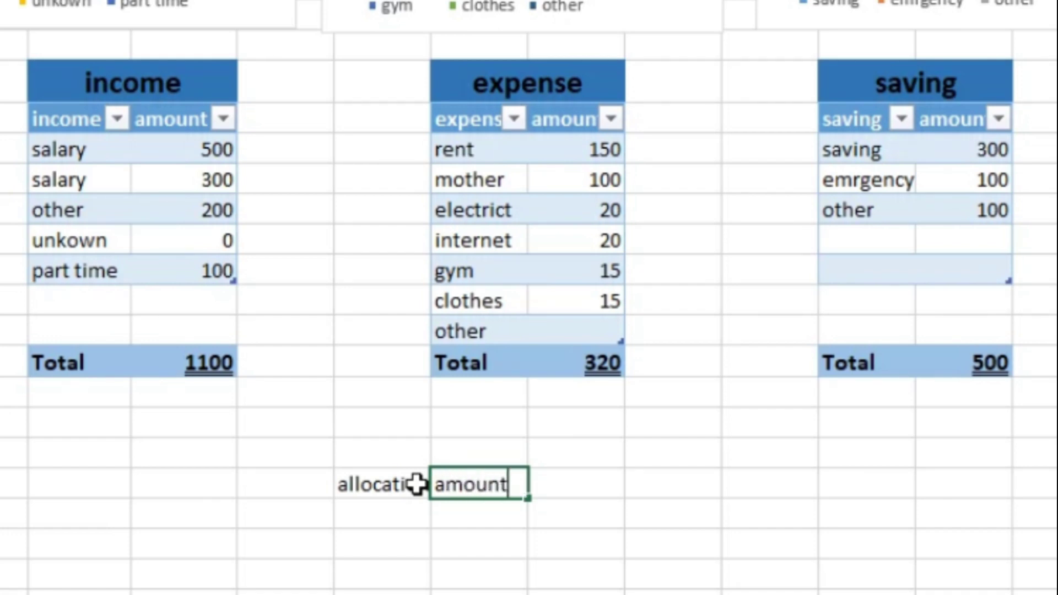
key("Return")
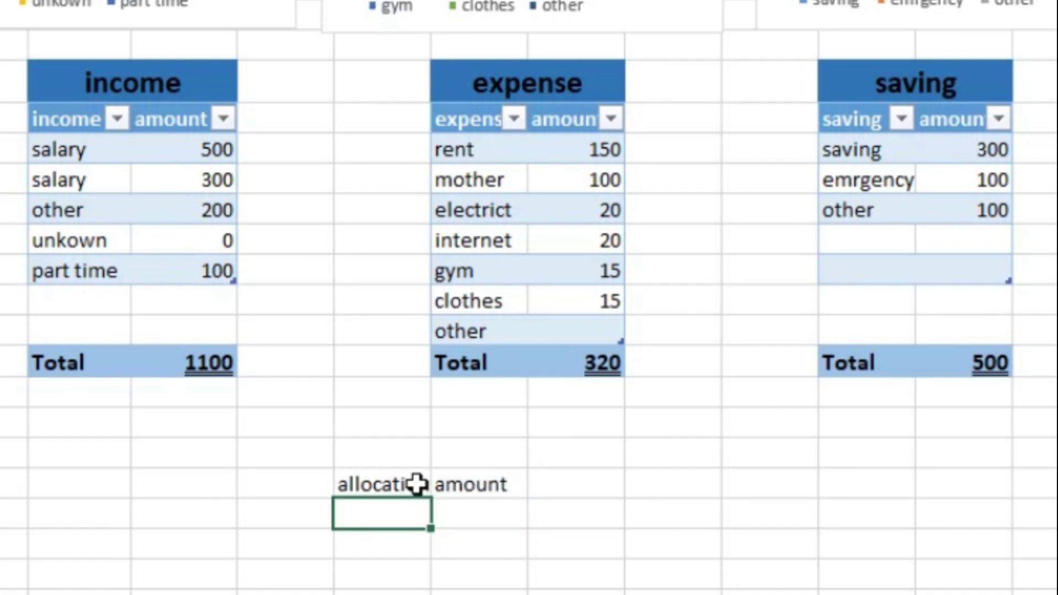
type("allo")
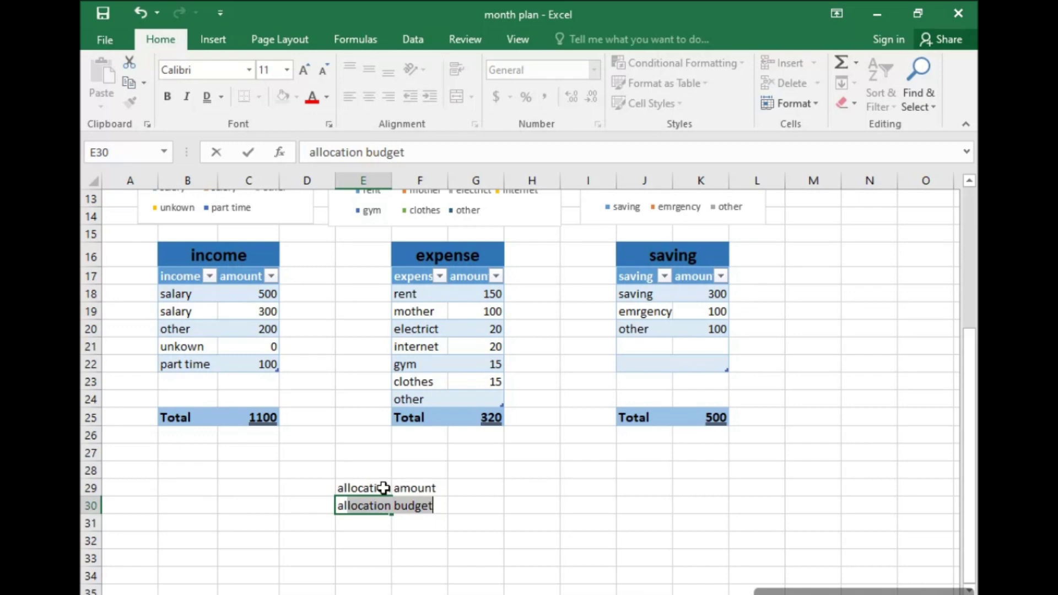
type("cated")
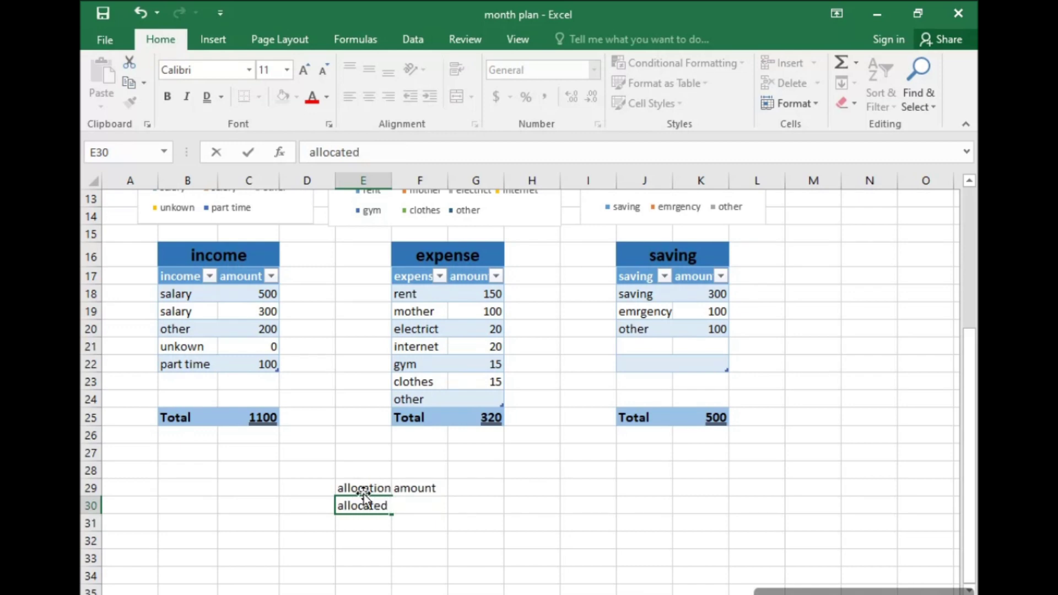
left_click_drag(345, 491, 417, 490)
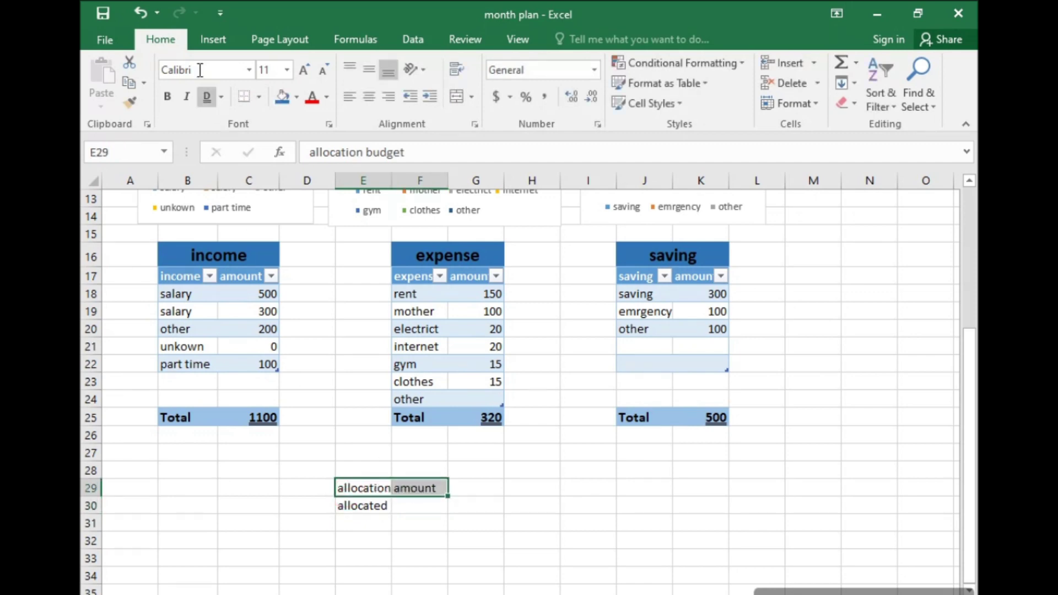
Step: Convert the E29:F29 headings into a formatted table with headers
left_click(213, 39)
left_click(229, 85)
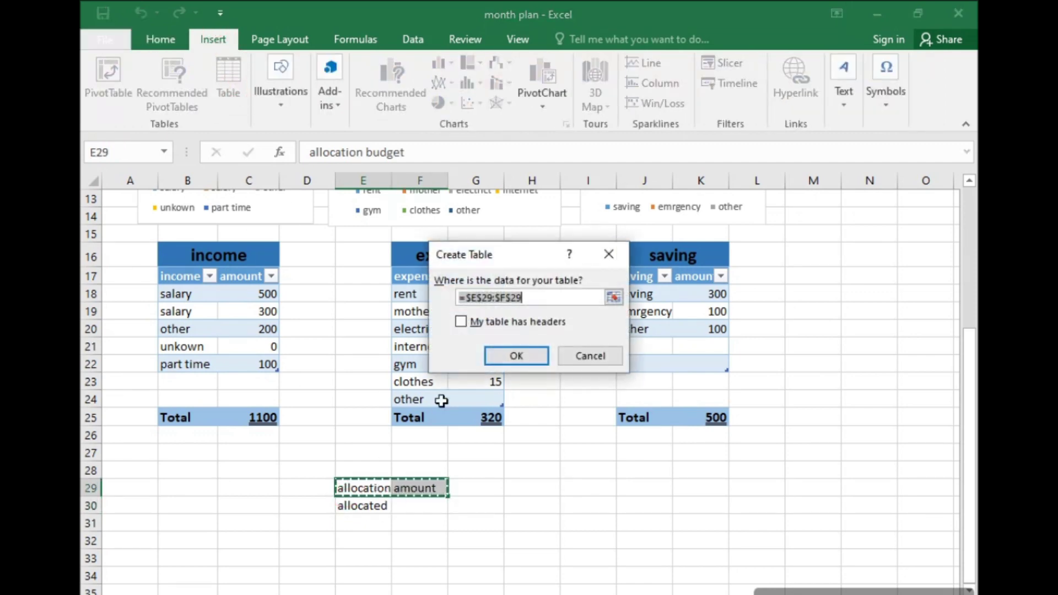
left_click(460, 322)
left_click(516, 356)
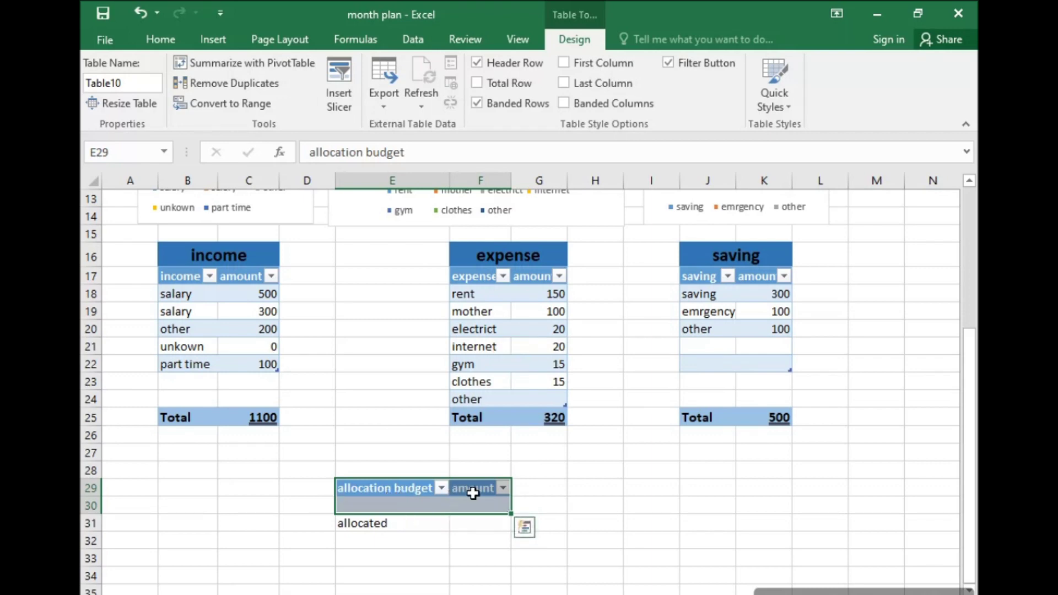
Step: Clear the stray 'allocated' label and label the table's first row 'allocation budget'
left_click(401, 524)
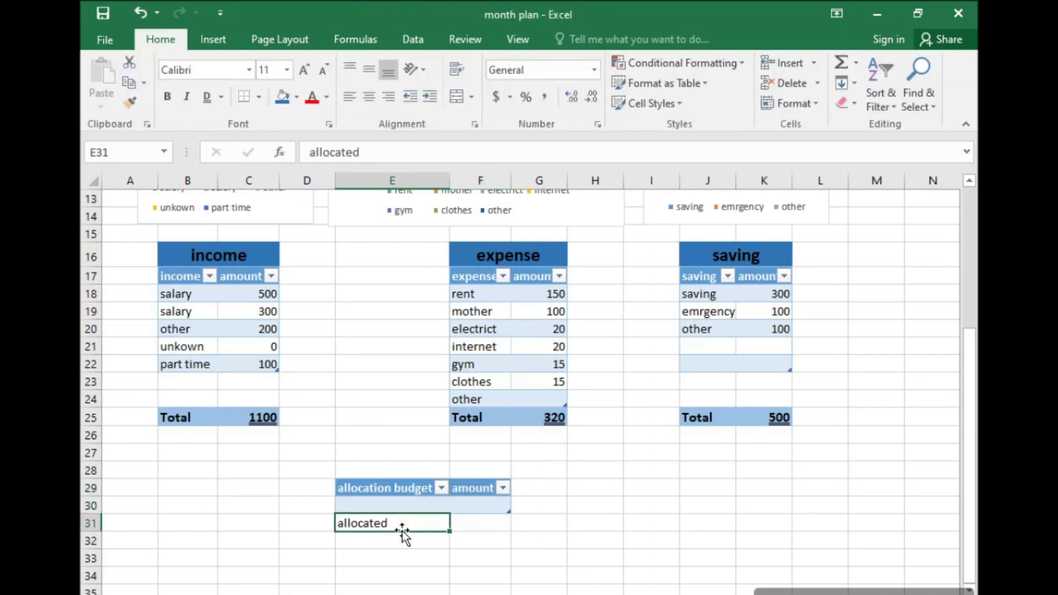
key("Delete")
left_click(401, 506)
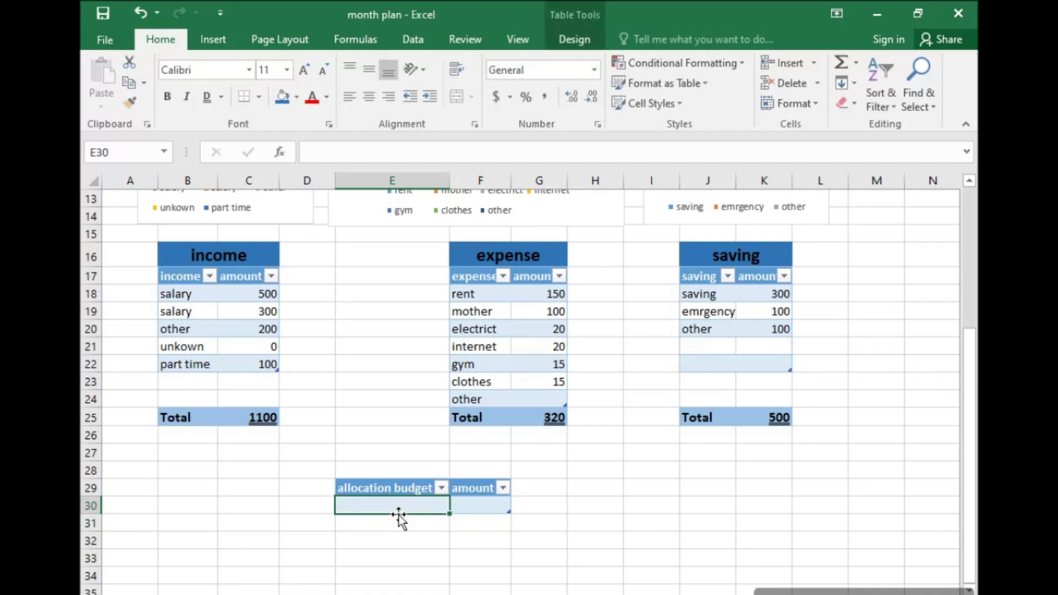
type("allocation budget")
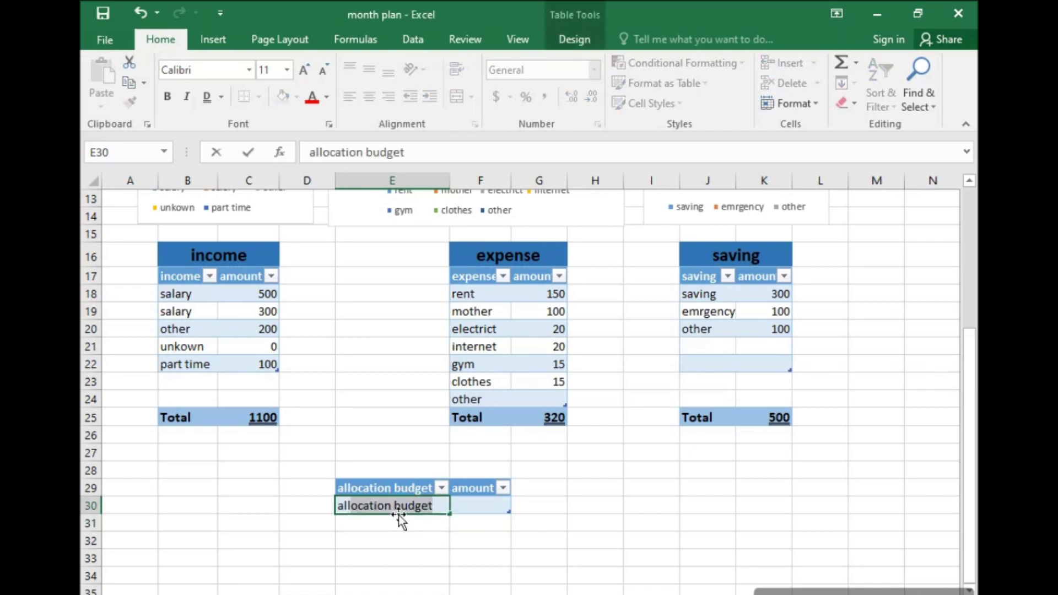
key("Tab")
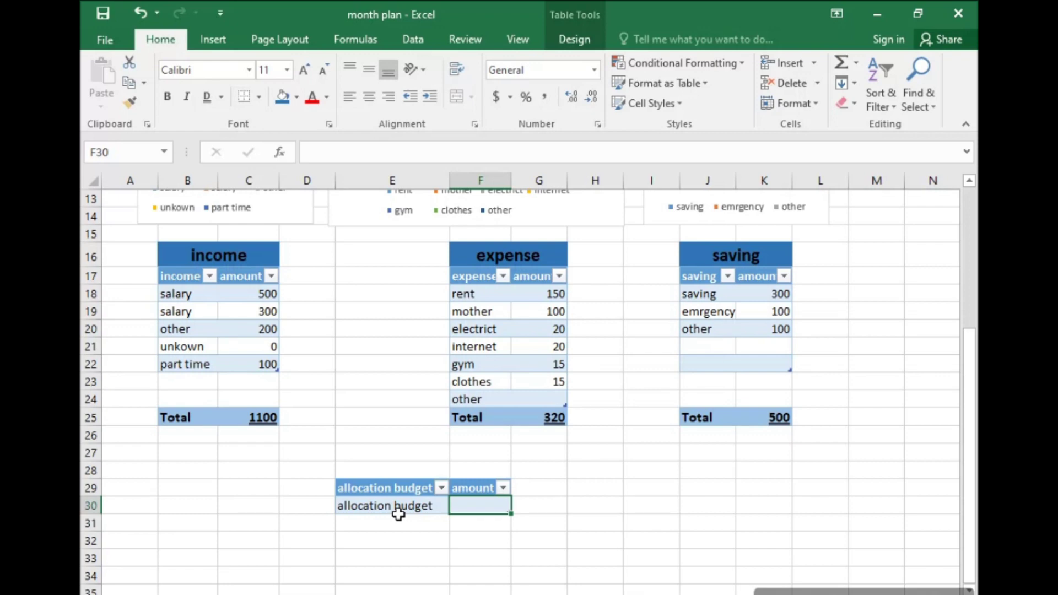
type("=")
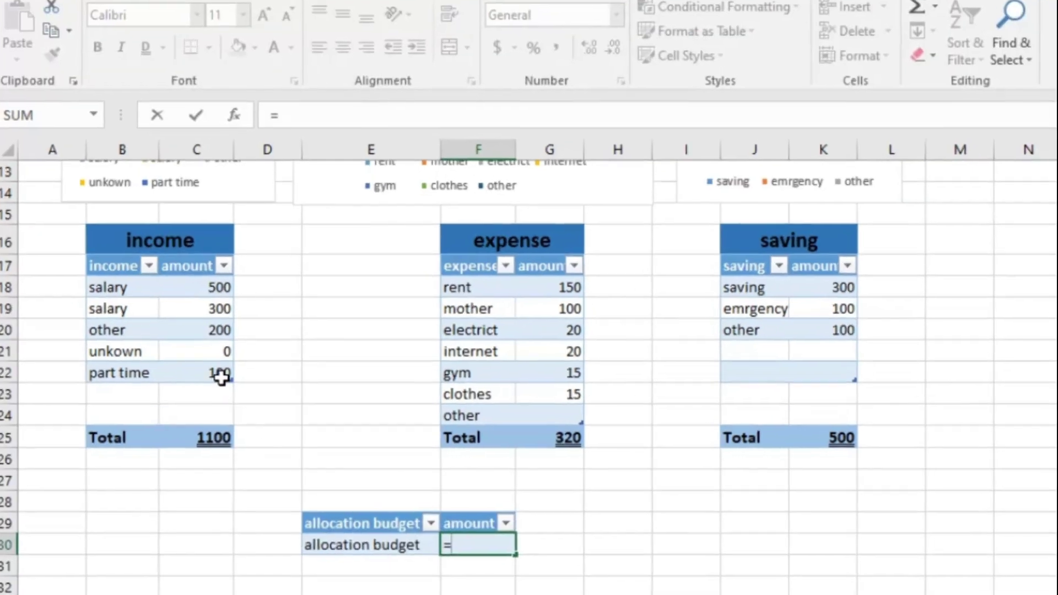
Step: Enter the allocation amount formula =C22-G25-K25 in F30
left_click(222, 377)
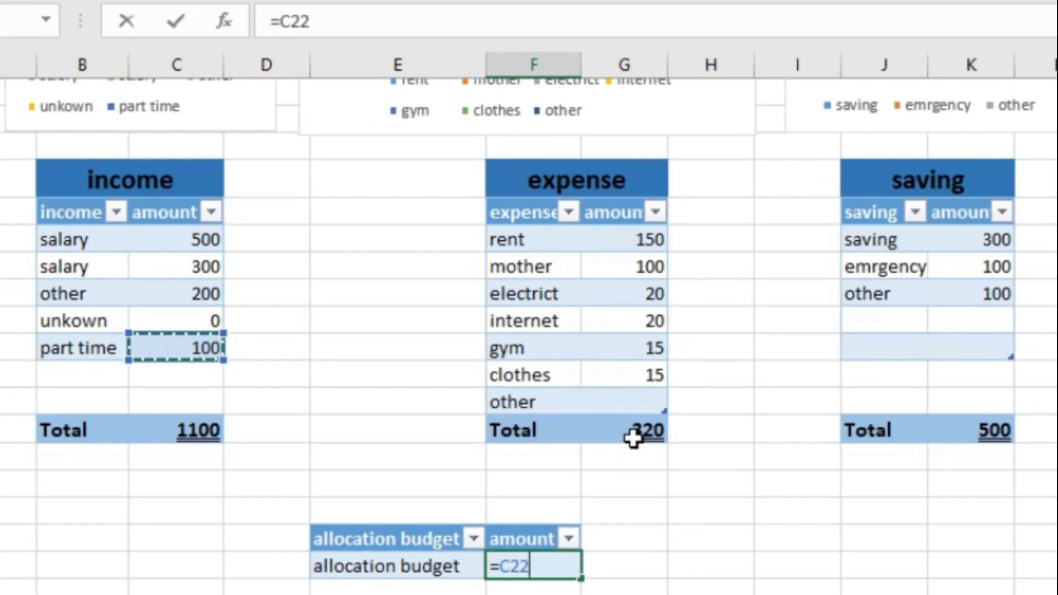
type("-")
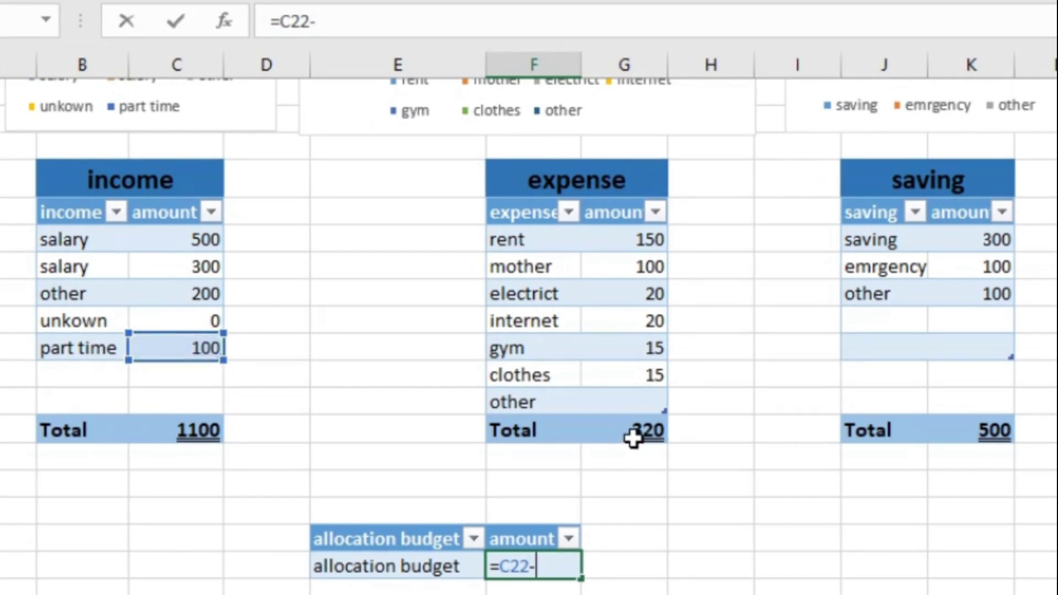
left_click(633, 438)
type("-")
left_click(993, 439)
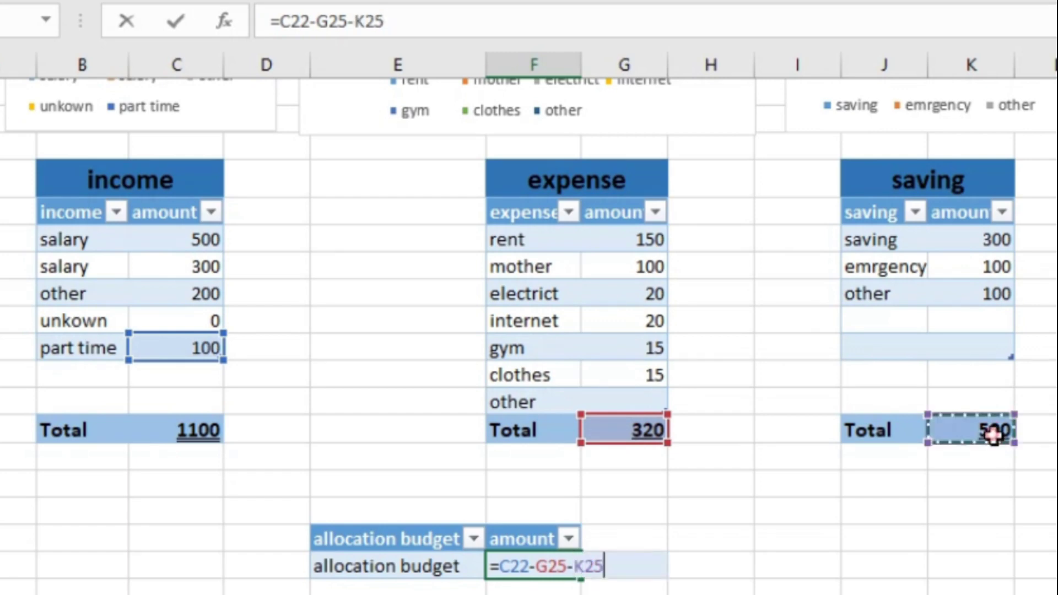
key("Return")
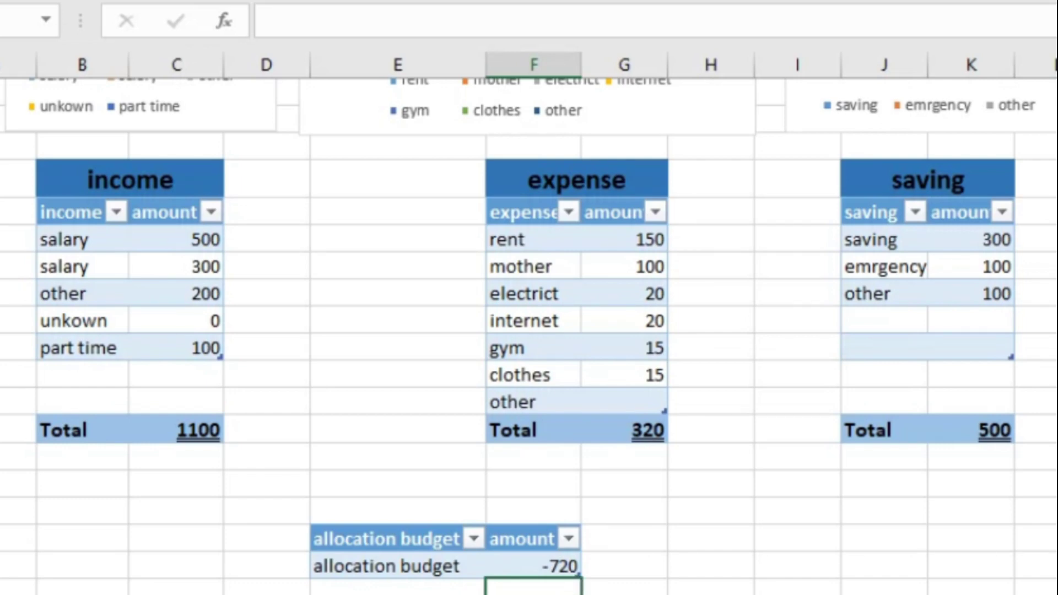
Step: Correct the formula to =C25-G25-K25 so it uses the income total, giving 280
double_click(561, 570)
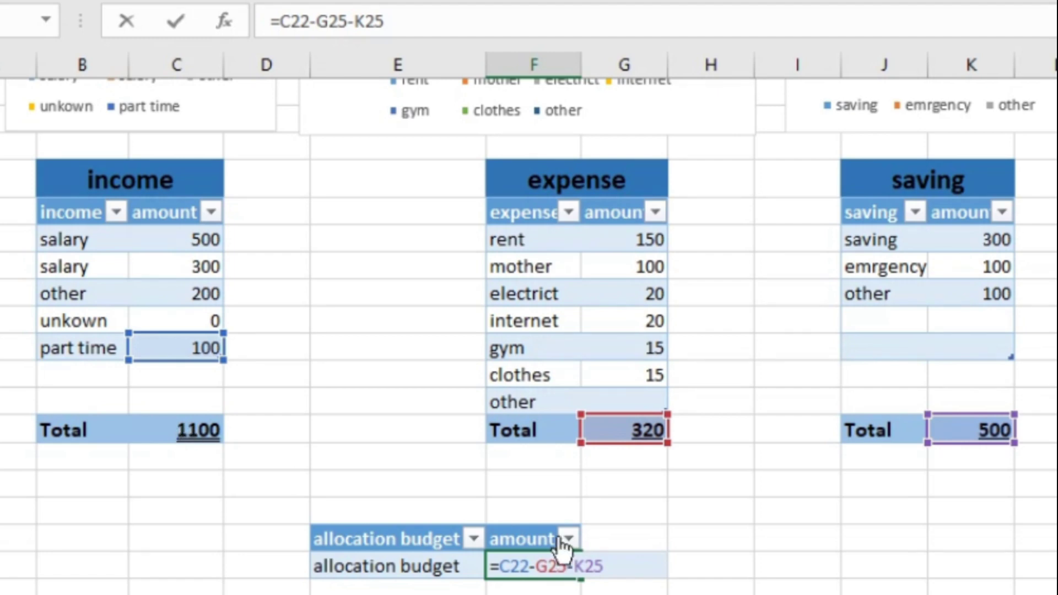
left_click(530, 566)
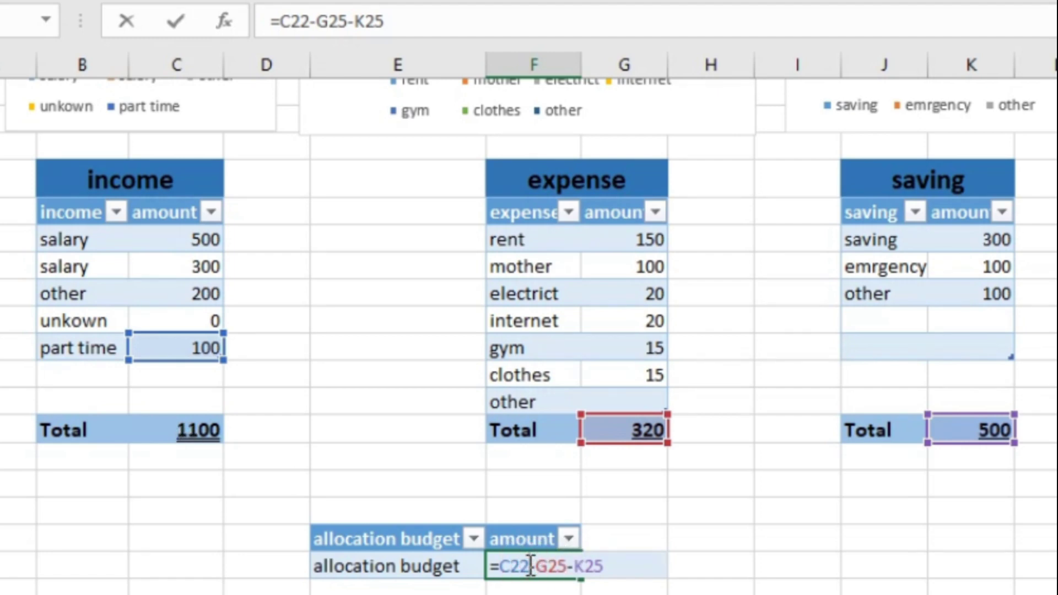
key("BackSpace")
key("BackSpace")
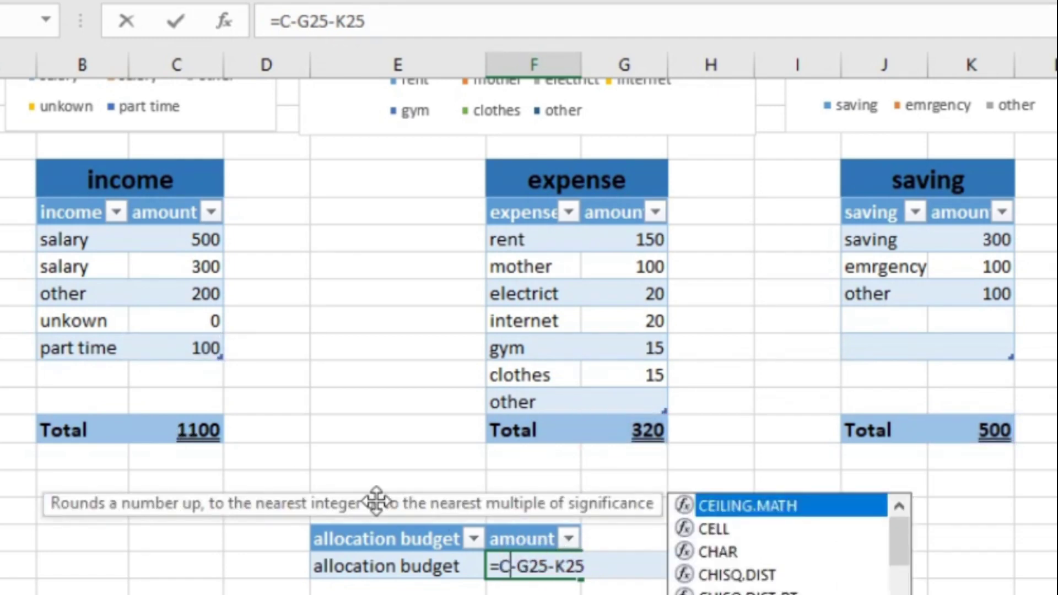
key("BackSpace")
left_click(194, 430)
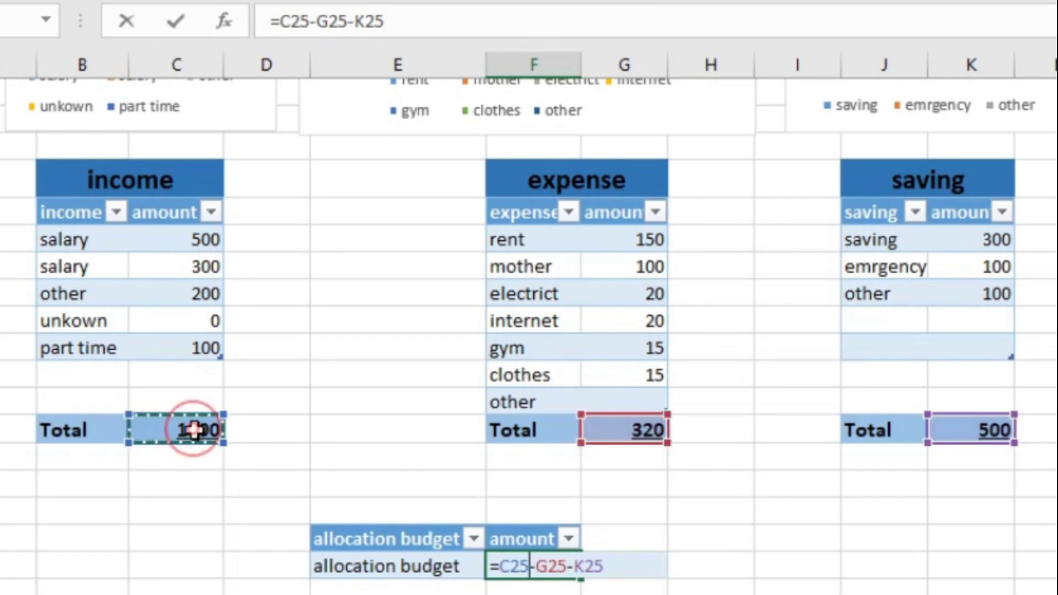
key("Return")
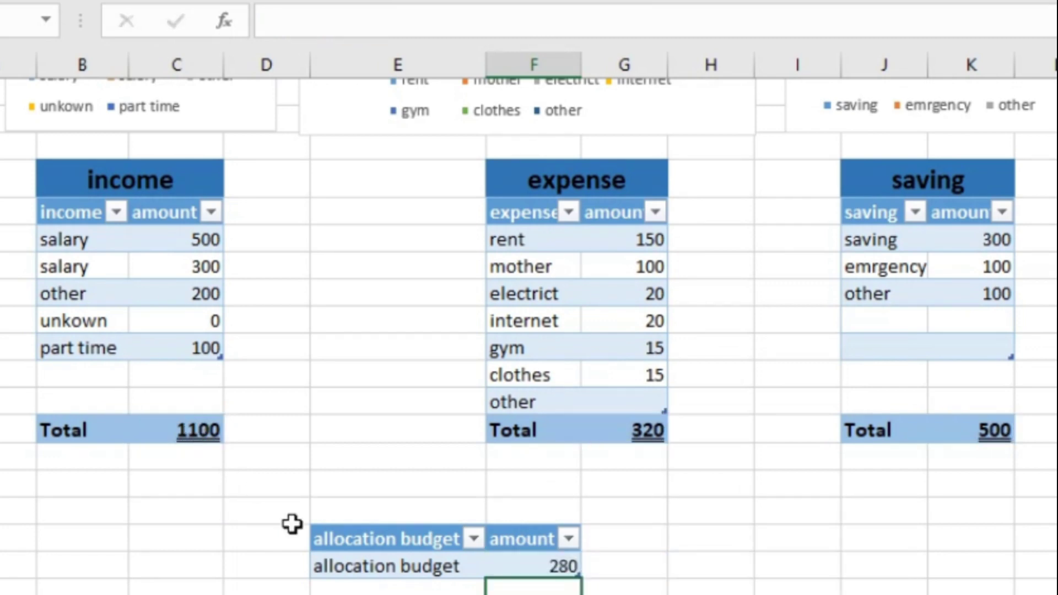
left_click(561, 569)
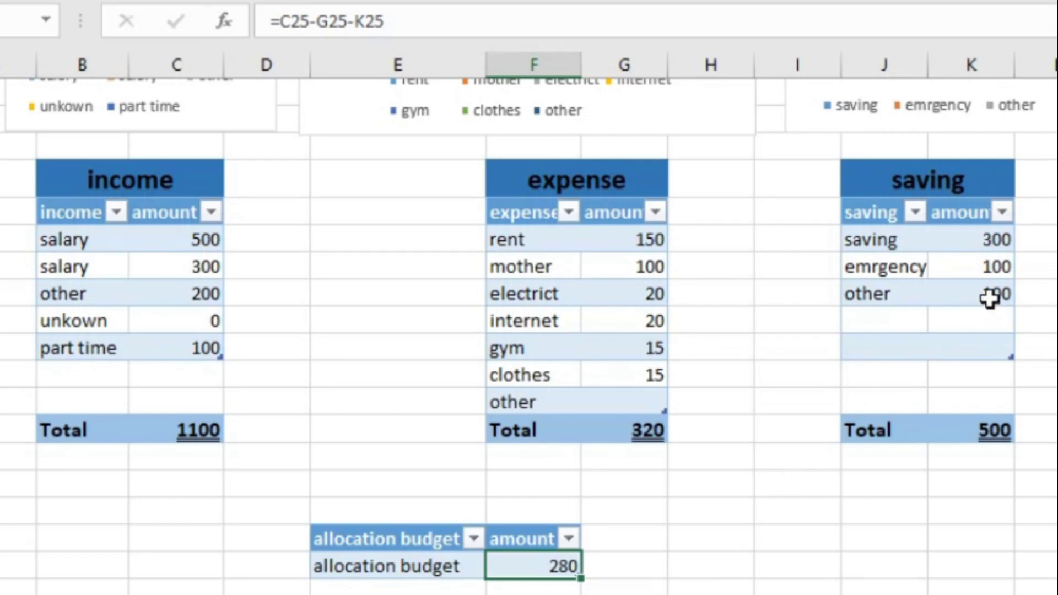
Step: Change the saving amount to 600 and other to 80, balancing the allocation budget to 0
left_click(997, 243)
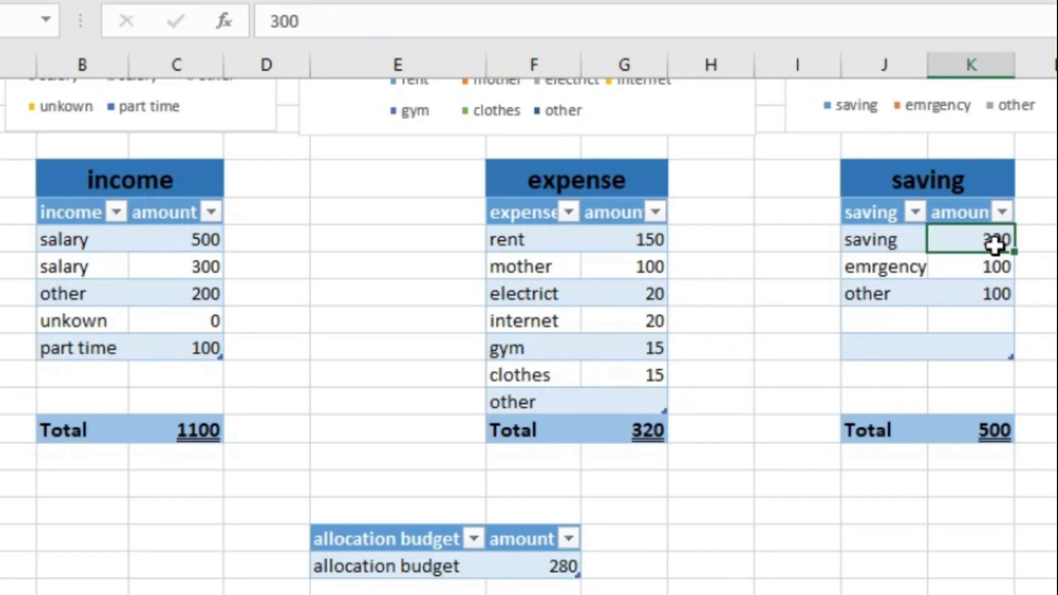
type("600")
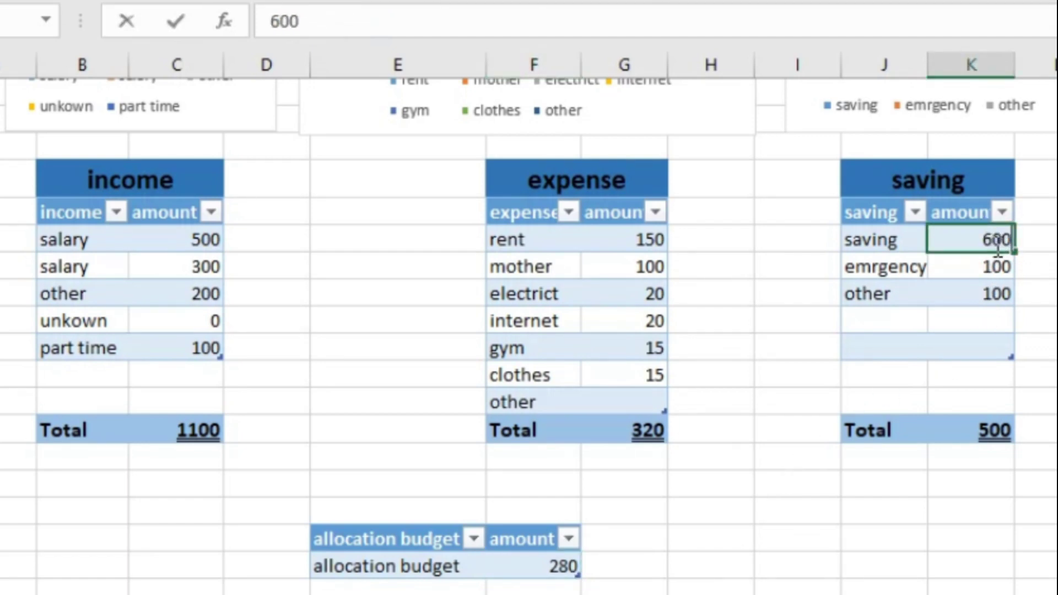
key("Return")
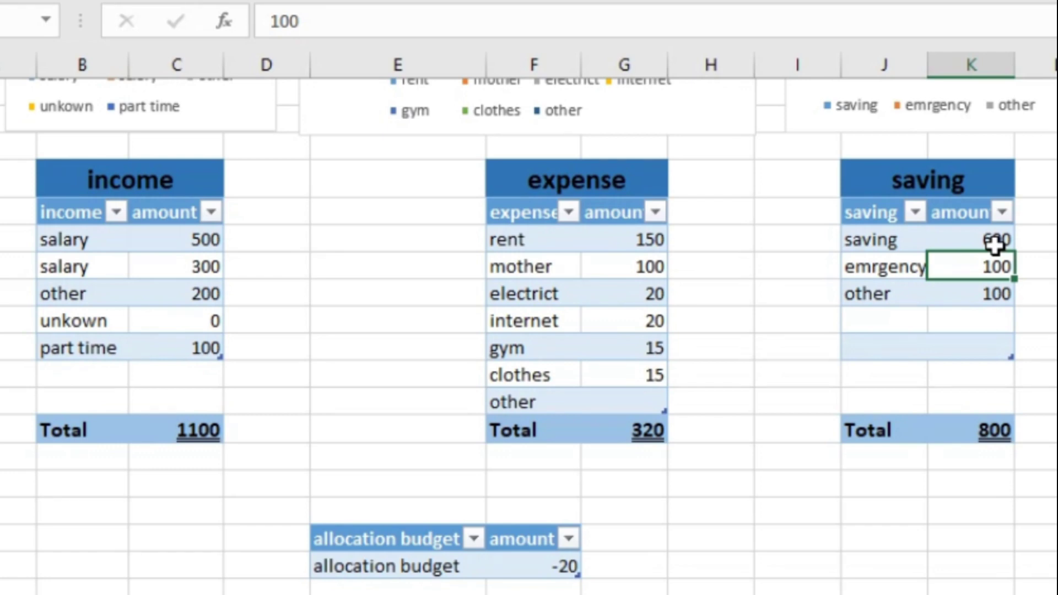
key("Return")
type("80")
key("Return")
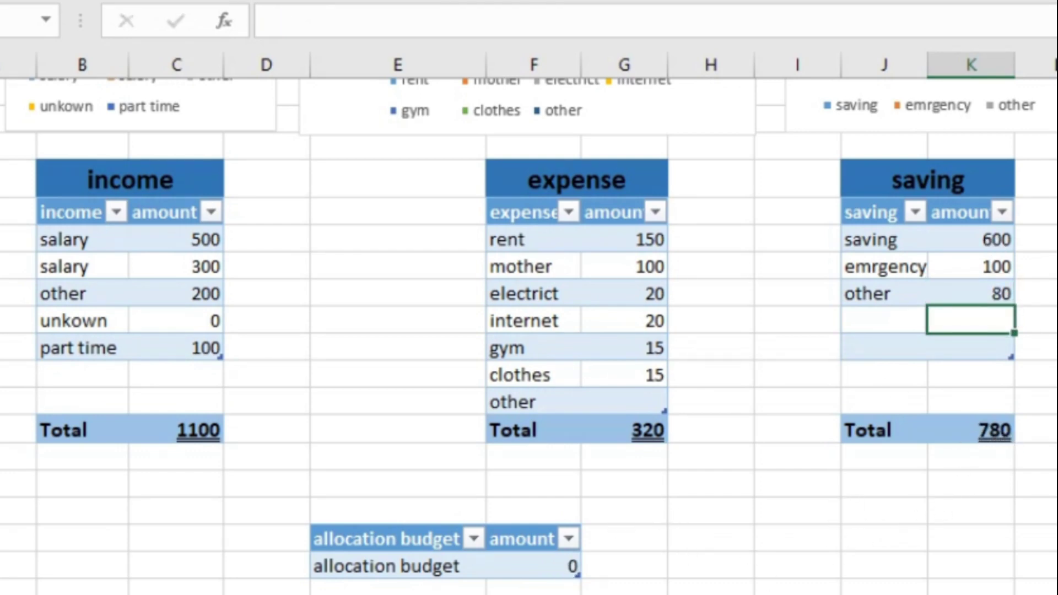
left_click(565, 567)
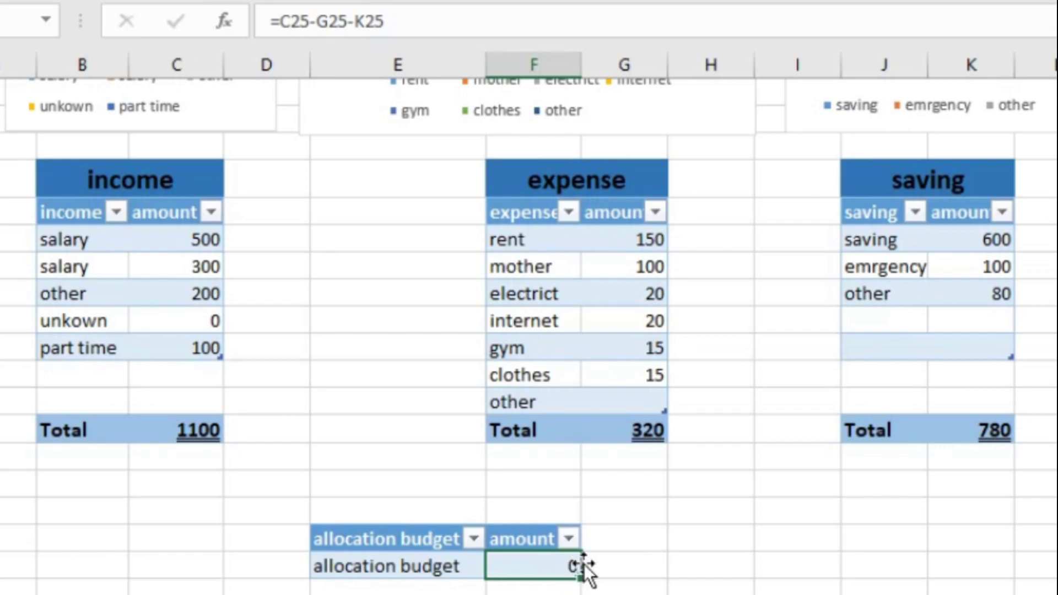
scroll(747, 560, "up", 4)
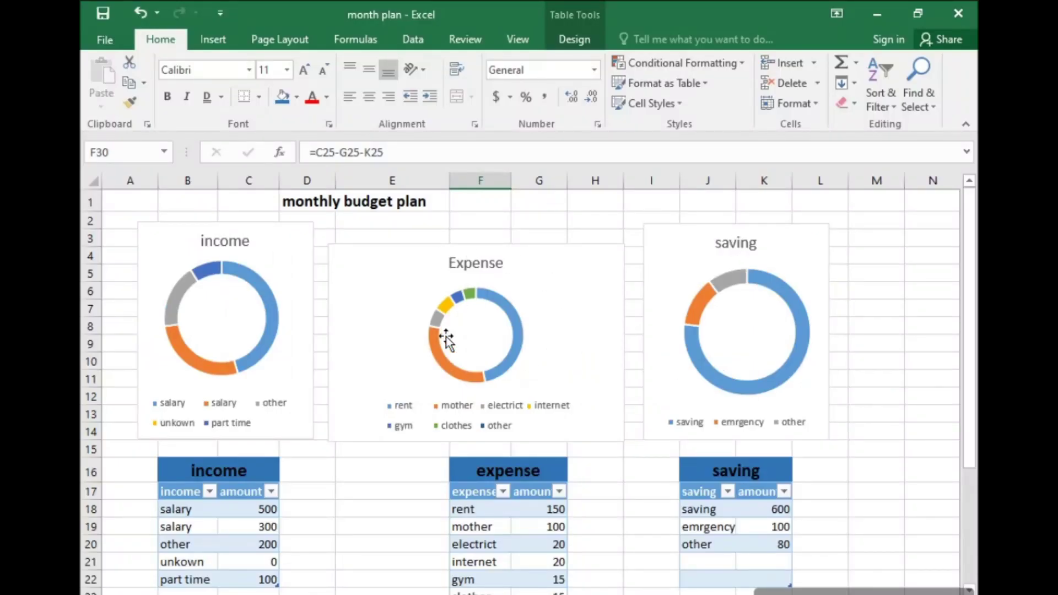
Step: Merge and center the 'monthly budget plan' title across B1:L1
left_click_drag(177, 199, 811, 202)
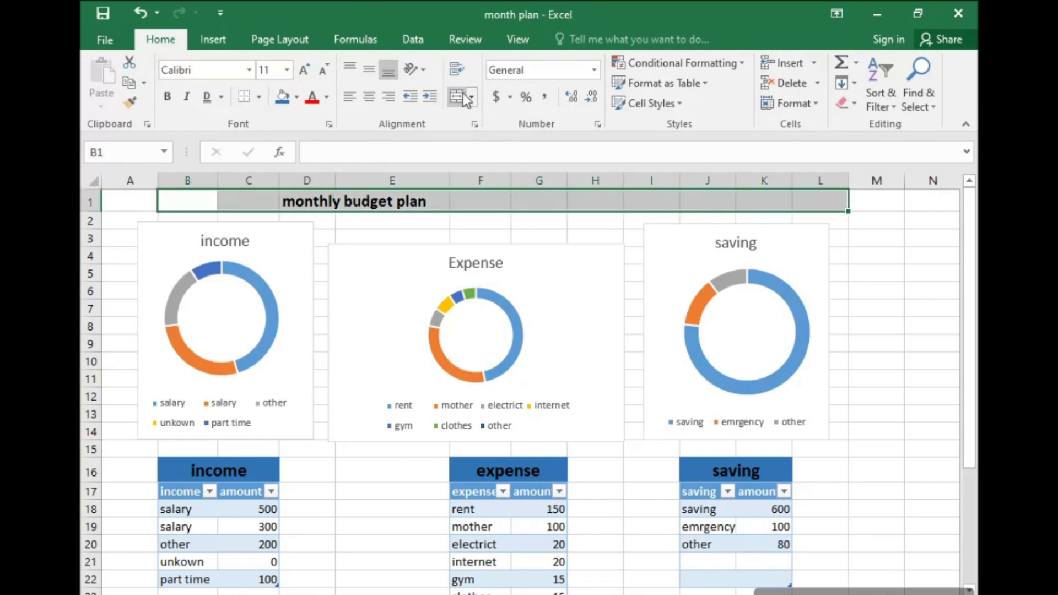
left_click(458, 97)
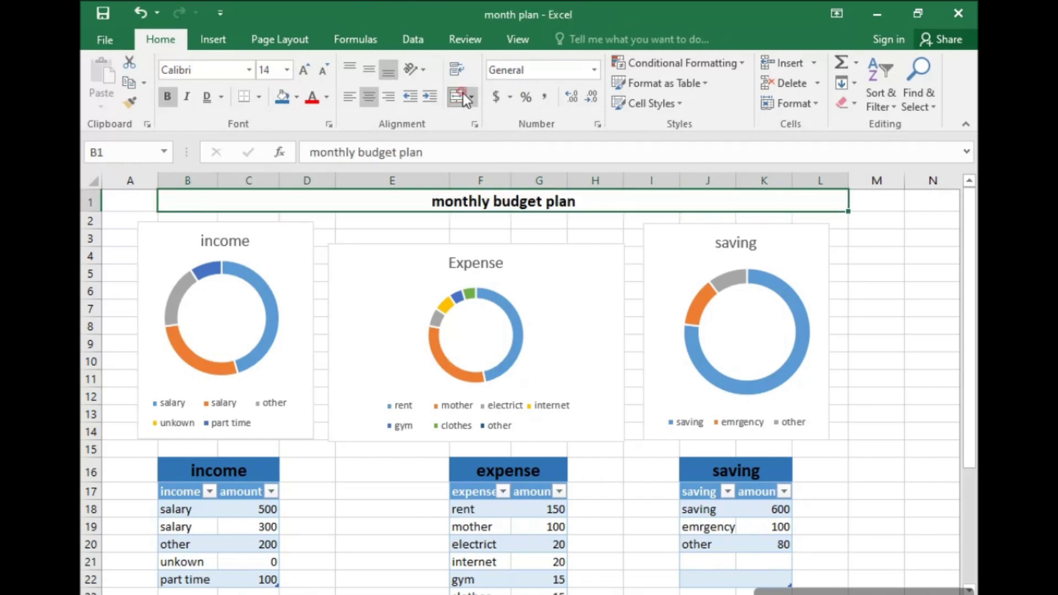
left_click(223, 37)
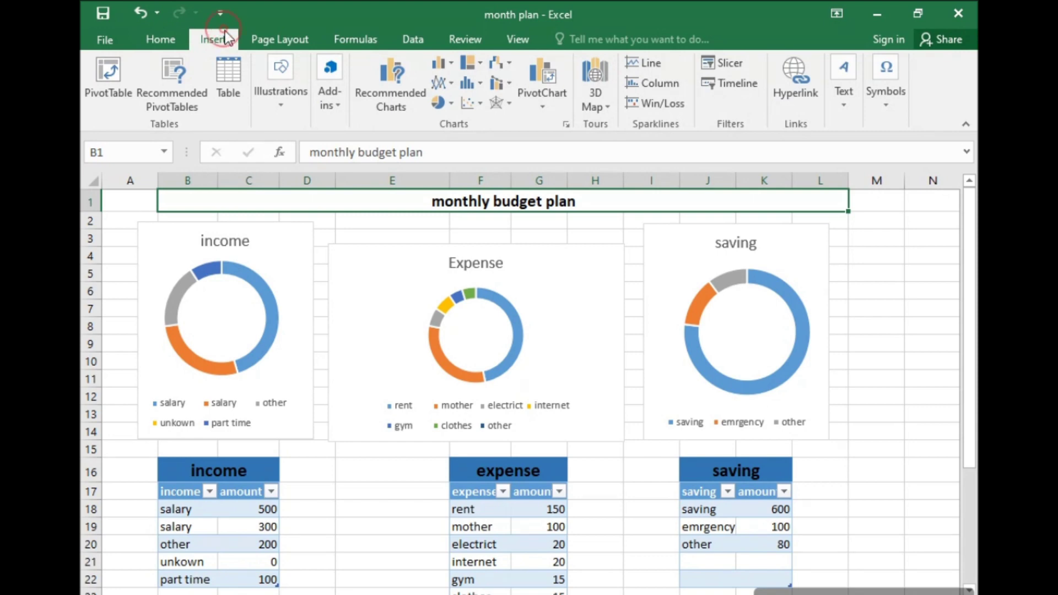
left_click(161, 39)
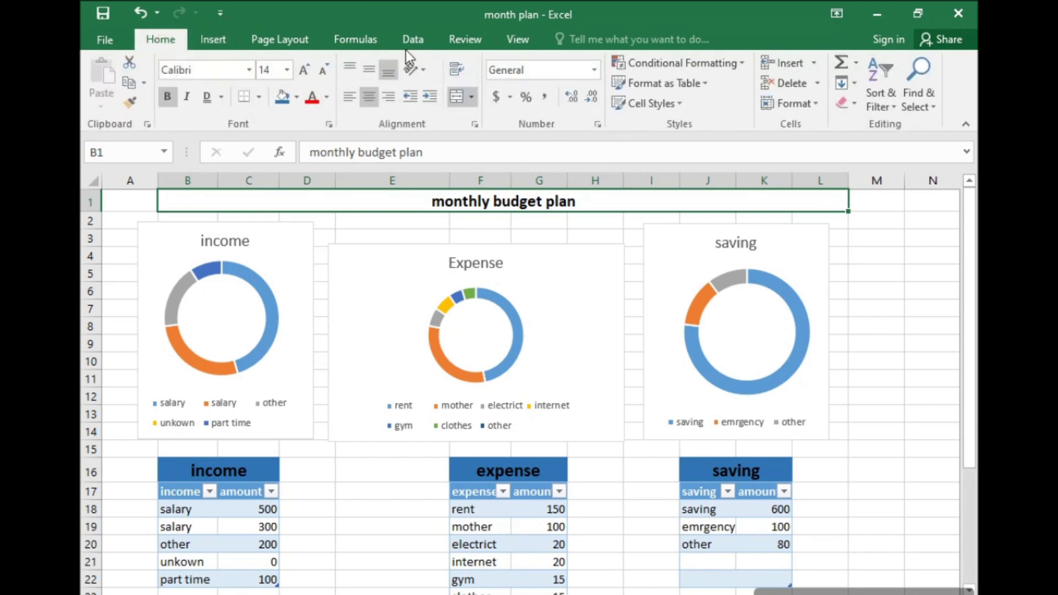
Step: Hide the sheet gridlines from the View settings
left_click(518, 39)
left_click(285, 95)
scroll(518, 460, "down", 3)
scroll(526, 465, "down", 3)
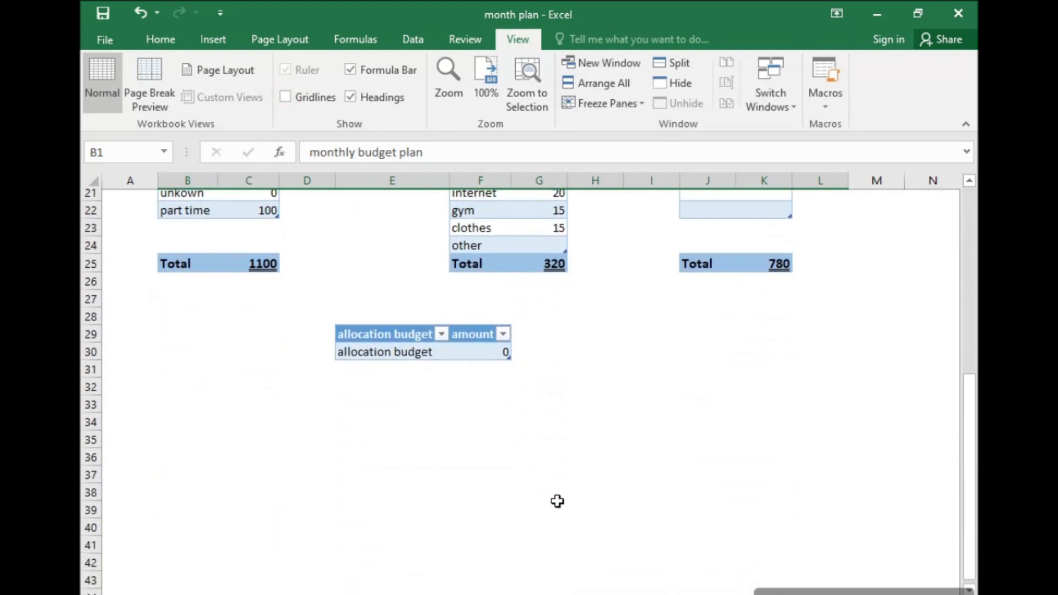
scroll(584, 518, "up", 6)
scroll(644, 551, "up", 1)
scroll(644, 545, "down", 1)
scroll(645, 545, "down", 6)
scroll(645, 545, "up", 6)
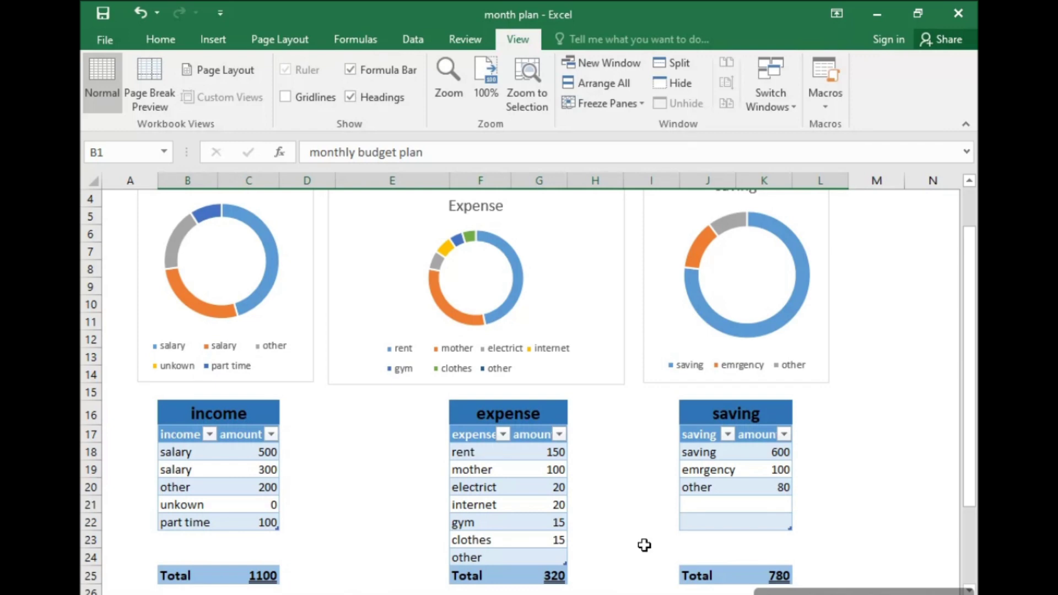